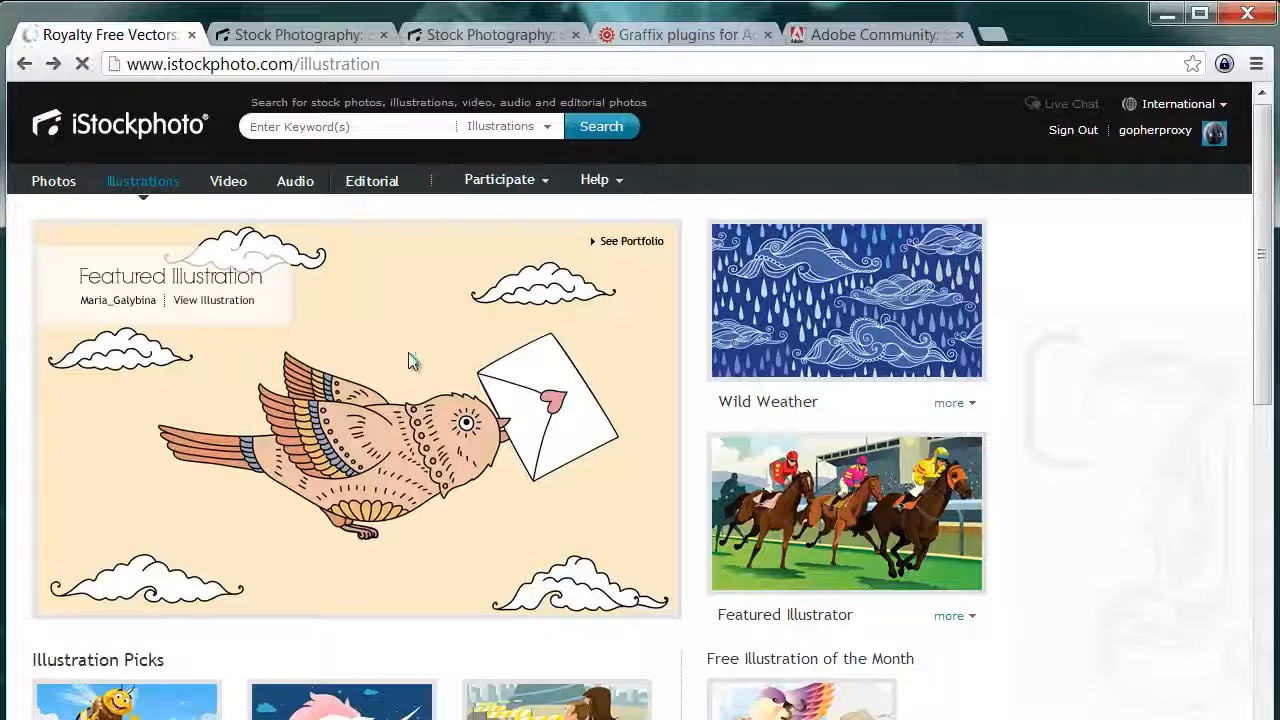
# Step: Open the featured illustrator's portfolio on iStockphoto and preview the retro comic-style illustrations in it
pyautogui.click(818, 525)
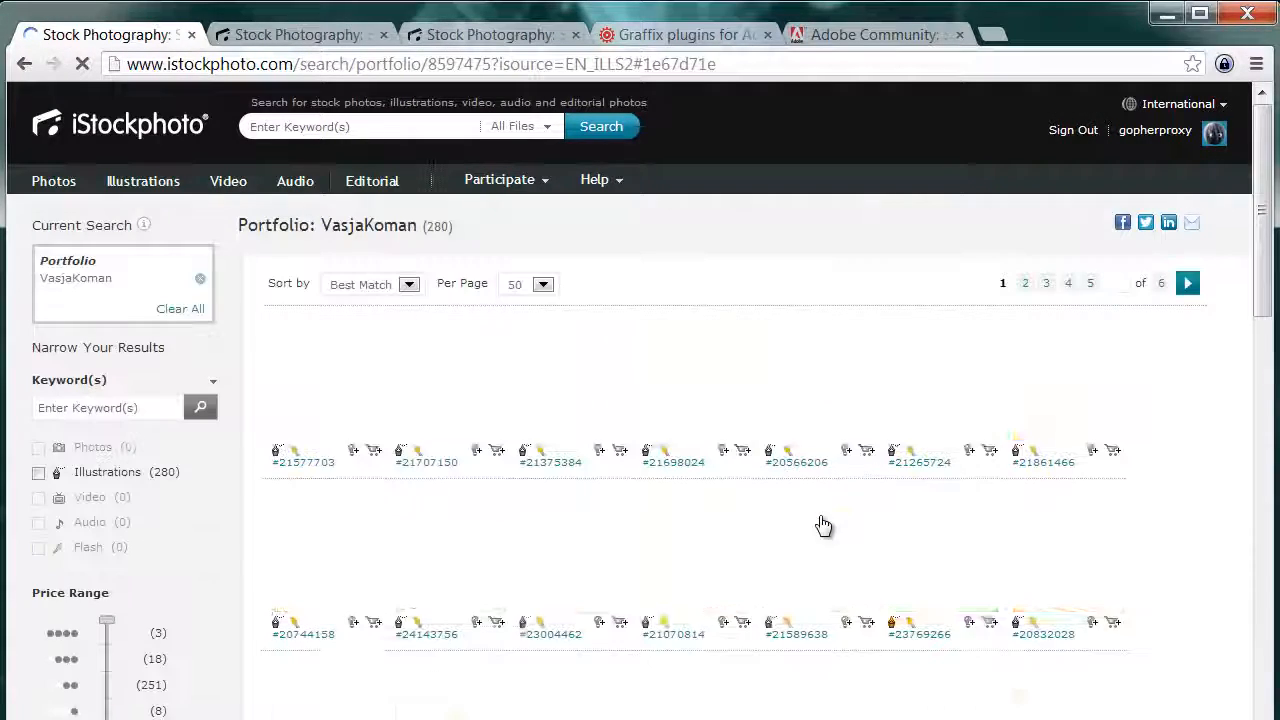
pyautogui.moveTo(818, 548)
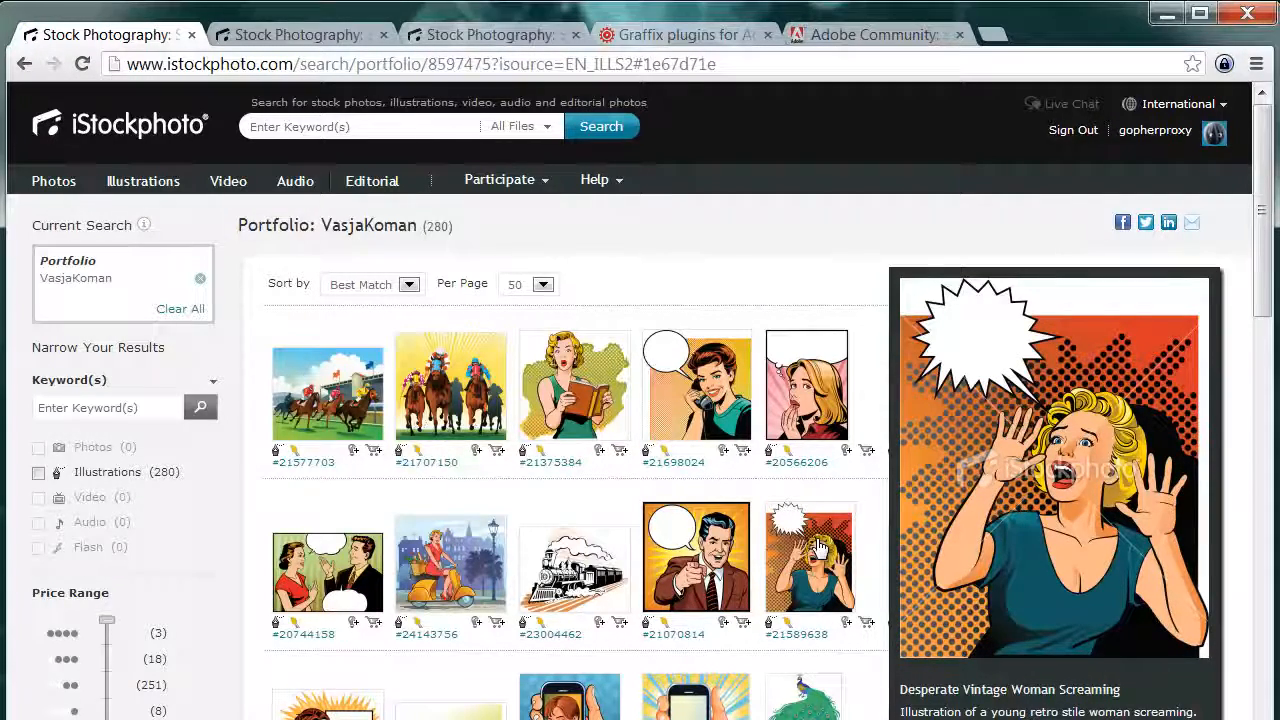
pyautogui.moveTo(690, 543)
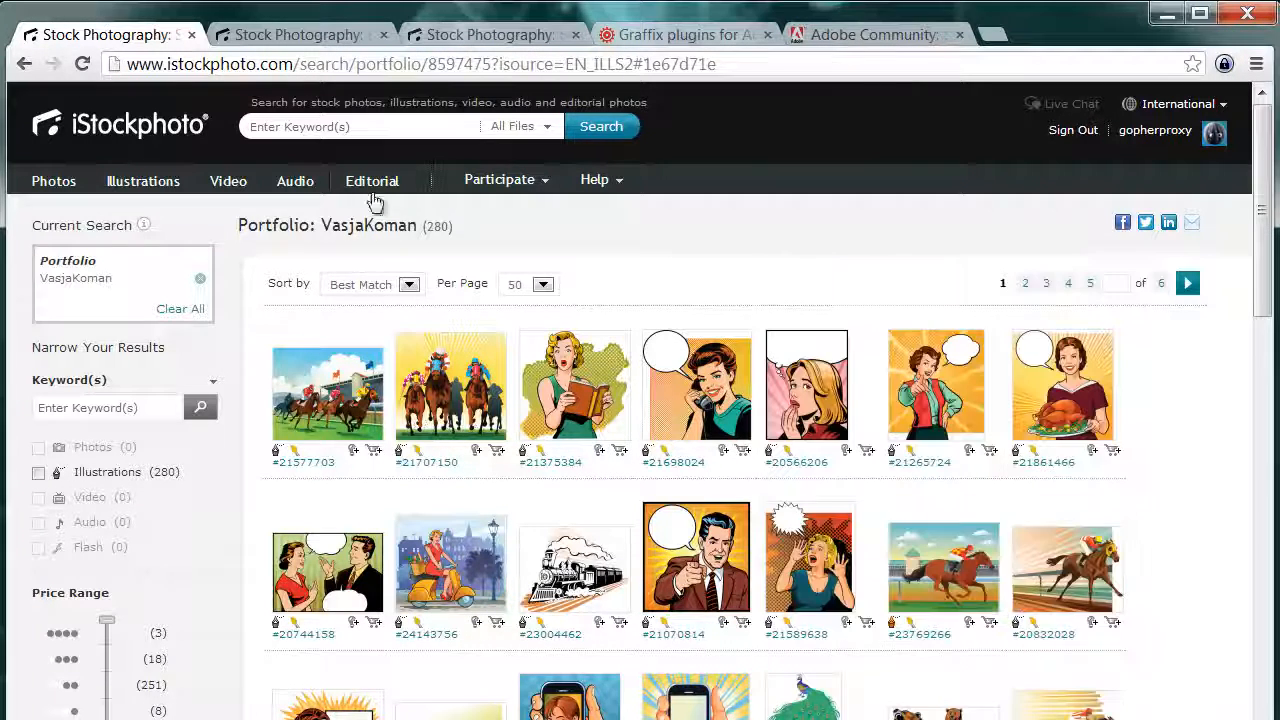
# Step: Review the Quality Standards rejection criteria in the Stock Illustration Training Manual, highlighting file formats, editability, unconverted fonts, open shapes, and custom fills and strokes
pyautogui.click(325, 40)
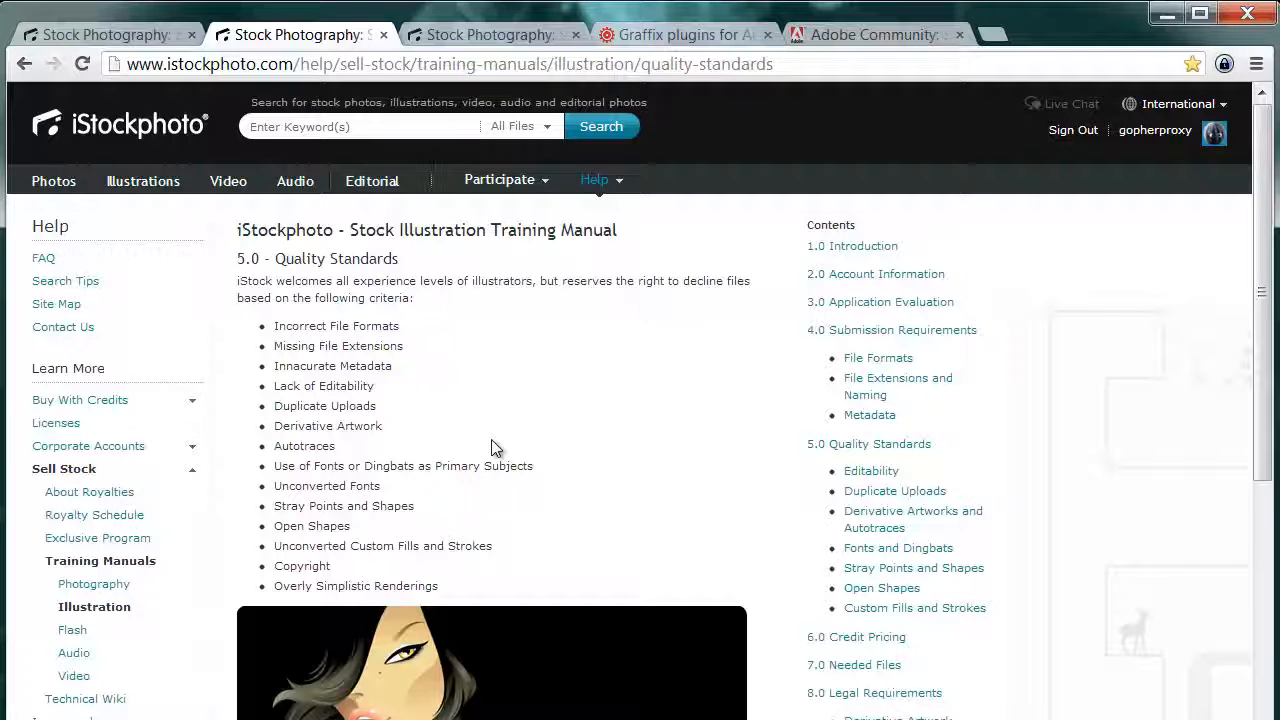
pyautogui.moveTo(331, 326); pyautogui.dragTo(401, 326)
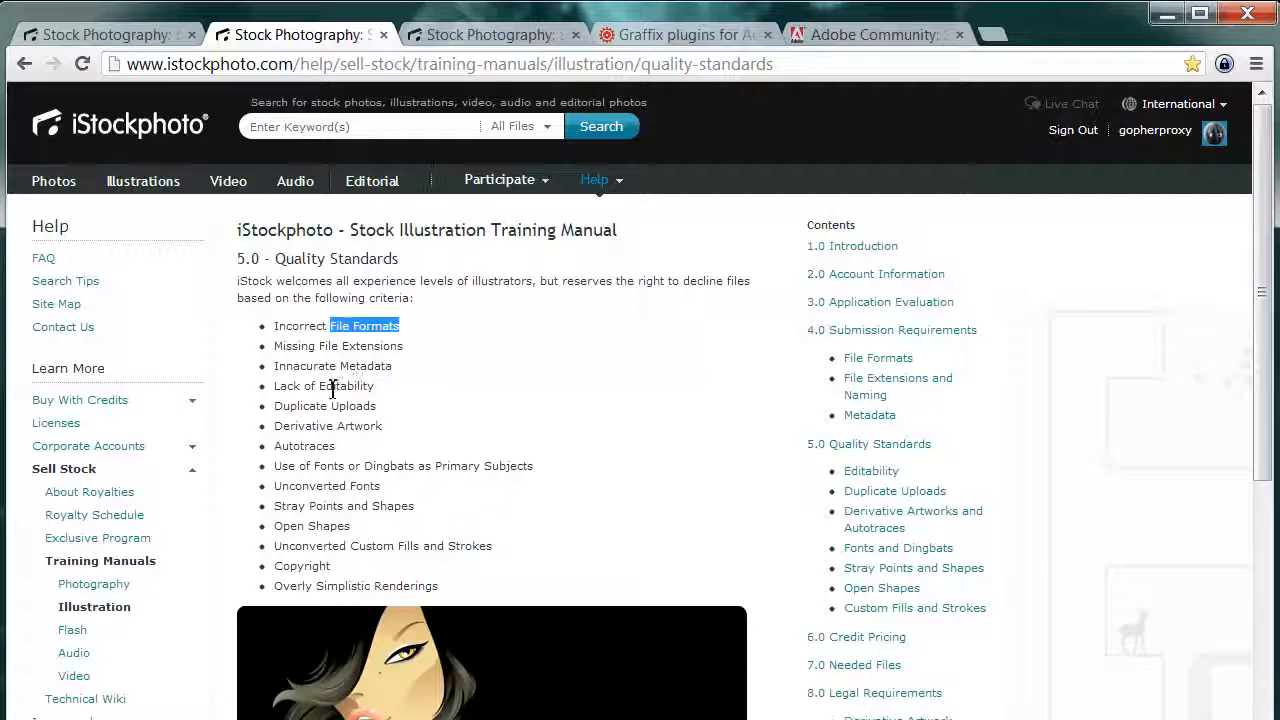
pyautogui.click(280, 393)
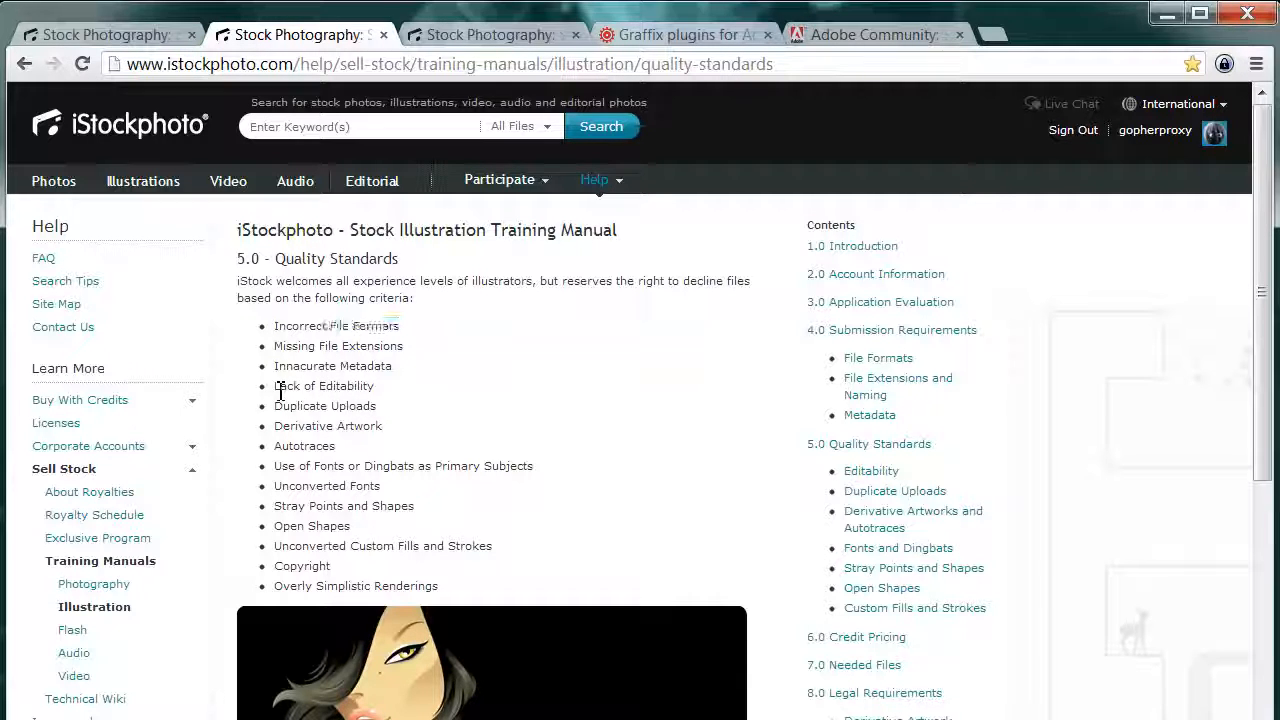
pyautogui.moveTo(277, 390); pyautogui.dragTo(381, 401)
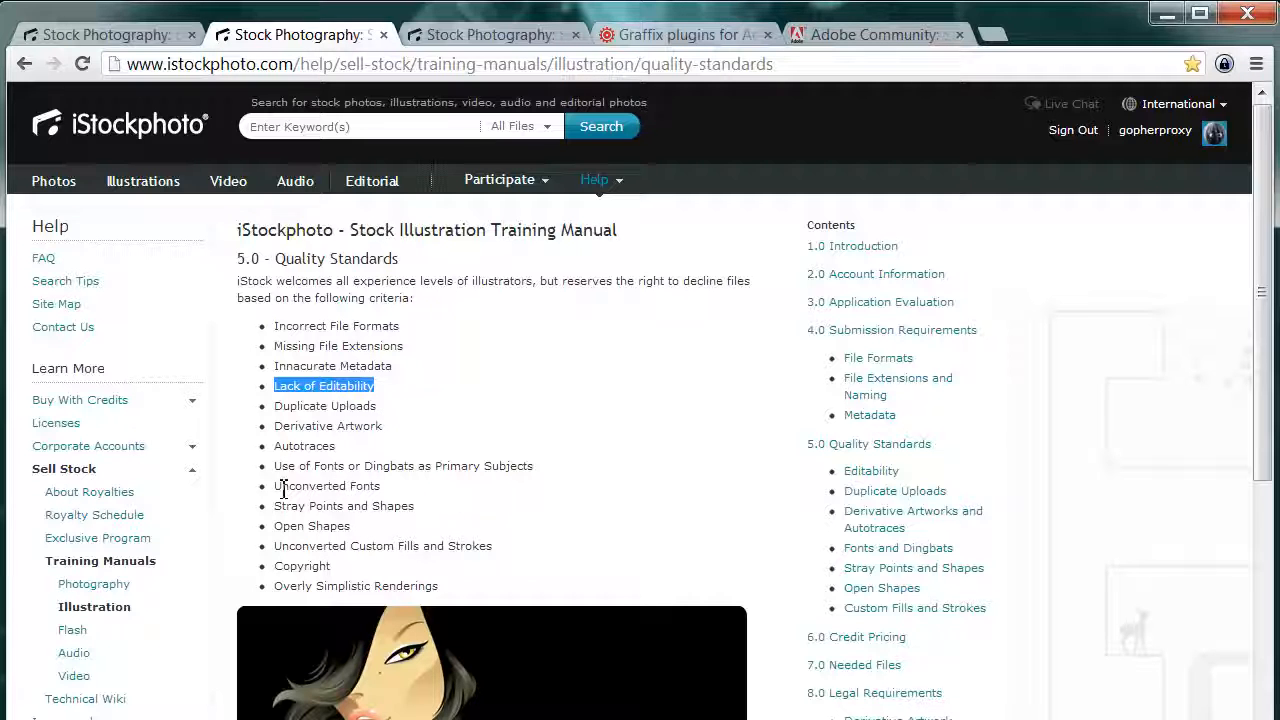
pyautogui.moveTo(277, 488); pyautogui.dragTo(383, 488)
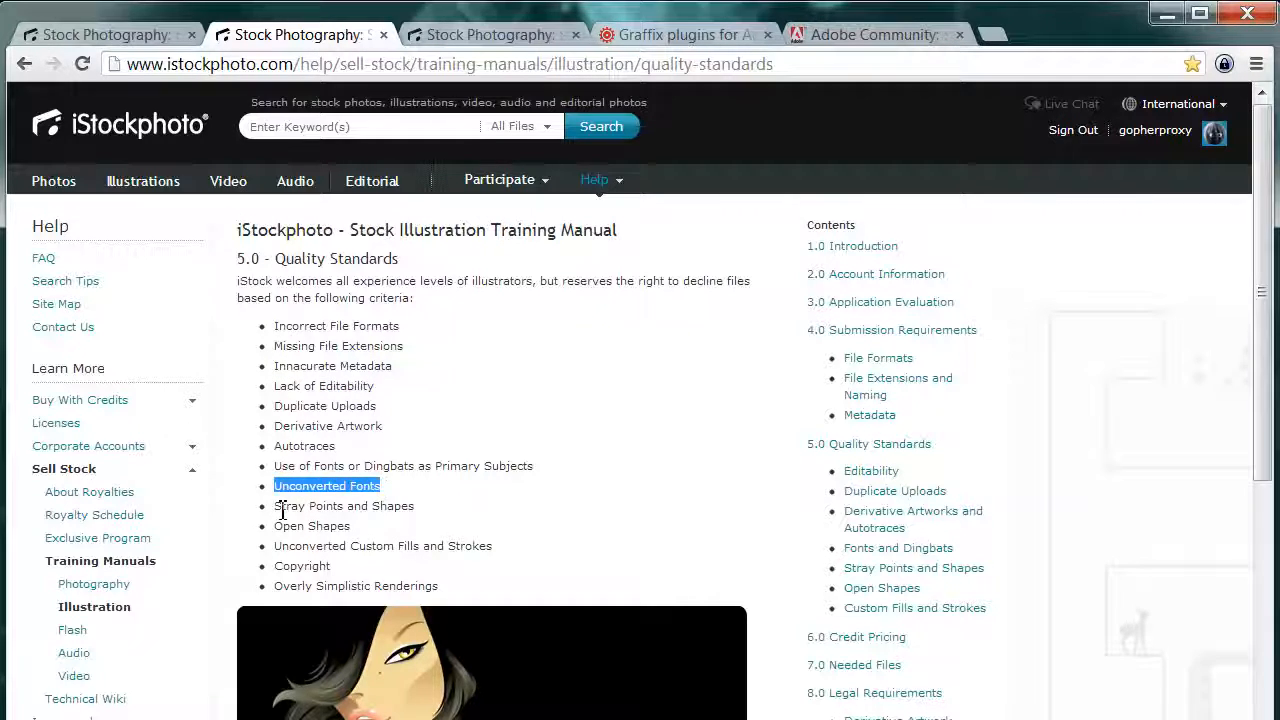
pyautogui.moveTo(280, 508); pyautogui.dragTo(360, 527)
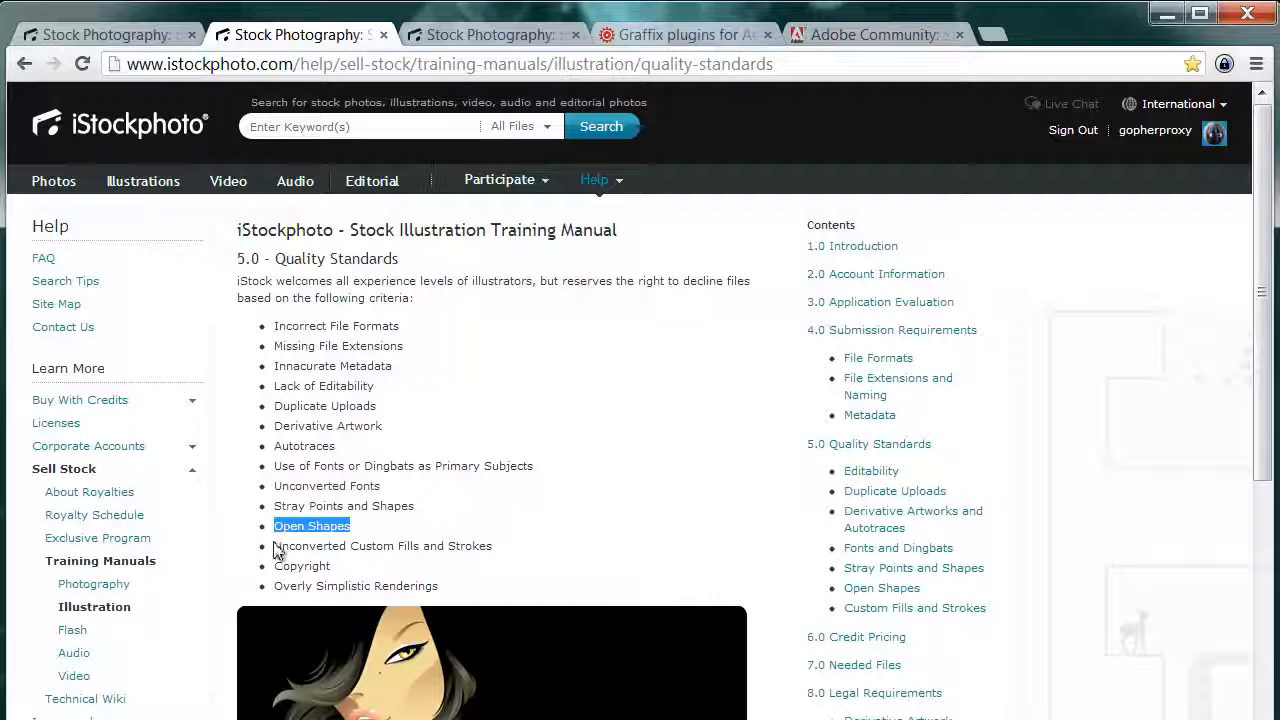
pyautogui.moveTo(276, 546); pyautogui.dragTo(502, 546)
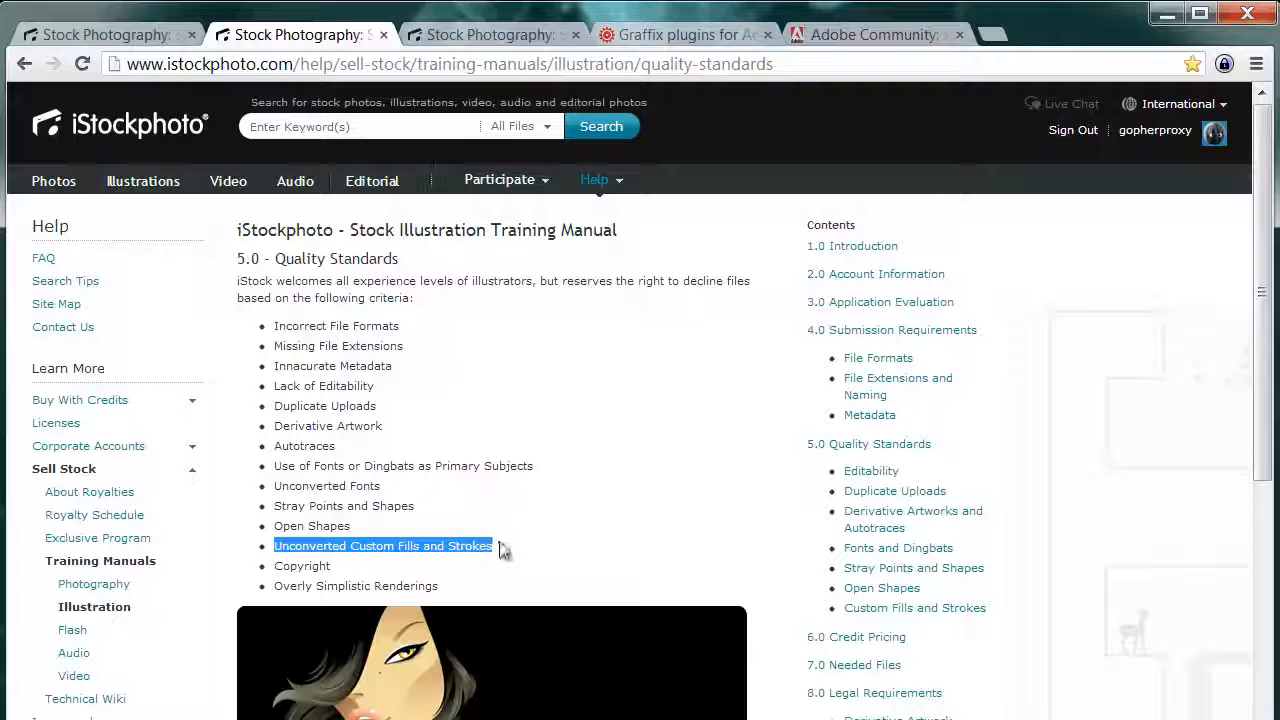
pyautogui.click(352, 390)
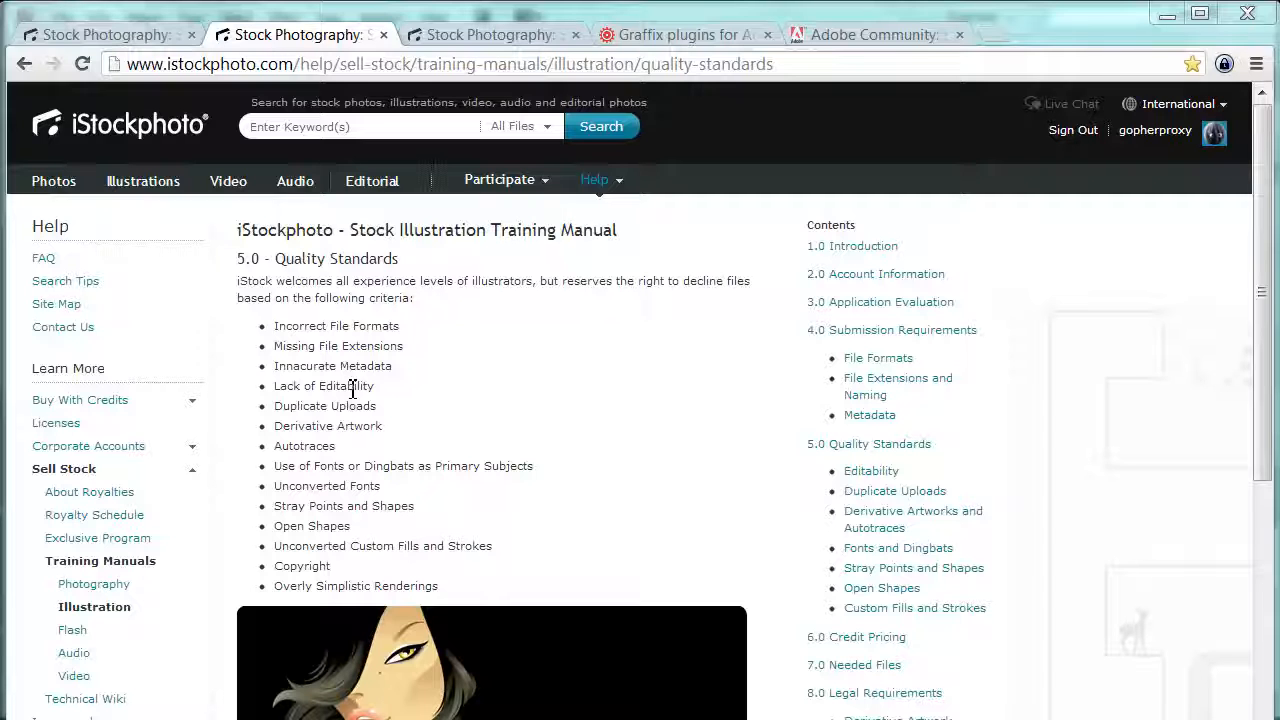
# Step: Open the gopherproxy portfolio page and look at its shark illustration
pyautogui.click(500, 34)
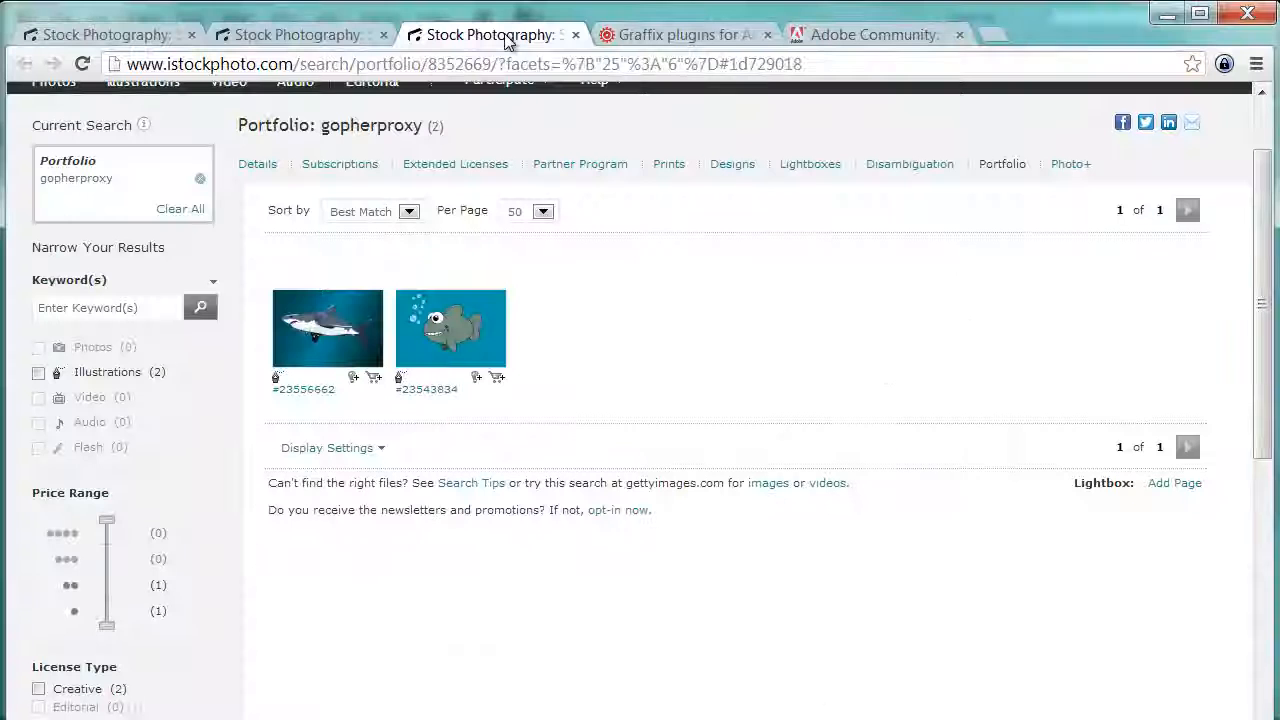
pyautogui.moveTo(338, 355)
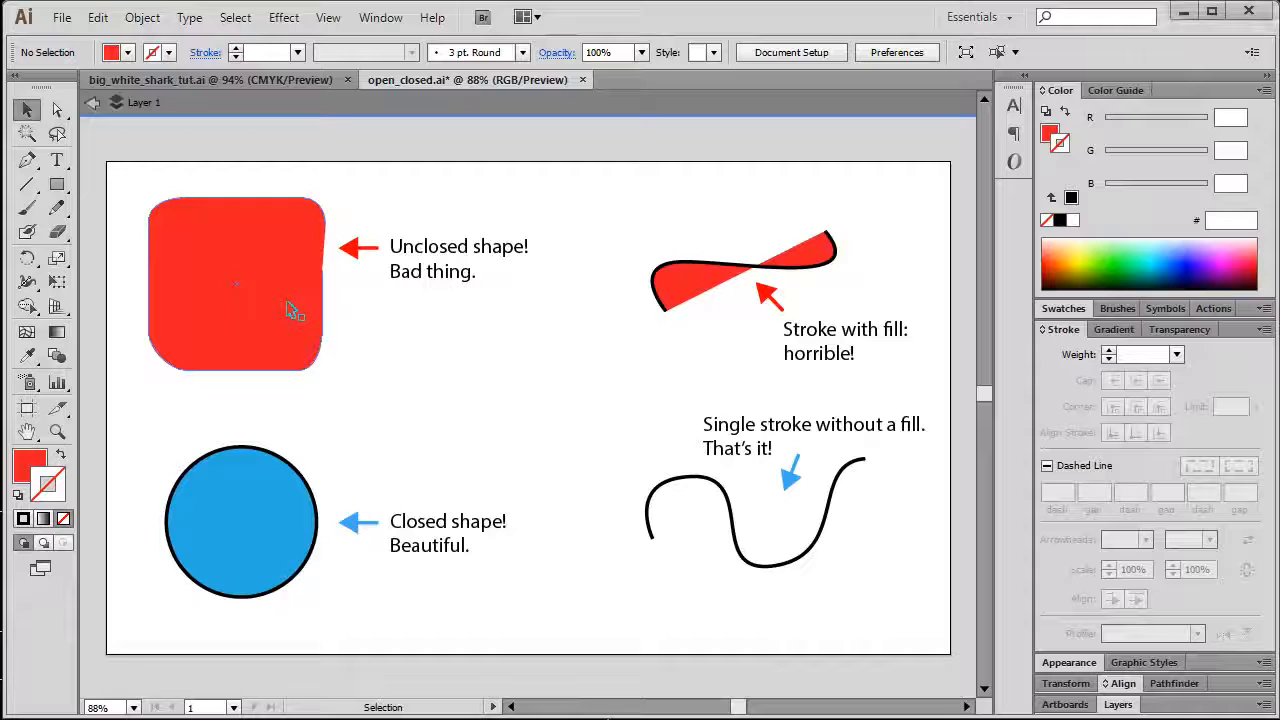
# Step: In Illustrator's open_closed.ai, give the red unclosed rounded square a black 4 pt stroke to expose its gap
pyautogui.click(326, 316)
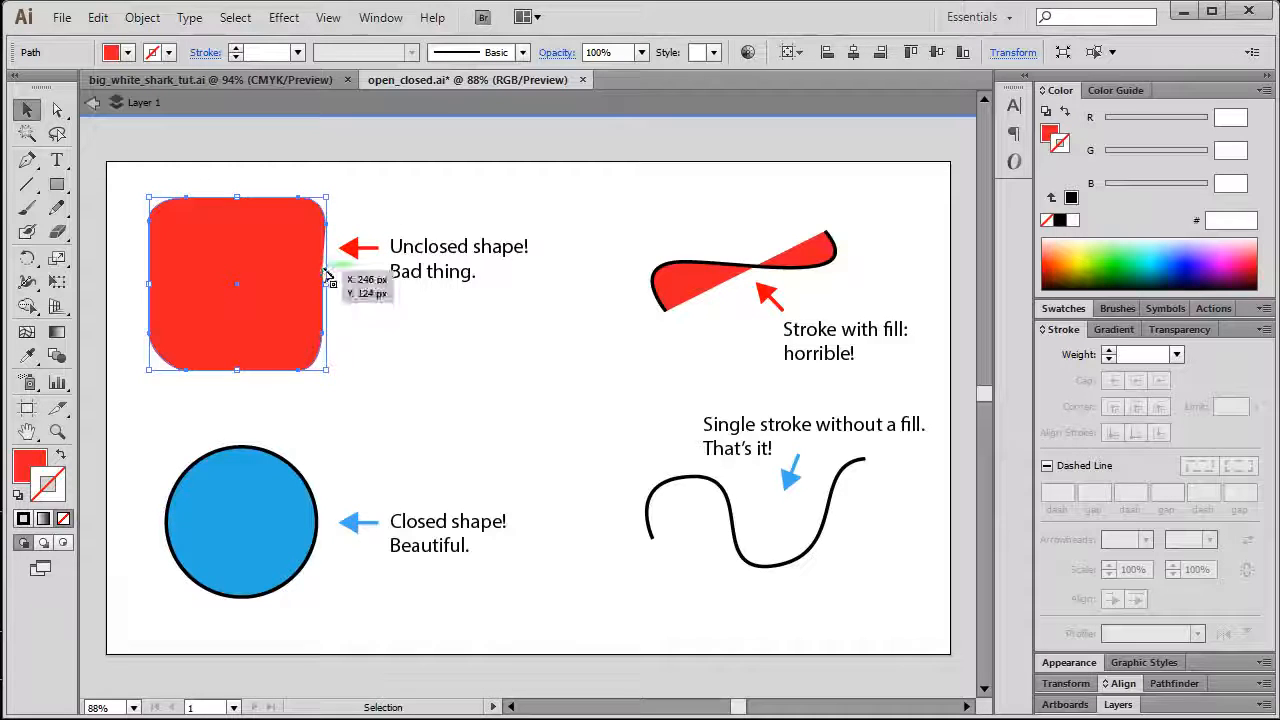
pyautogui.click(1060, 222)
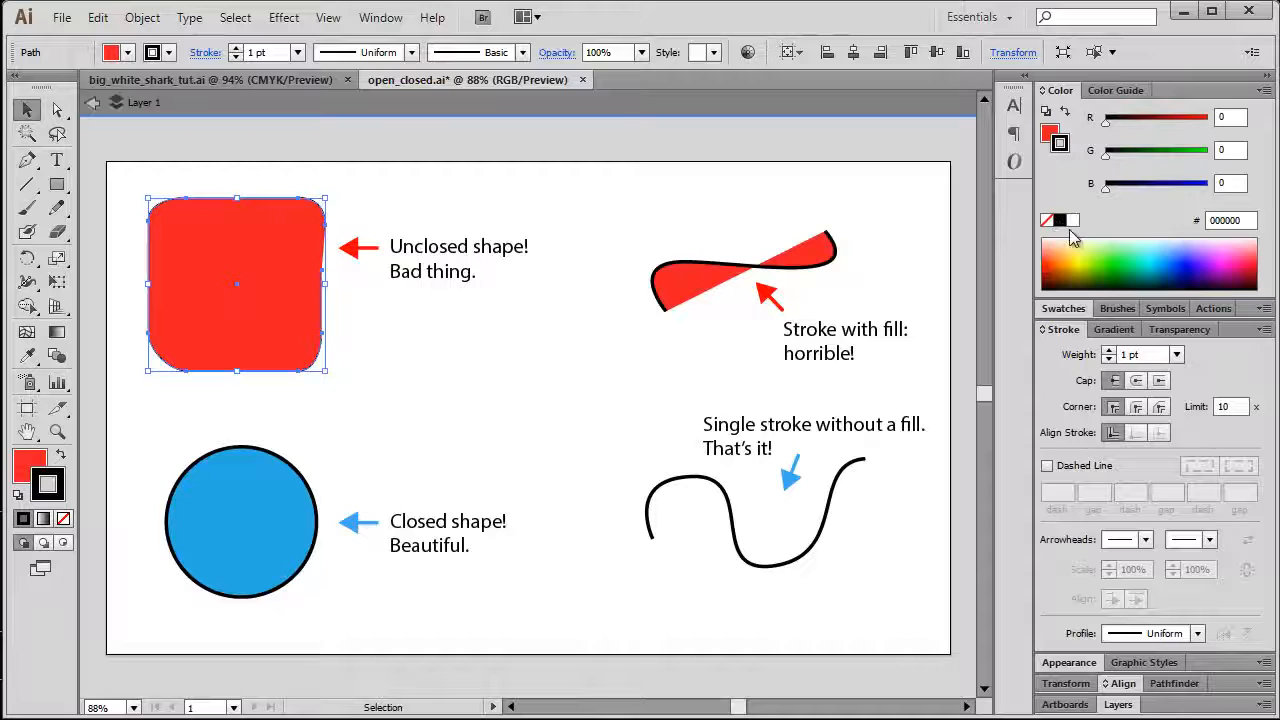
pyautogui.click(1110, 350)
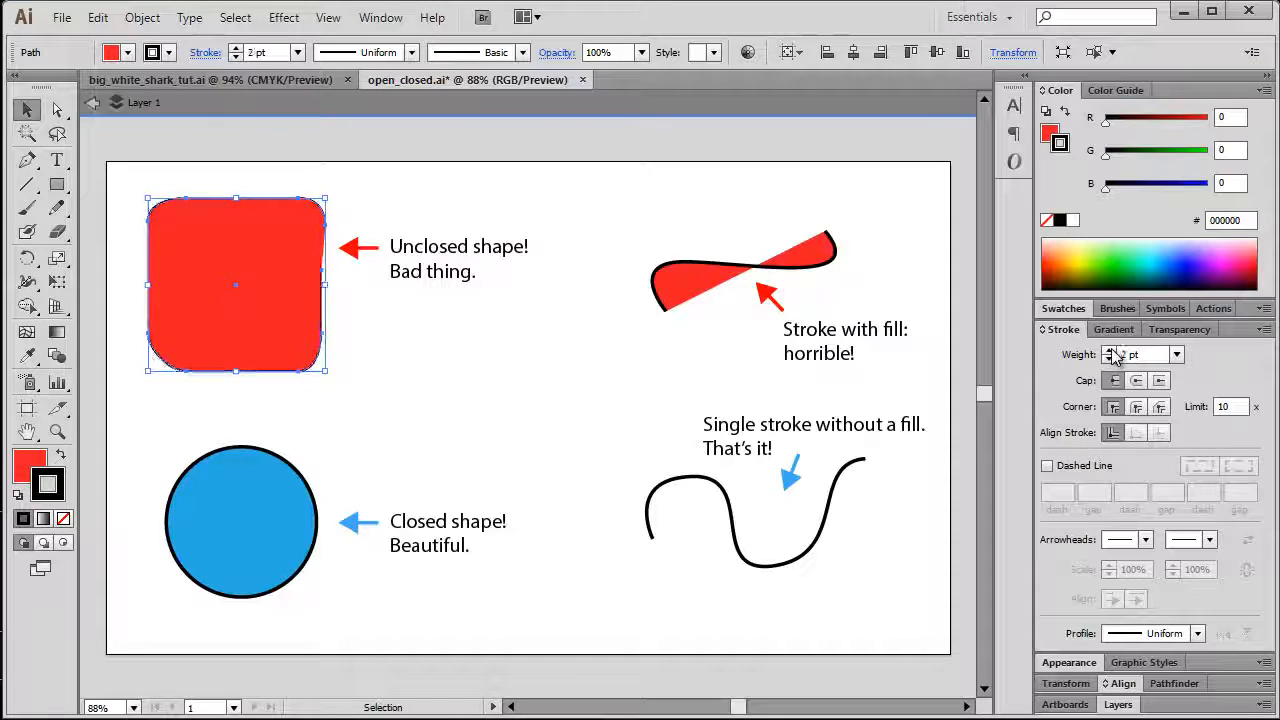
pyautogui.click(1110, 350)
pyautogui.click(1110, 350)
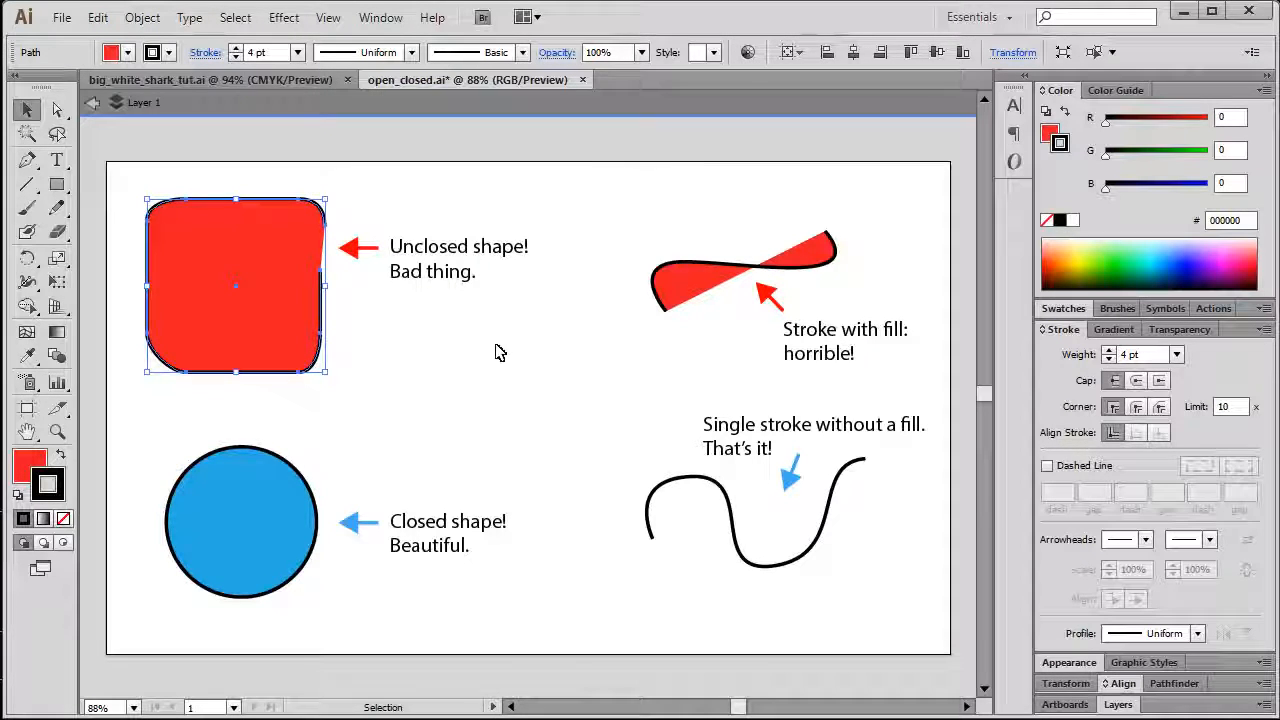
pyautogui.click(355, 321)
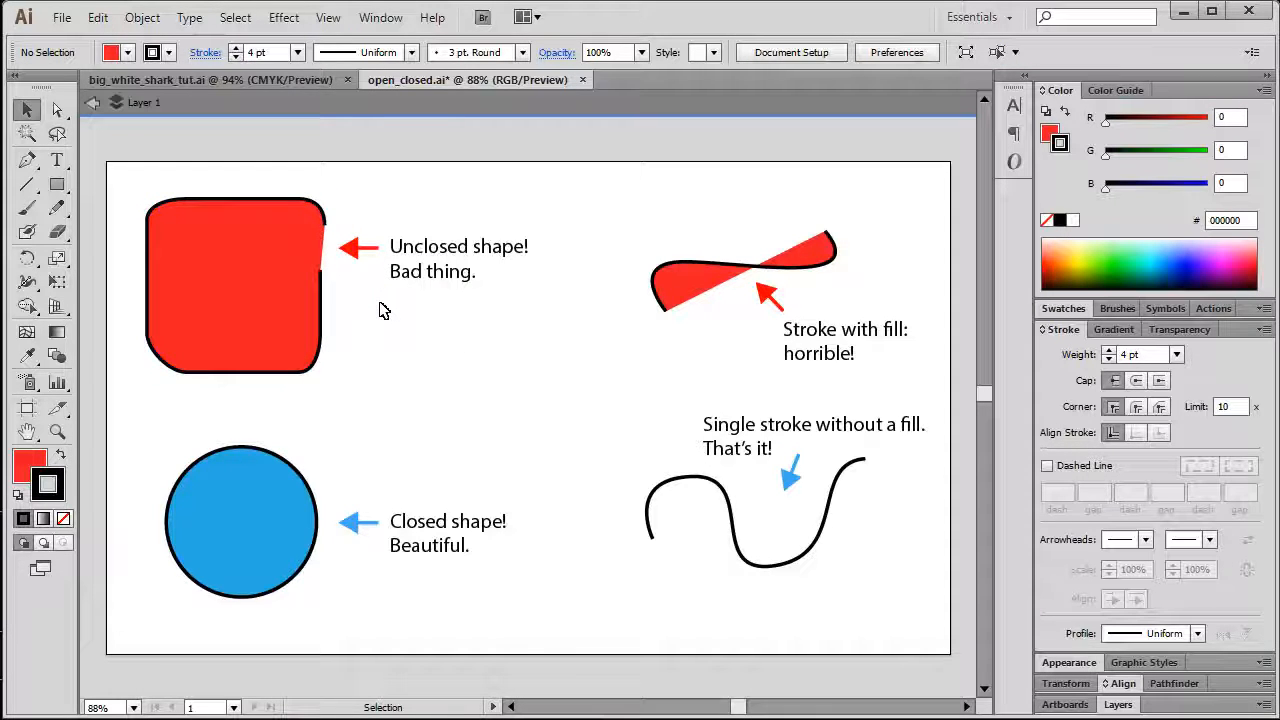
# Step: Inspect the filled open stroke, the closed blue circle and the unfilled wavy stroke by selecting each one in turn
pyautogui.click(684, 275)
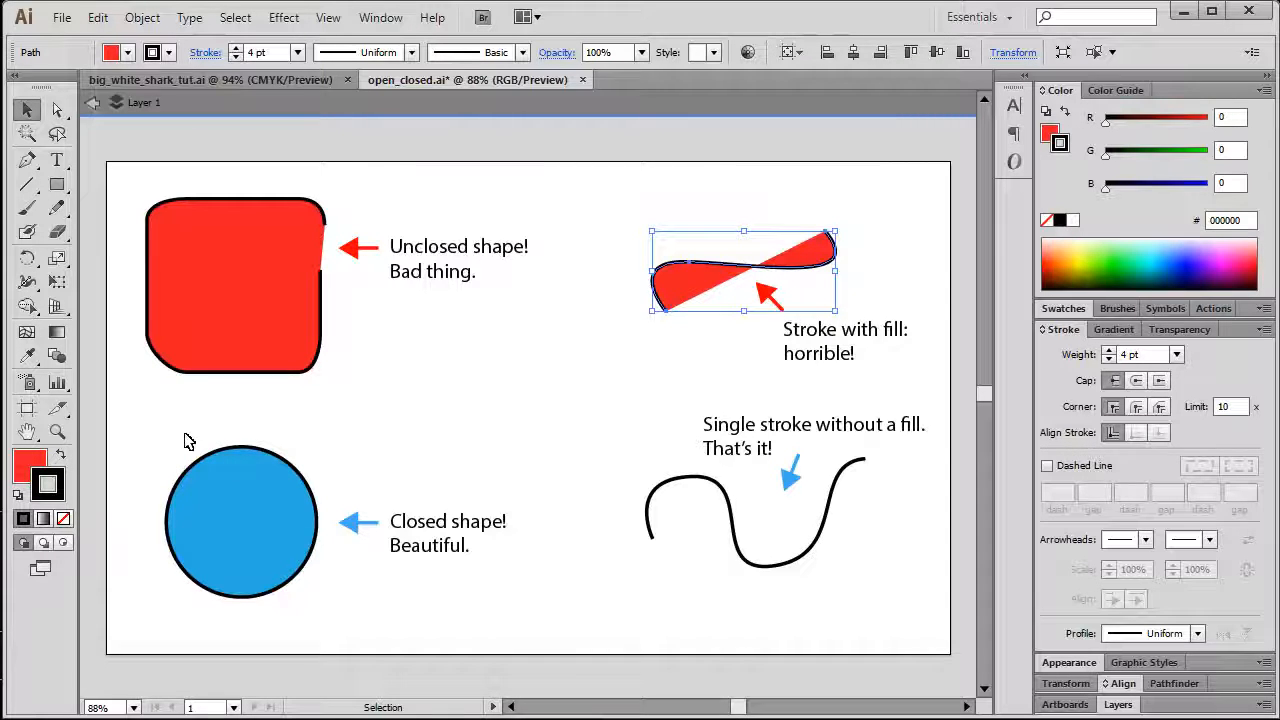
pyautogui.click(212, 489)
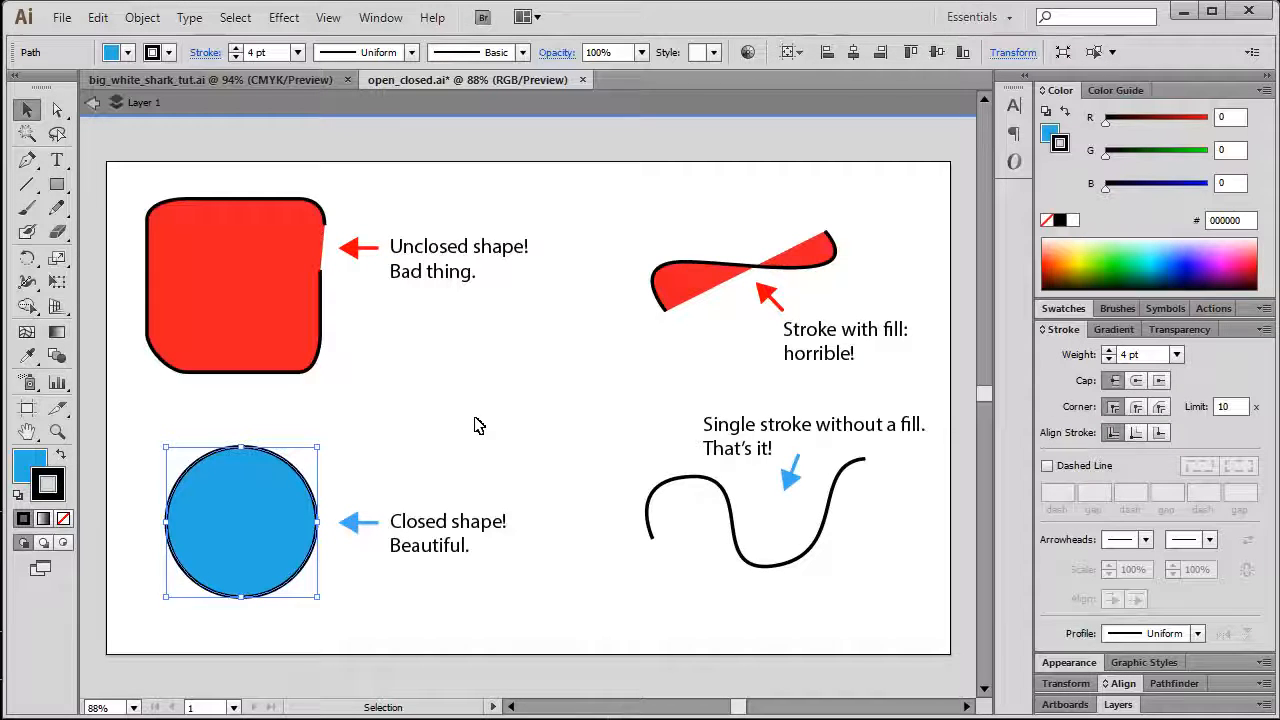
pyautogui.click(667, 485)
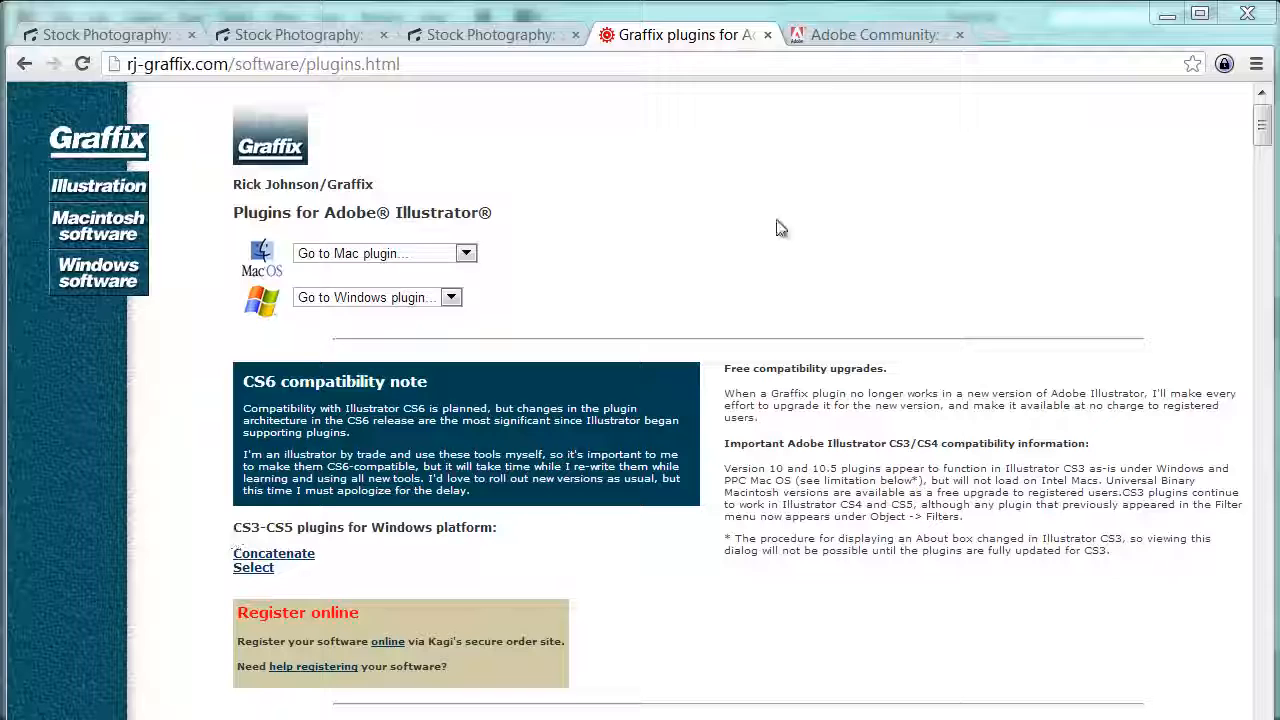
# Step: Switch to the browser's Adobe Community thread and read through the script for selecting open paths in Illustrator CS6
pyautogui.click(855, 34)
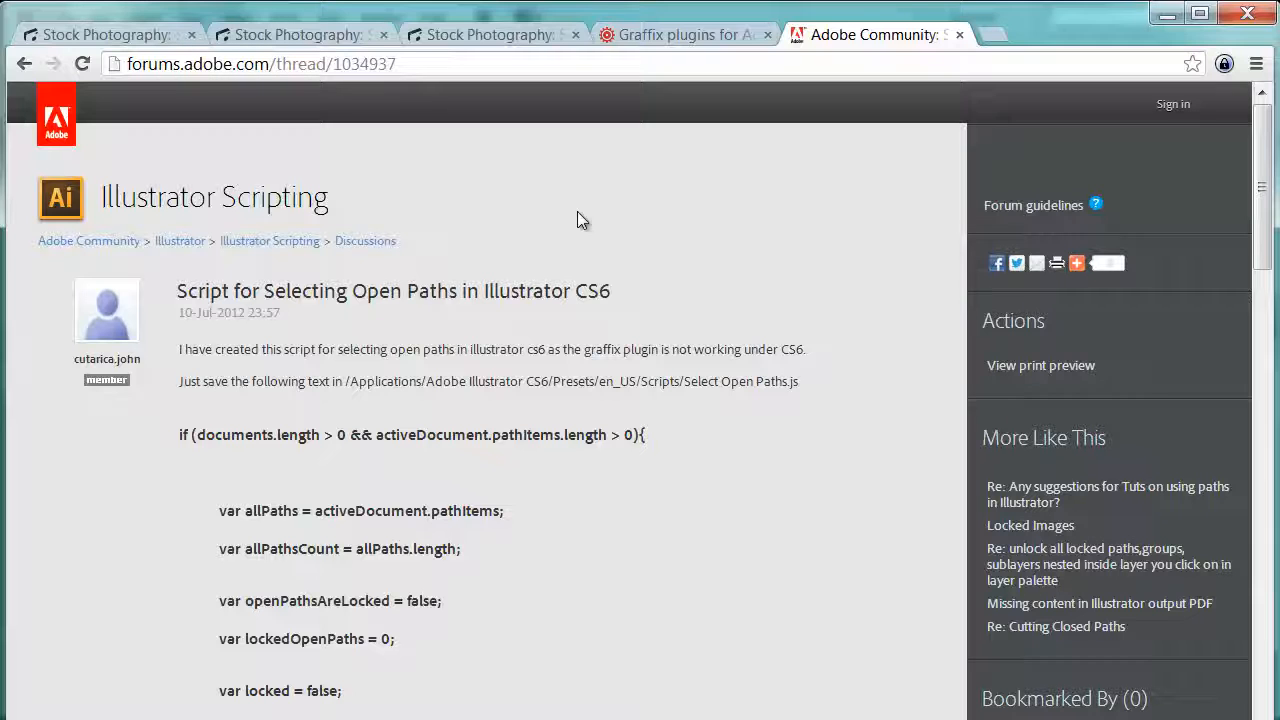
pyautogui.scroll(-2, 374, 476)
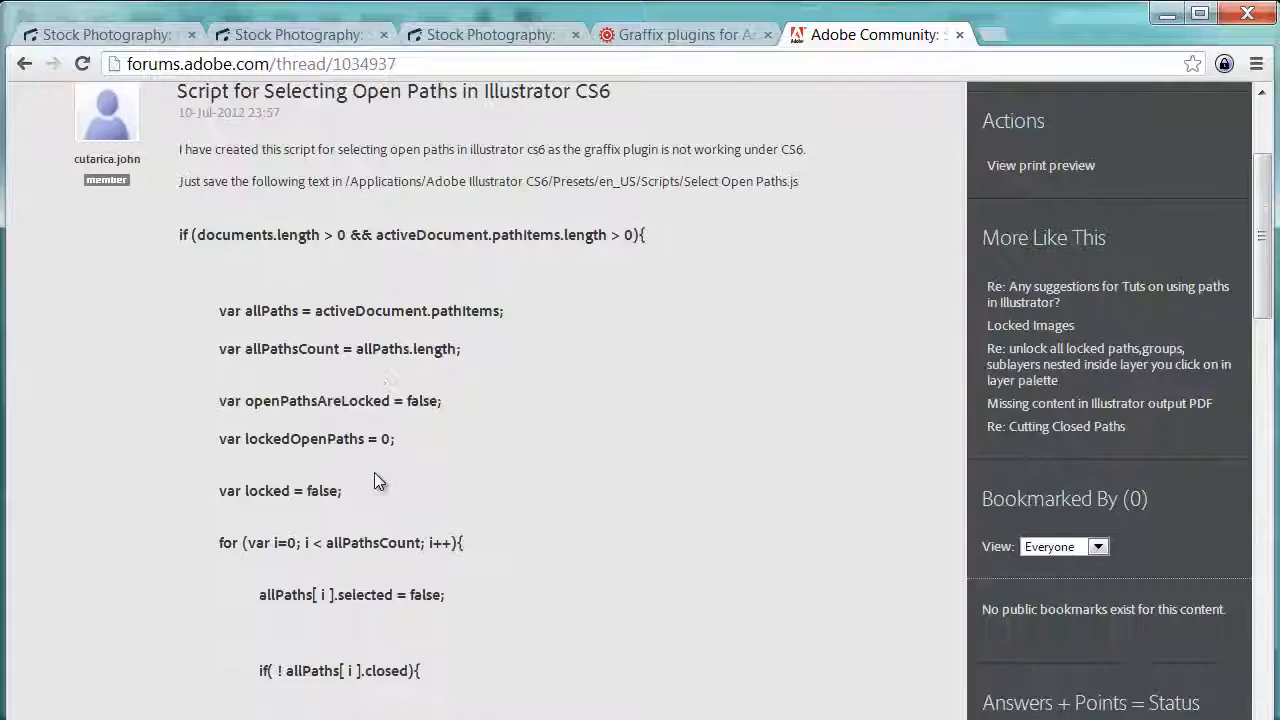
pyautogui.scroll(-4, 374, 478)
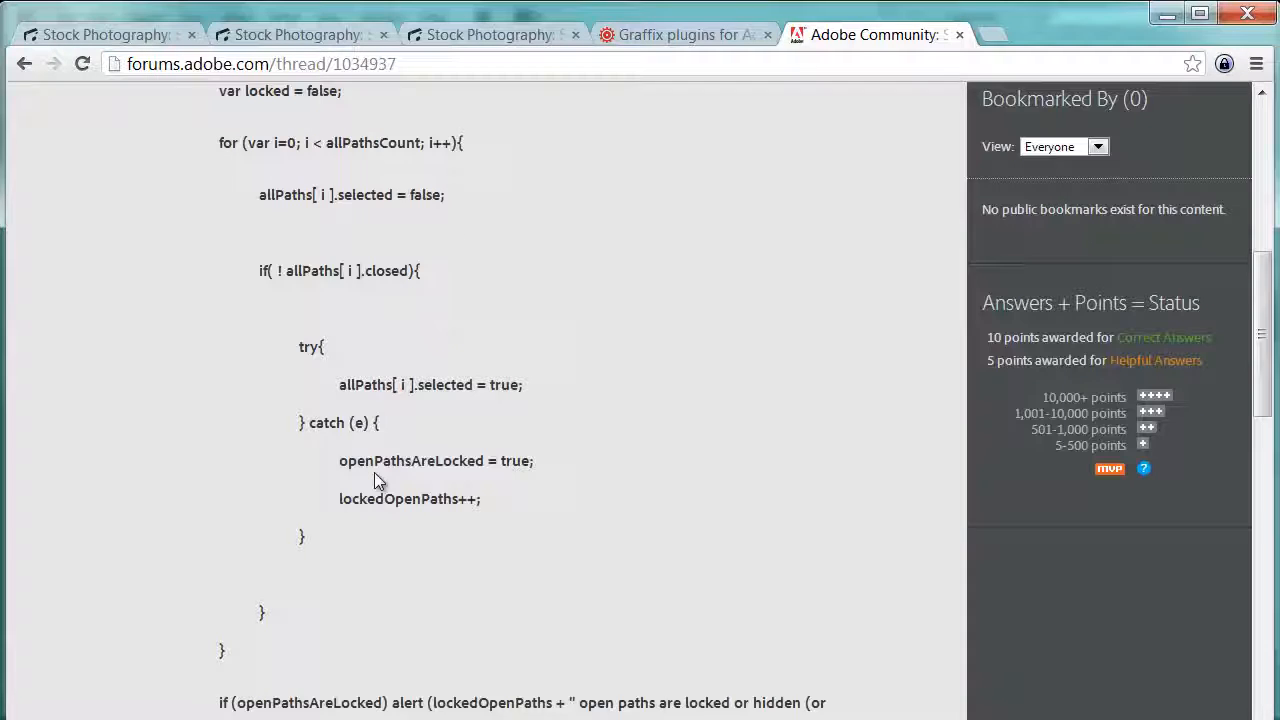
pyautogui.scroll(-1, 374, 472)
pyautogui.scroll(4, 374, 472)
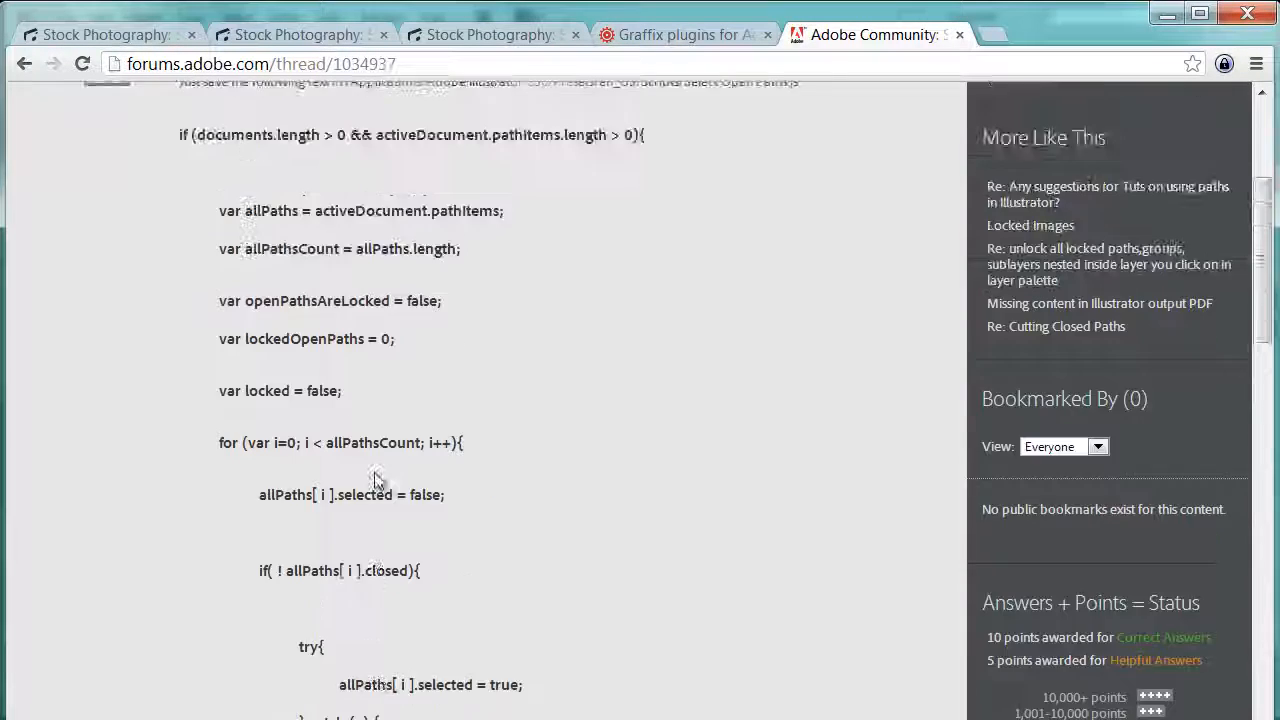
pyautogui.scroll(1, 376, 480)
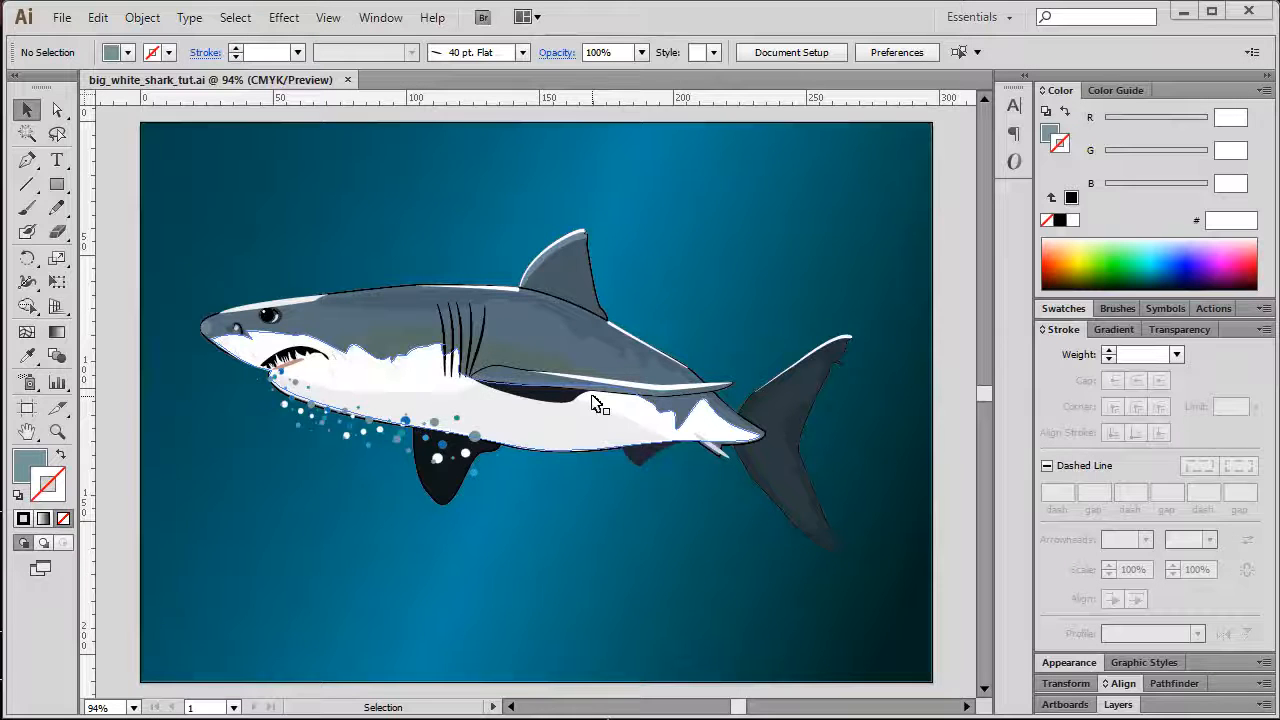
# Step: In Illustrator, show the System Info for the shark document's session and locate the Application Folder path
pyautogui.click(455, 218)
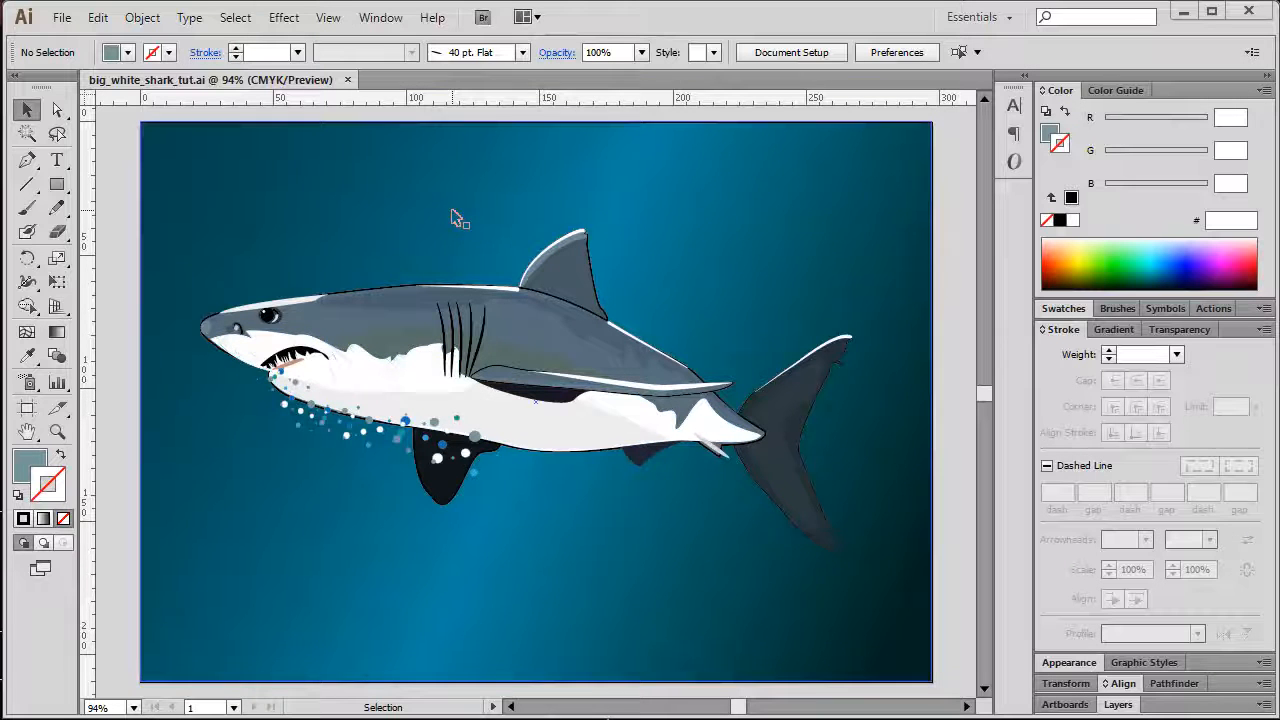
pyautogui.click(432, 20)
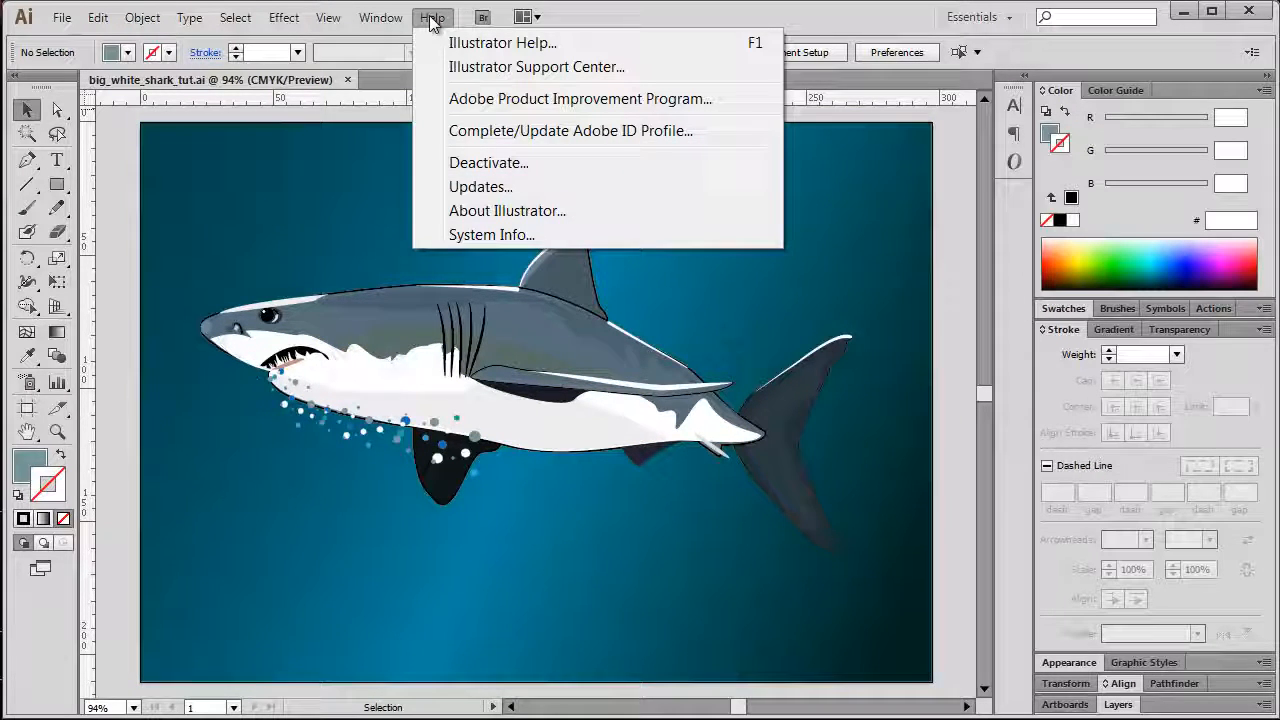
pyautogui.click(490, 234)
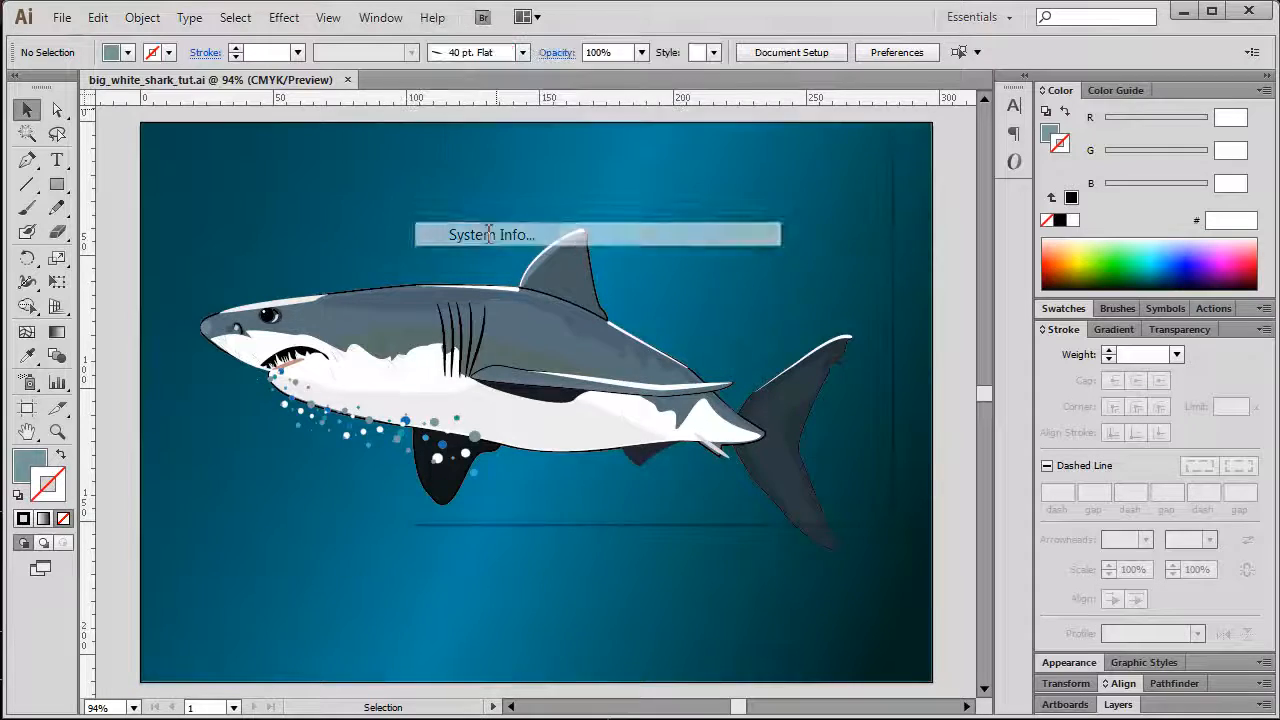
pyautogui.click(492, 228)
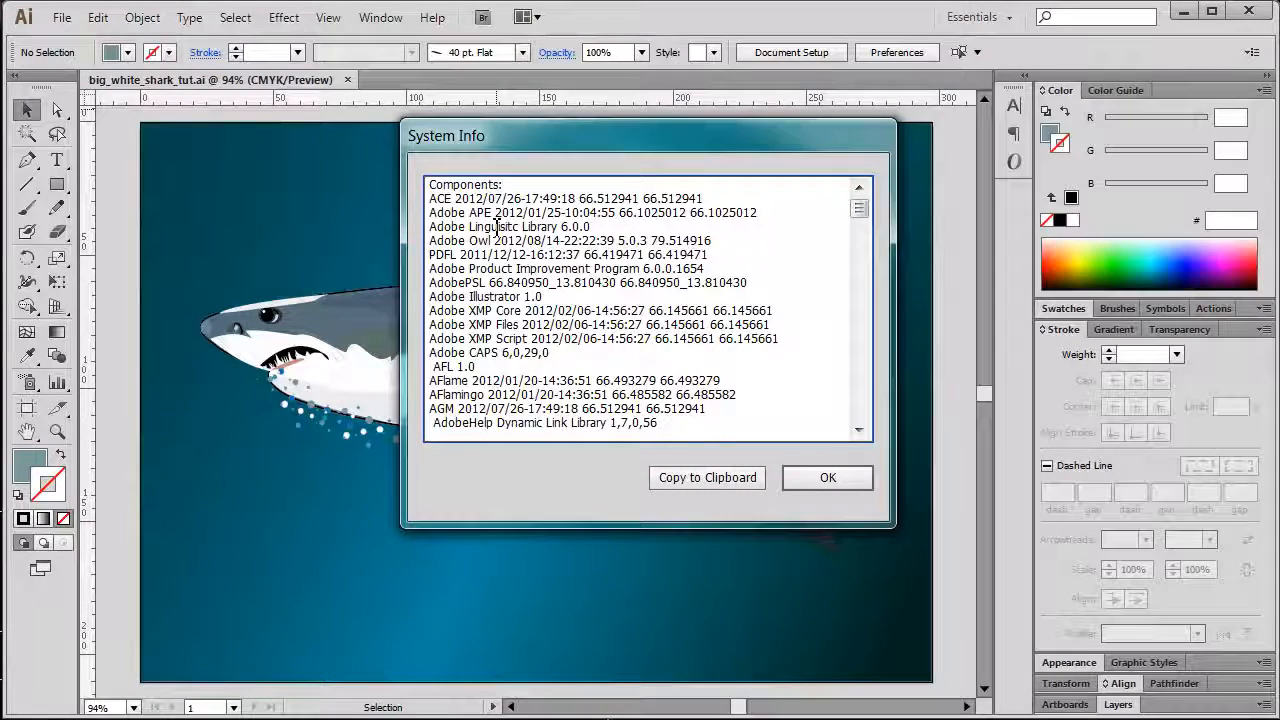
pyautogui.scroll(-7, 496, 226)
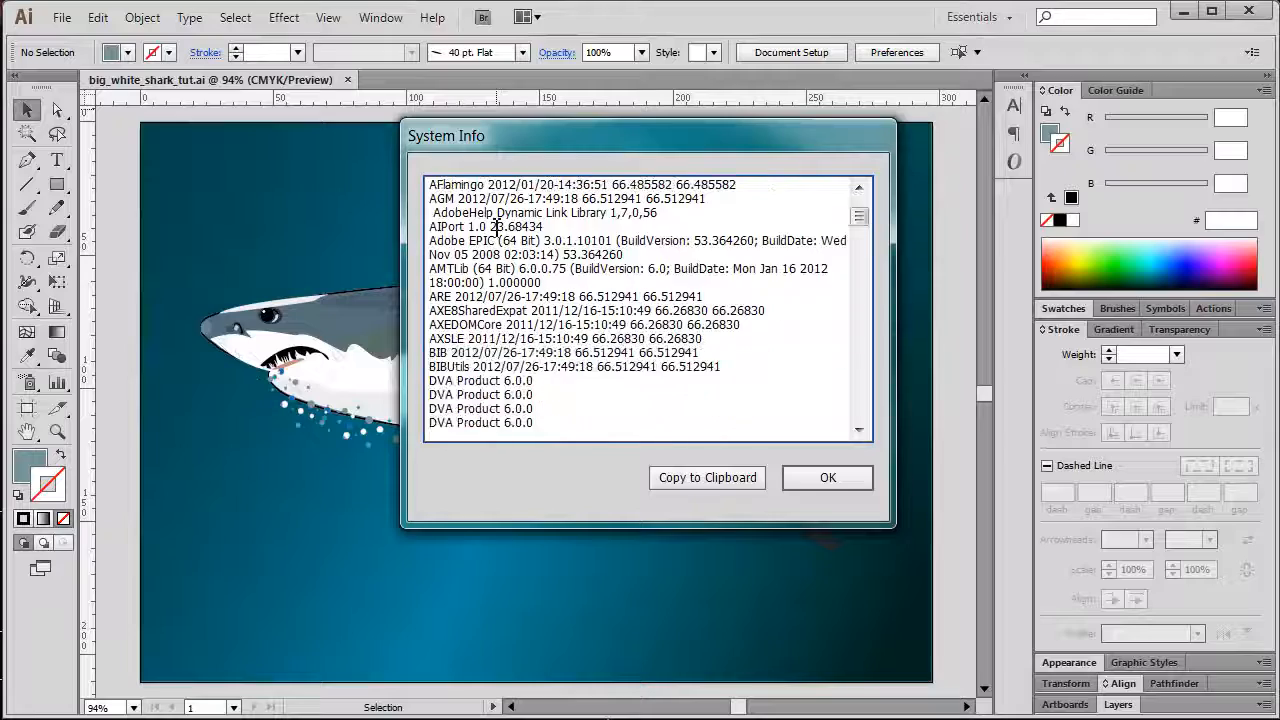
pyautogui.scroll(-15, 496, 226)
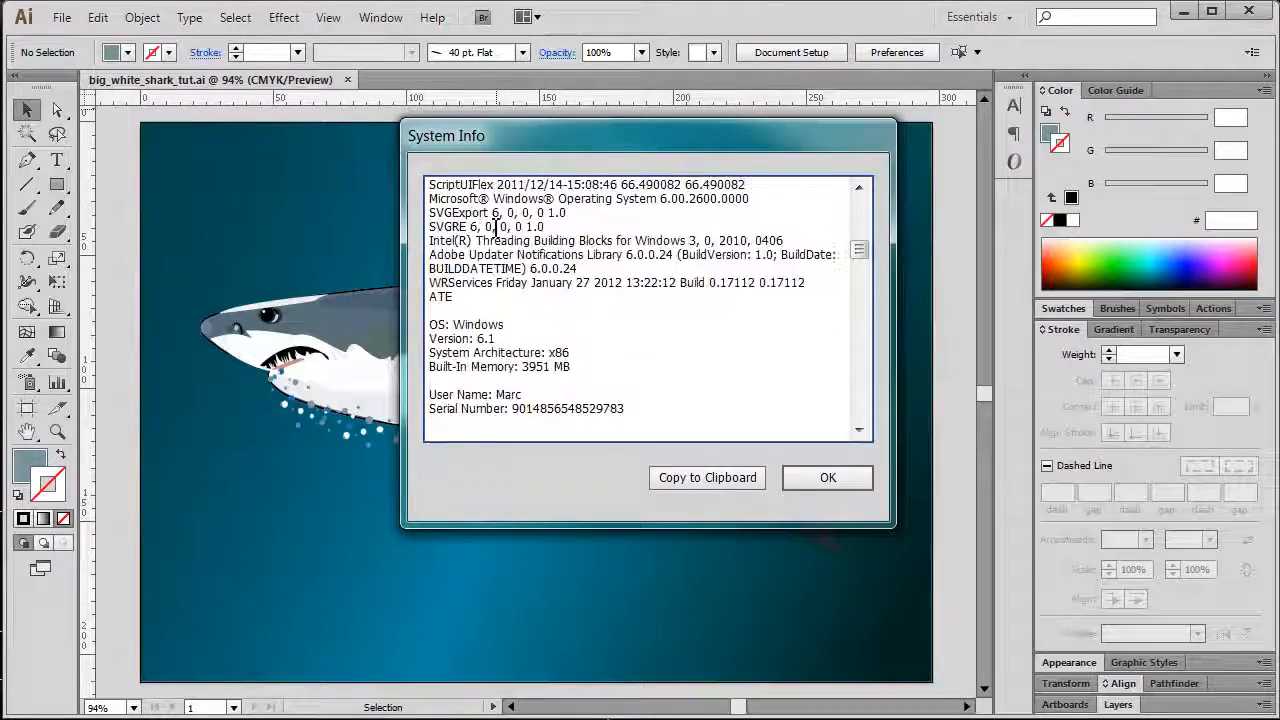
pyautogui.scroll(-1, 496, 228)
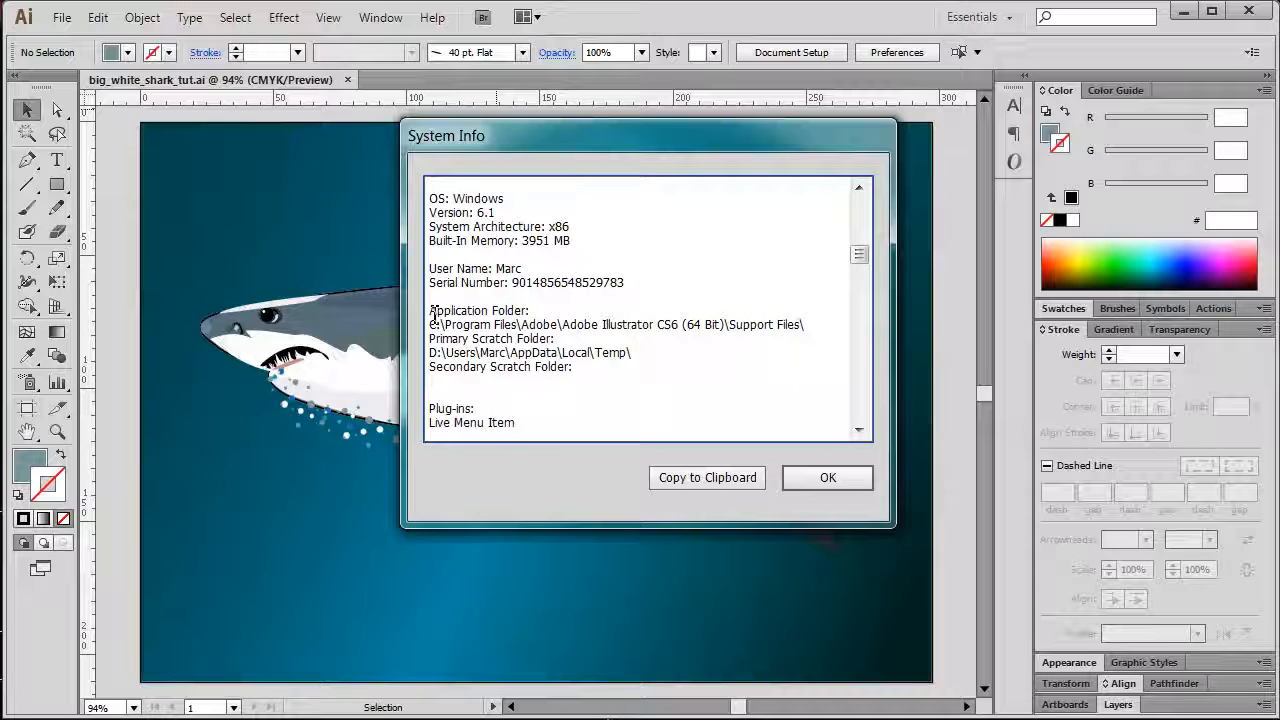
pyautogui.moveTo(432, 312); pyautogui.dragTo(528, 312)
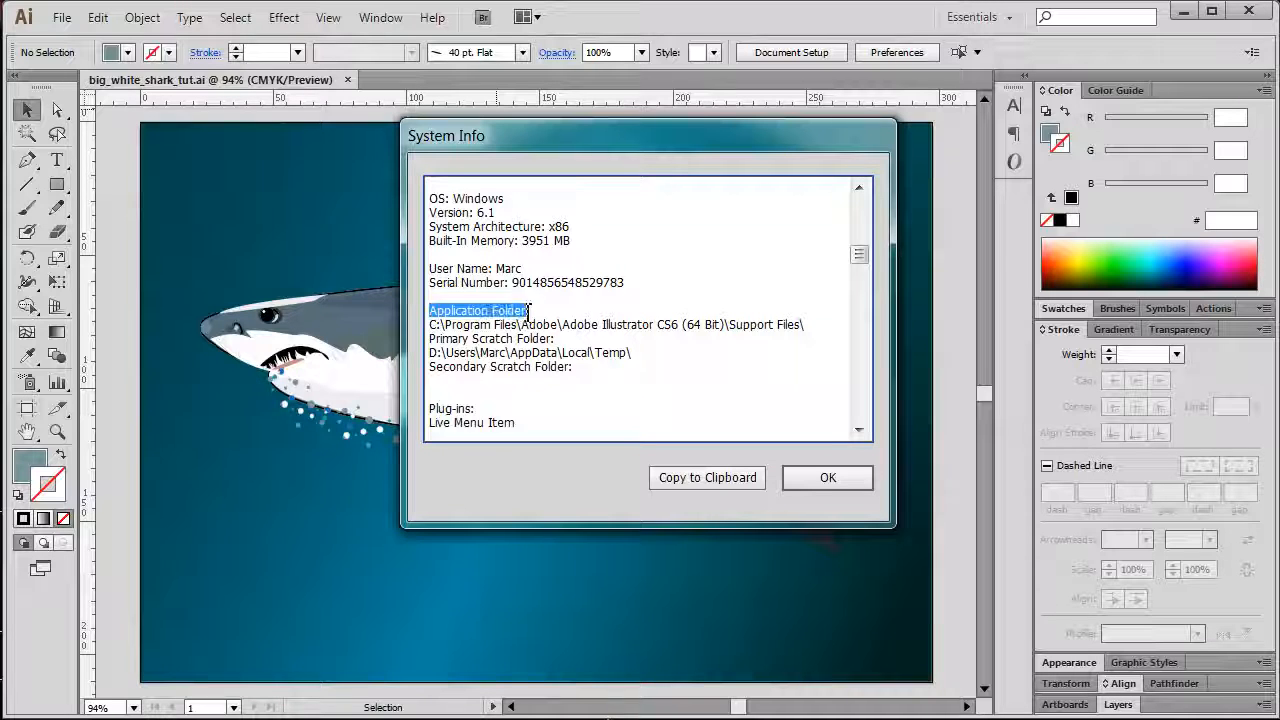
pyautogui.click(436, 331)
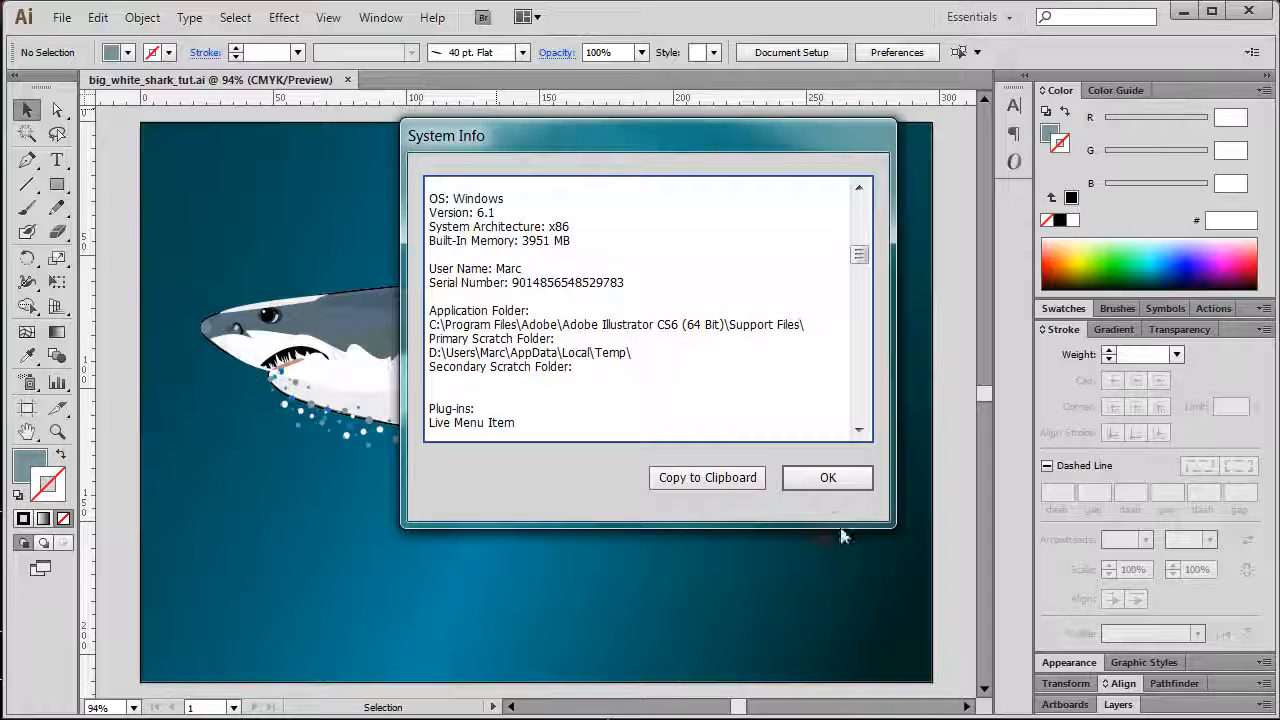
# Step: Close System Info and switch to Windows Explorer to open Program Files\Adobe\Adobe Illustrator CS6 (64 Bit)\Presets\en_GB\Scripts on drive C
pyautogui.click(829, 477)
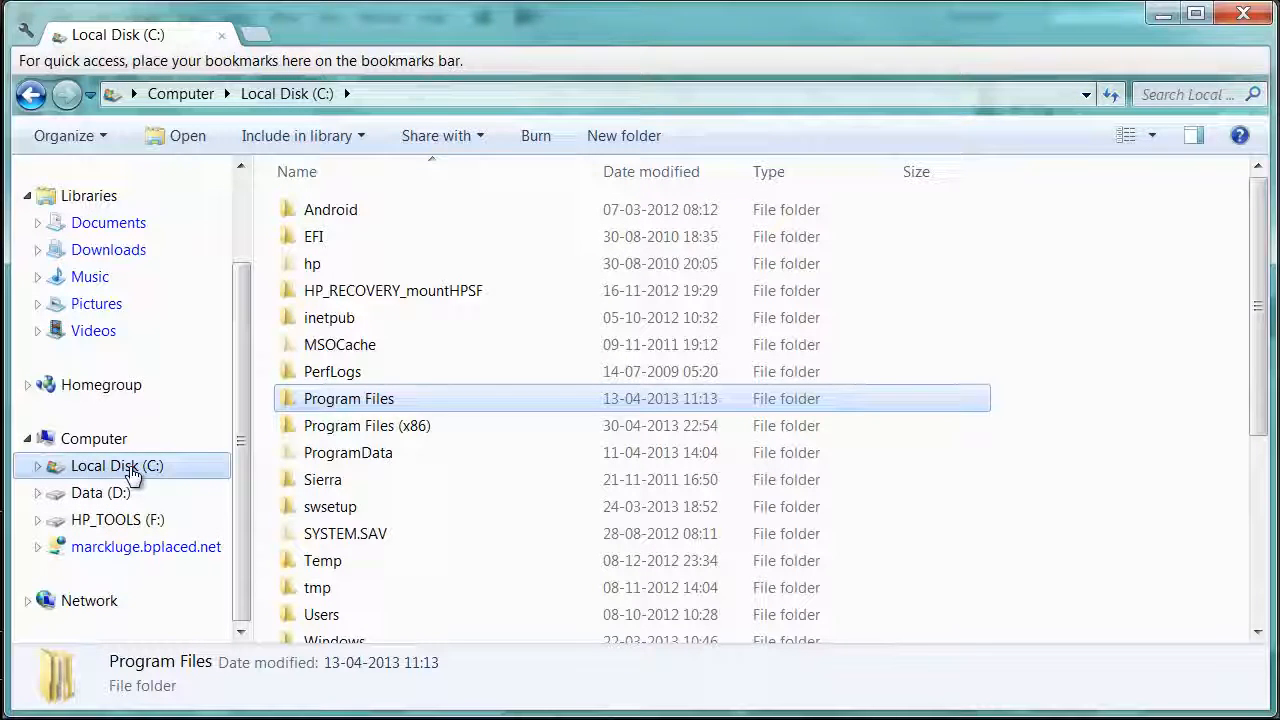
pyautogui.doubleClick(340, 402)
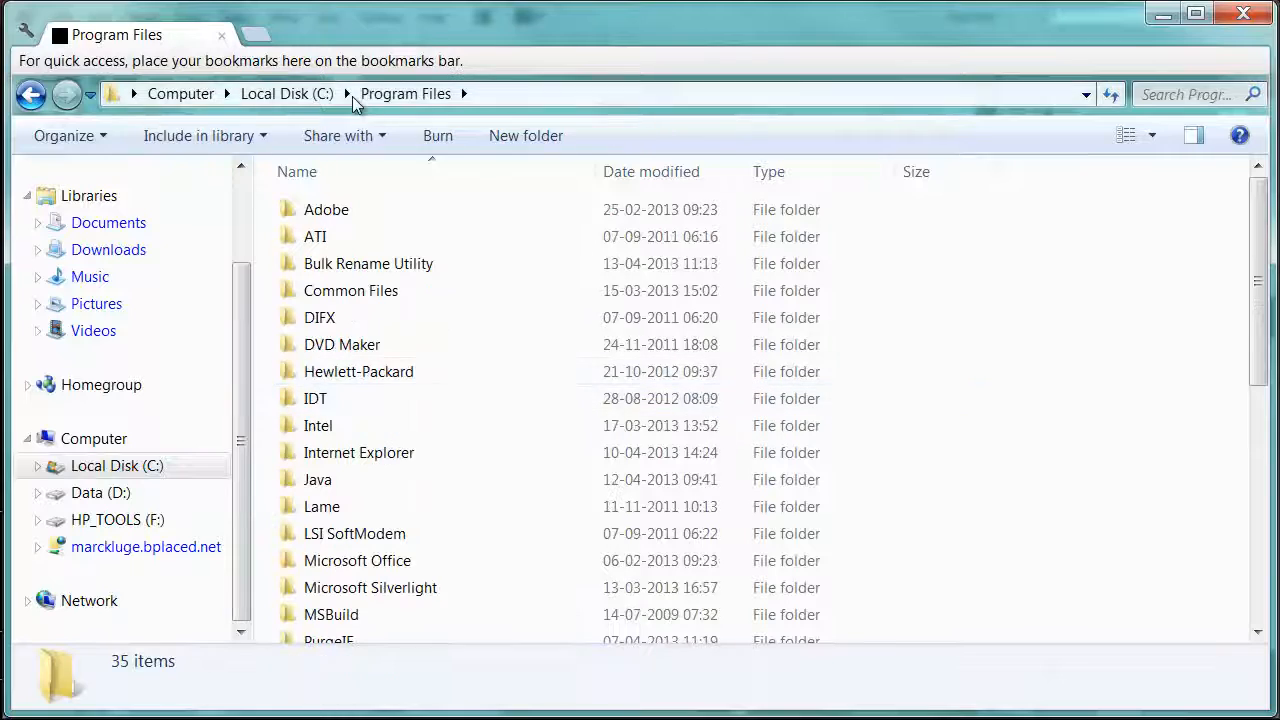
pyautogui.doubleClick(326, 211)
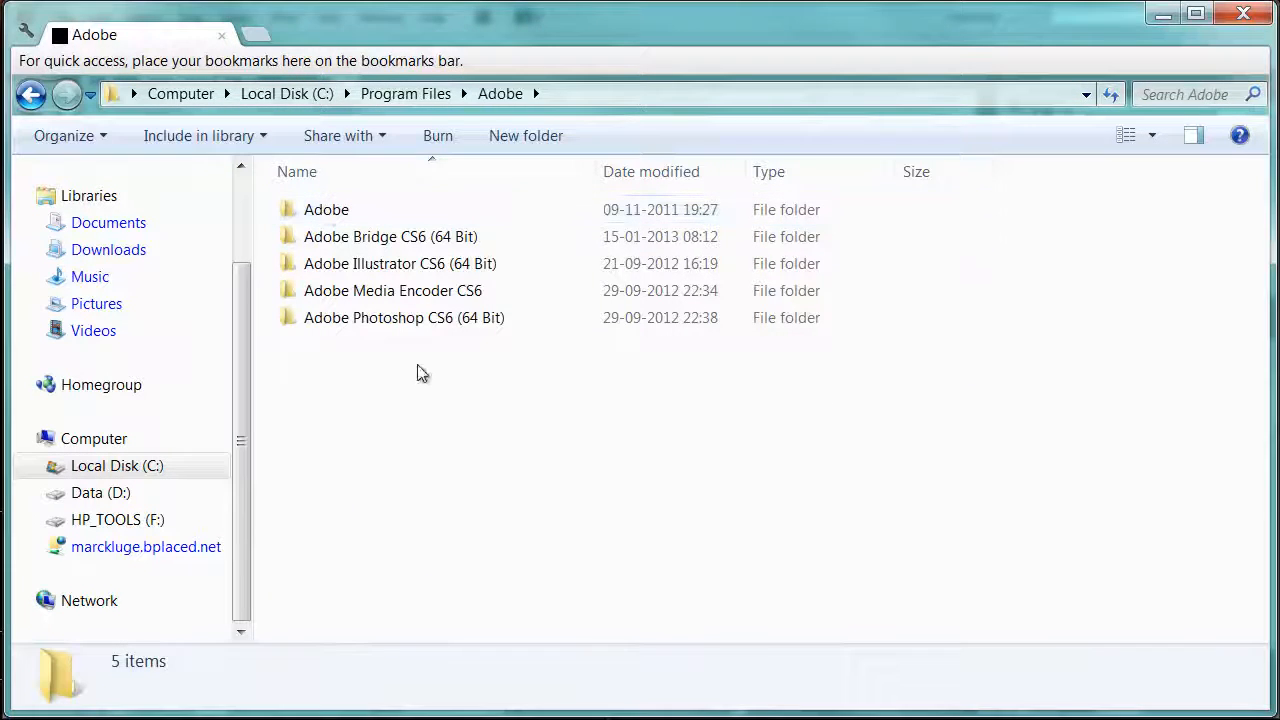
pyautogui.doubleClick(404, 266)
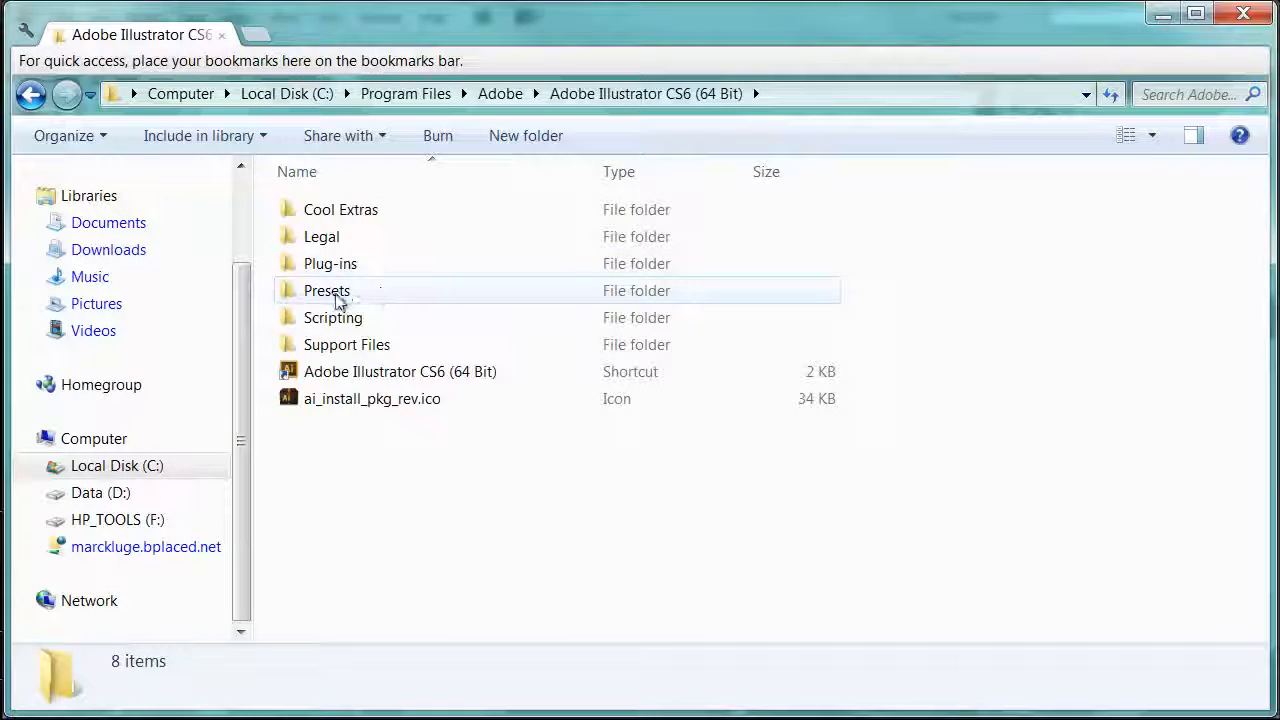
pyautogui.click(328, 300)
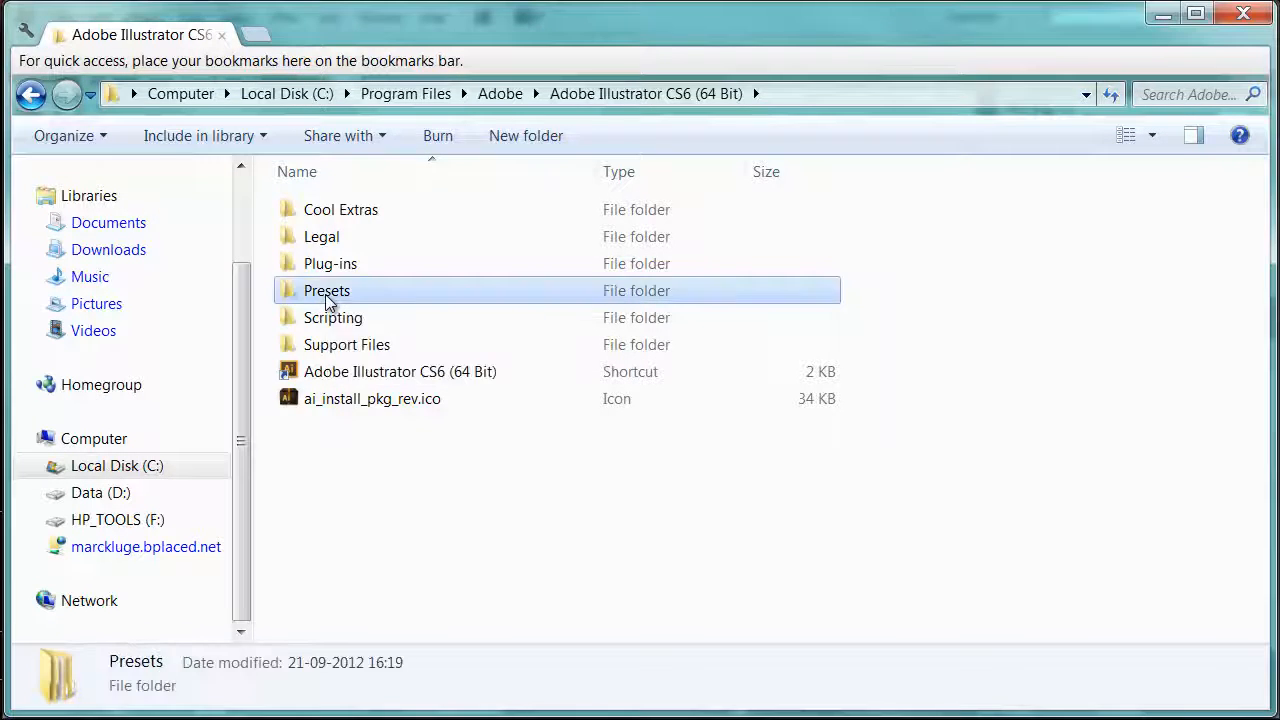
pyautogui.doubleClick(326, 297)
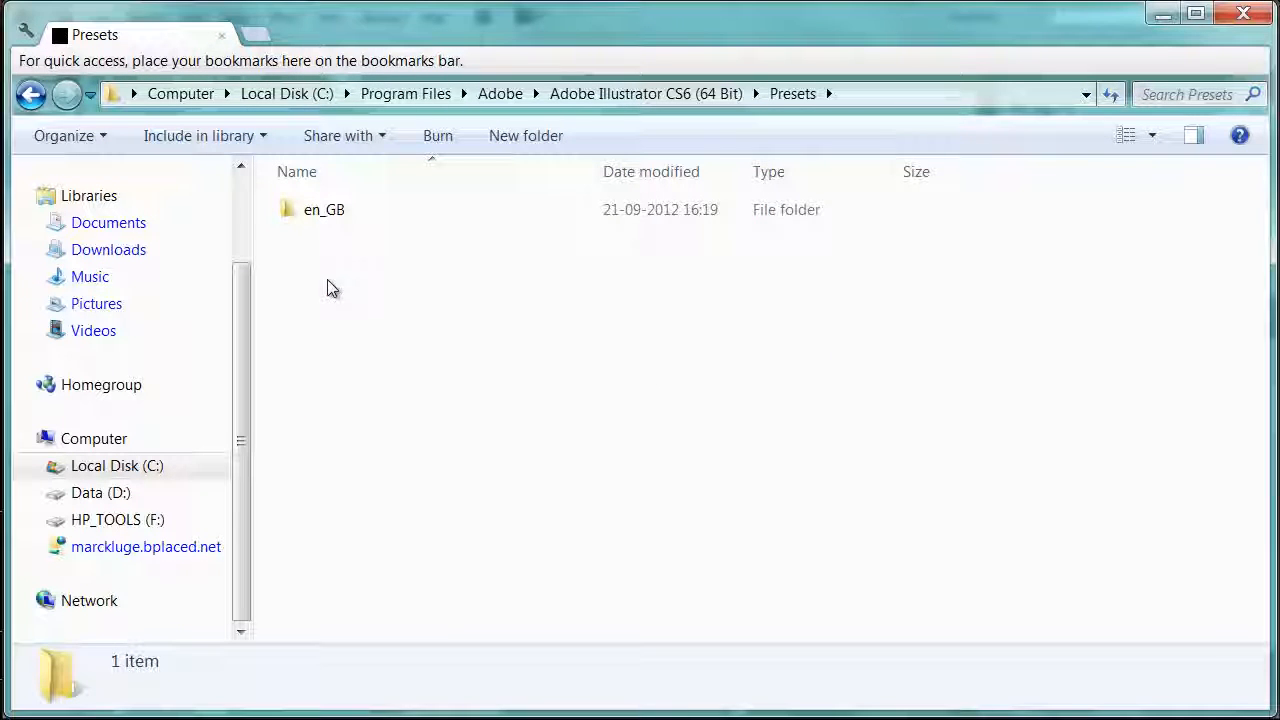
pyautogui.doubleClick(308, 220)
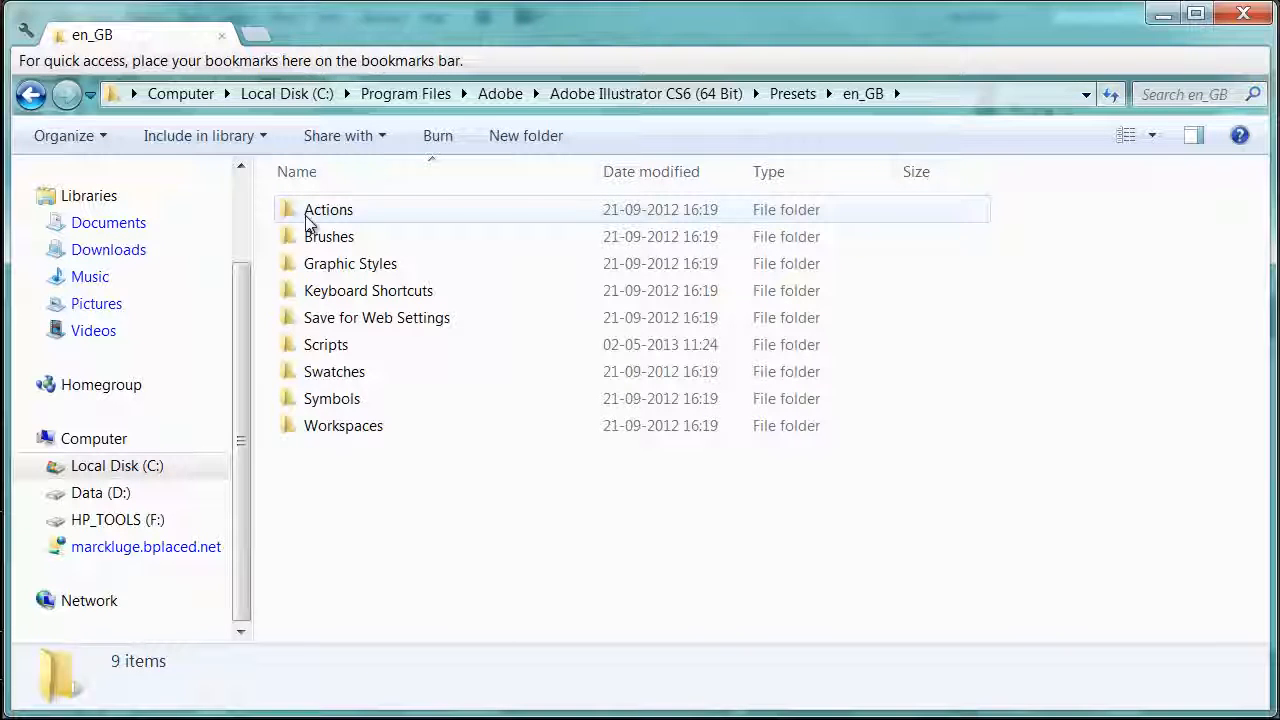
pyautogui.doubleClick(312, 350)
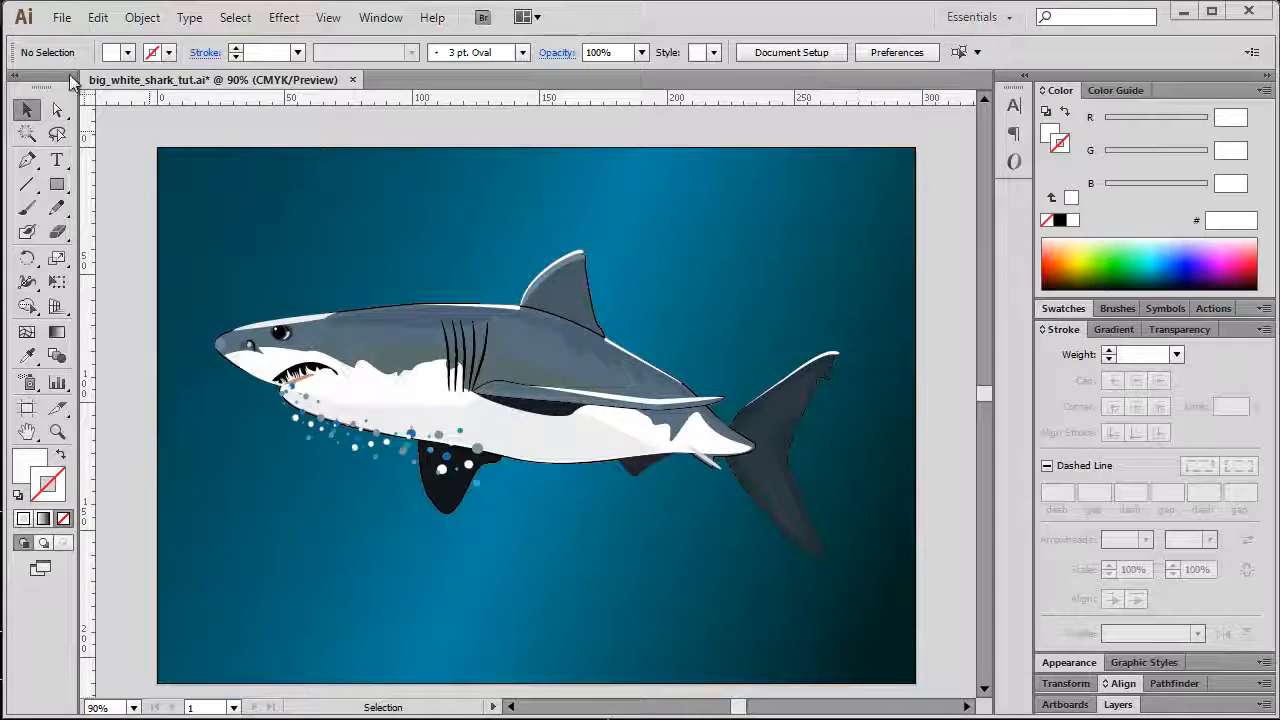
# Step: In Illustrator, run the Select Open Paths script on the shark illustration
pyautogui.click(63, 20)
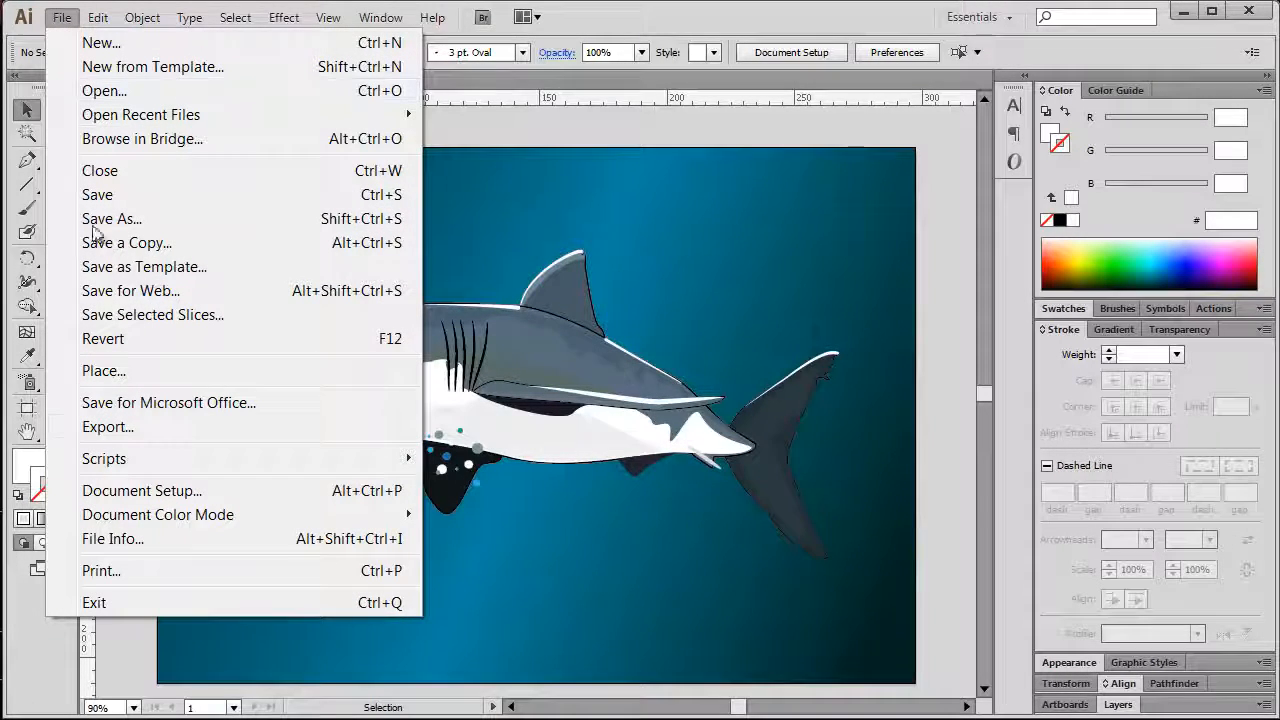
pyautogui.moveTo(106, 465)
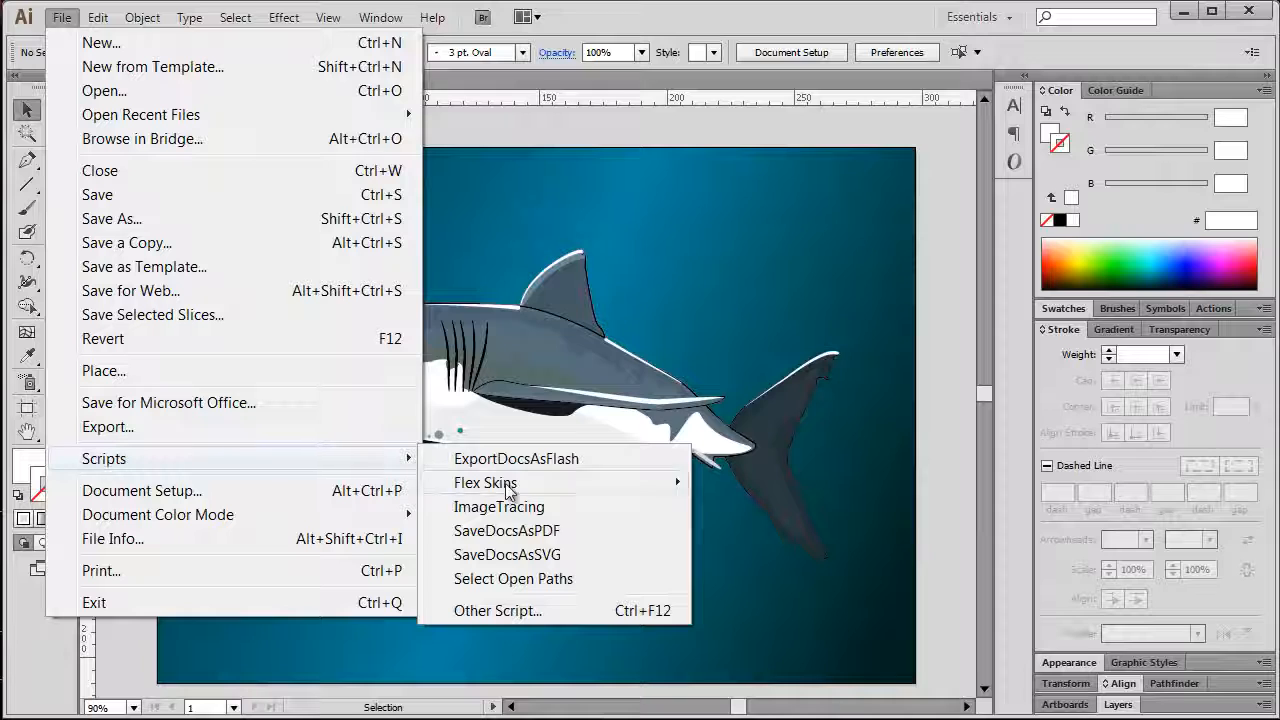
pyautogui.click(505, 579)
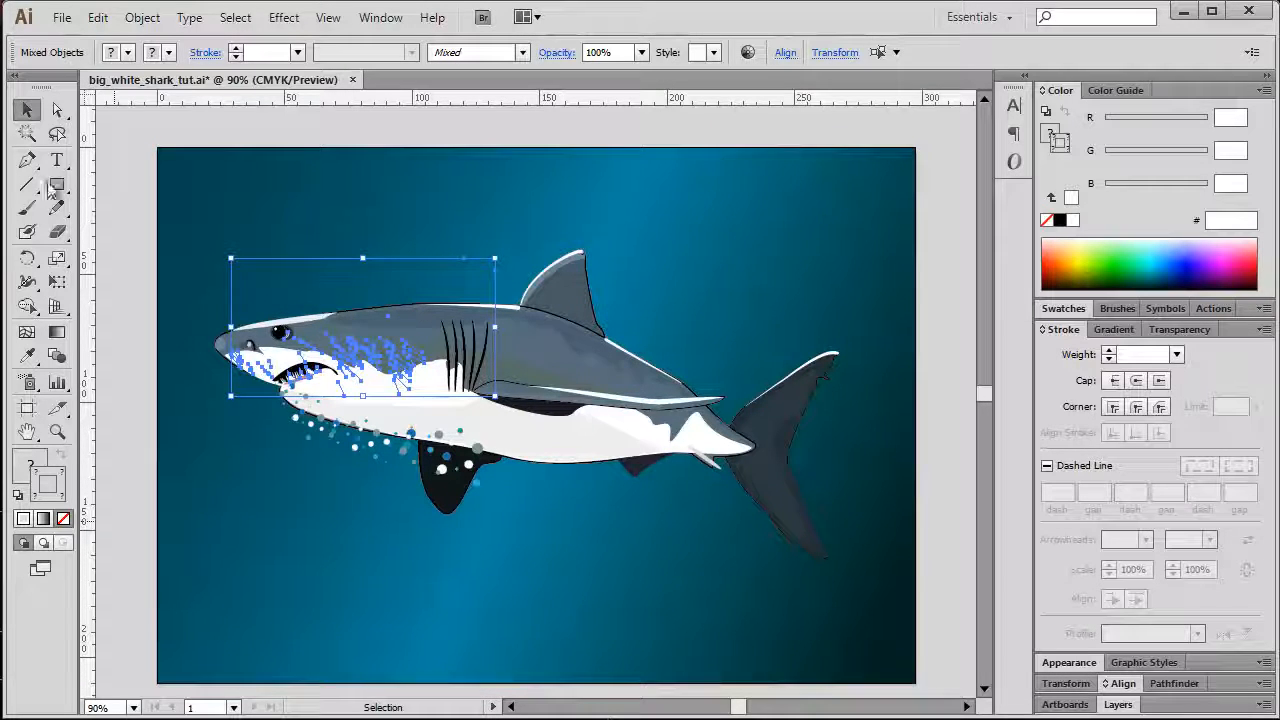
# Step: Select the open white teeth path in the shark's mouth and isolate it for editing
pyautogui.click(58, 432)
pyautogui.moveTo(178, 280); pyautogui.dragTo(530, 437)
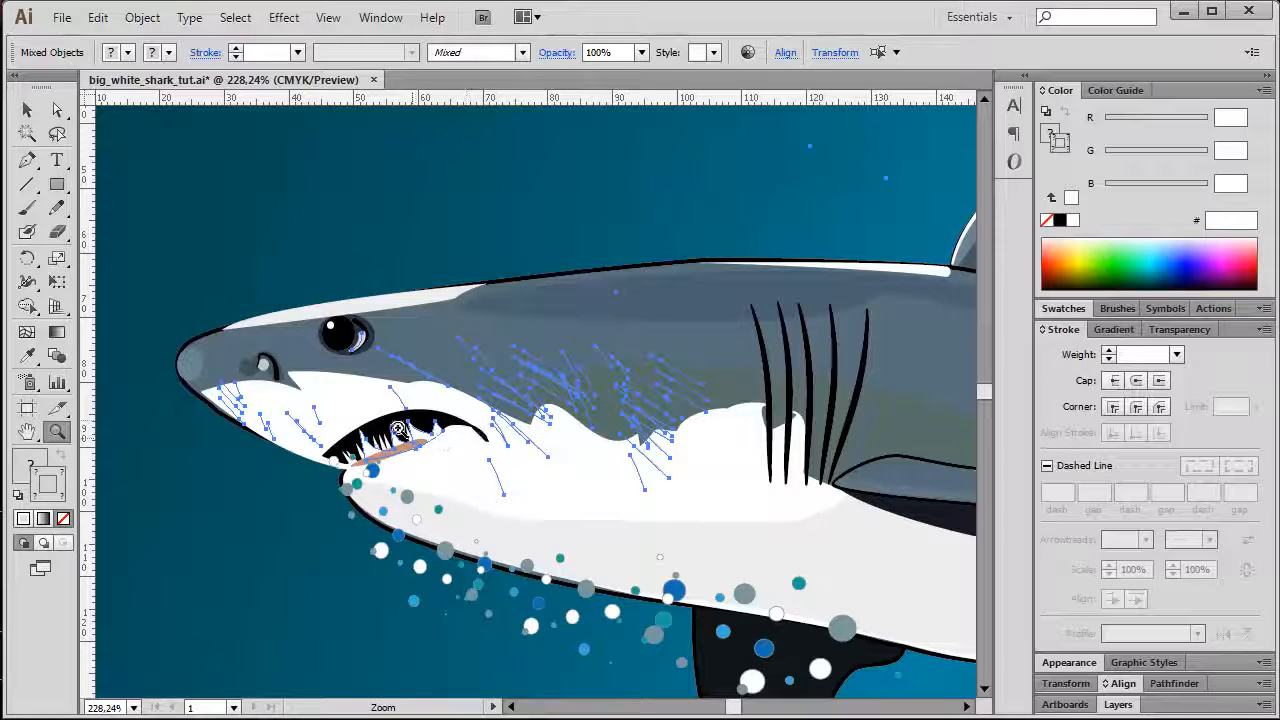
pyautogui.moveTo(340, 413); pyautogui.dragTo(480, 490)
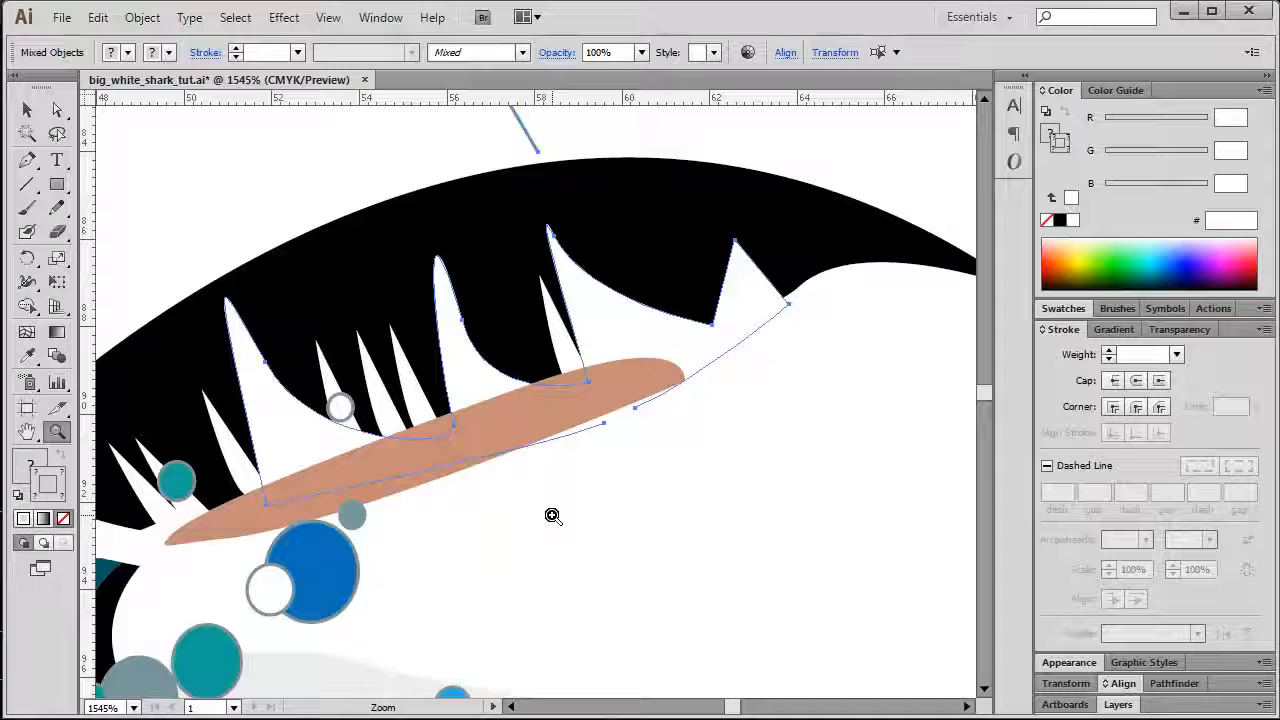
pyautogui.click(27, 109)
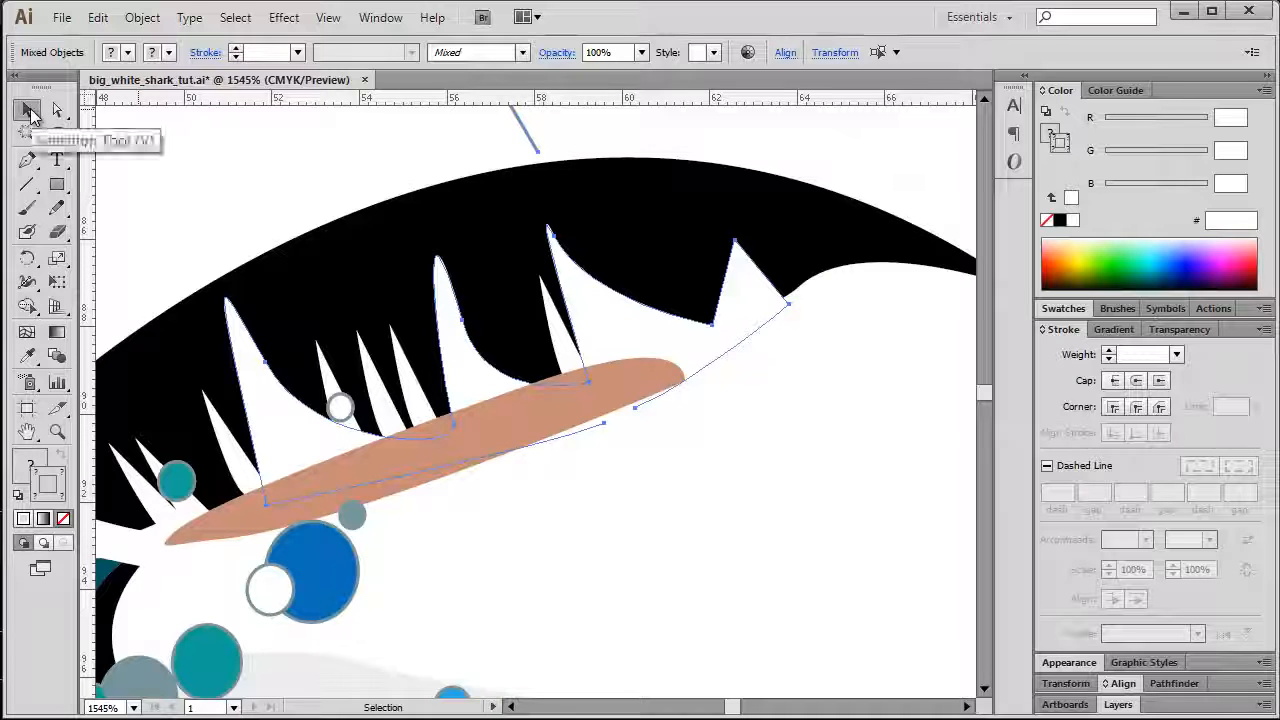
pyautogui.click(731, 508)
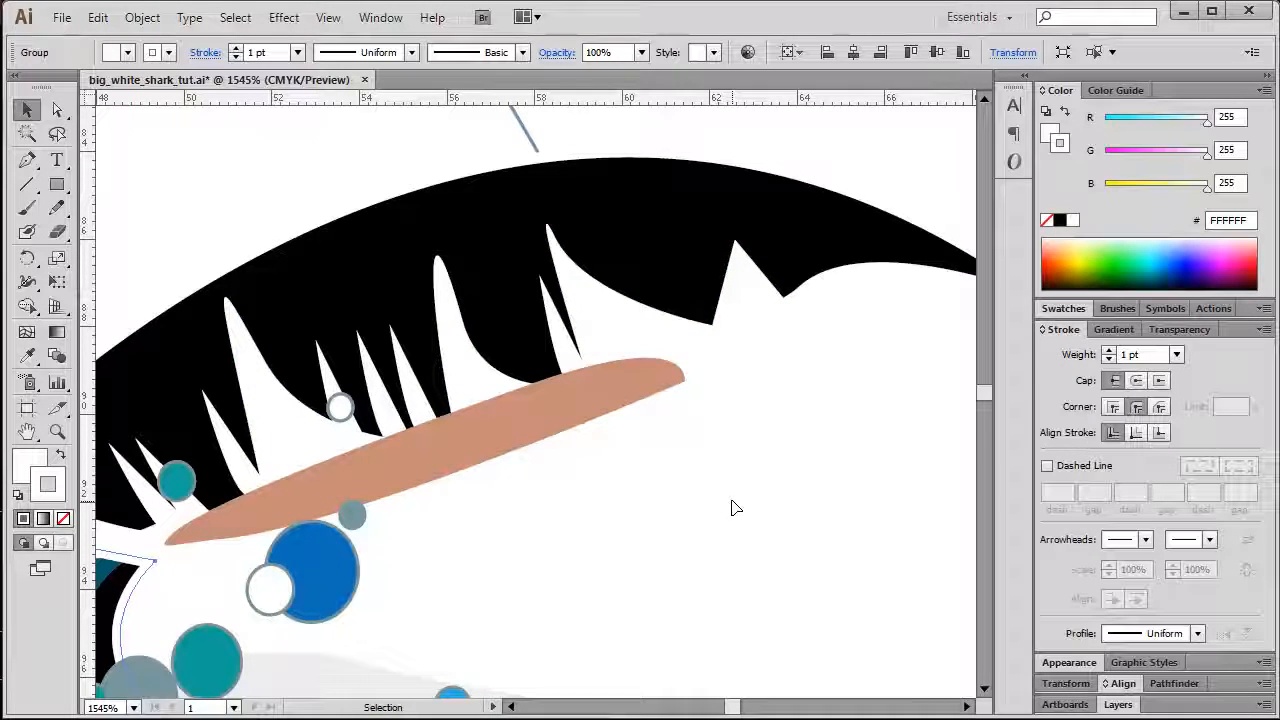
pyautogui.click(680, 360)
pyautogui.click(657, 340)
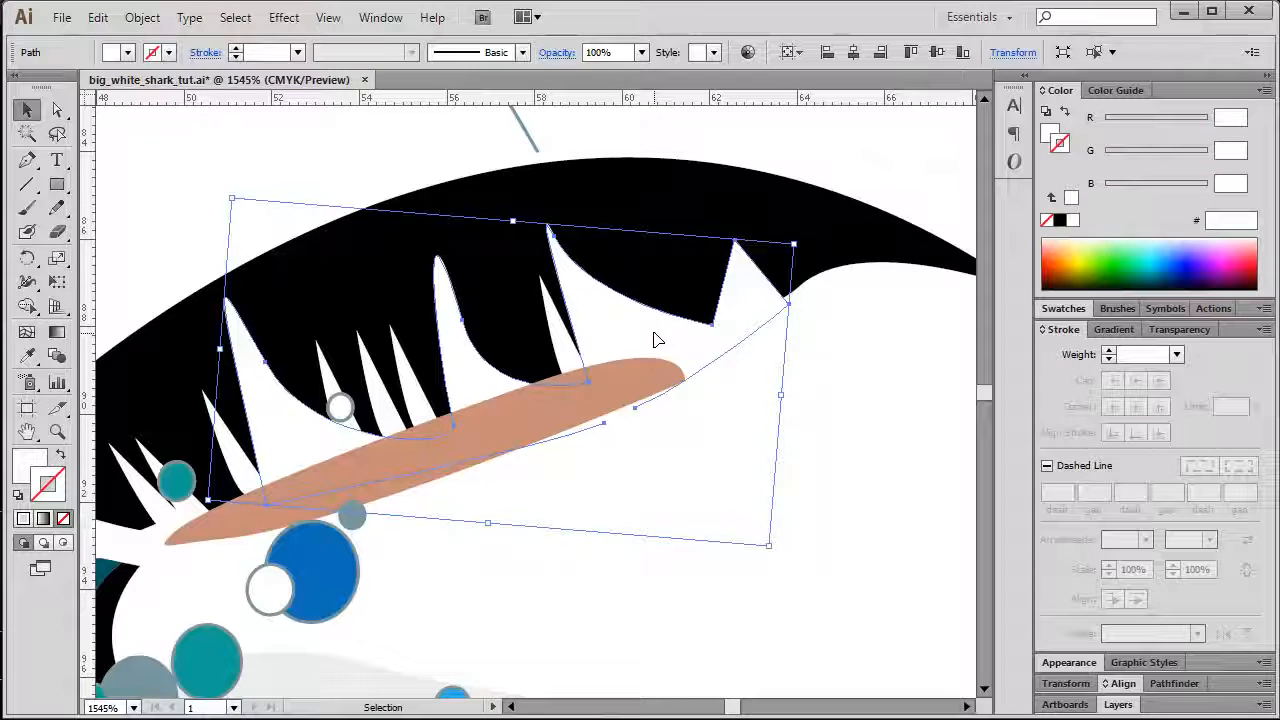
pyautogui.click(1061, 53)
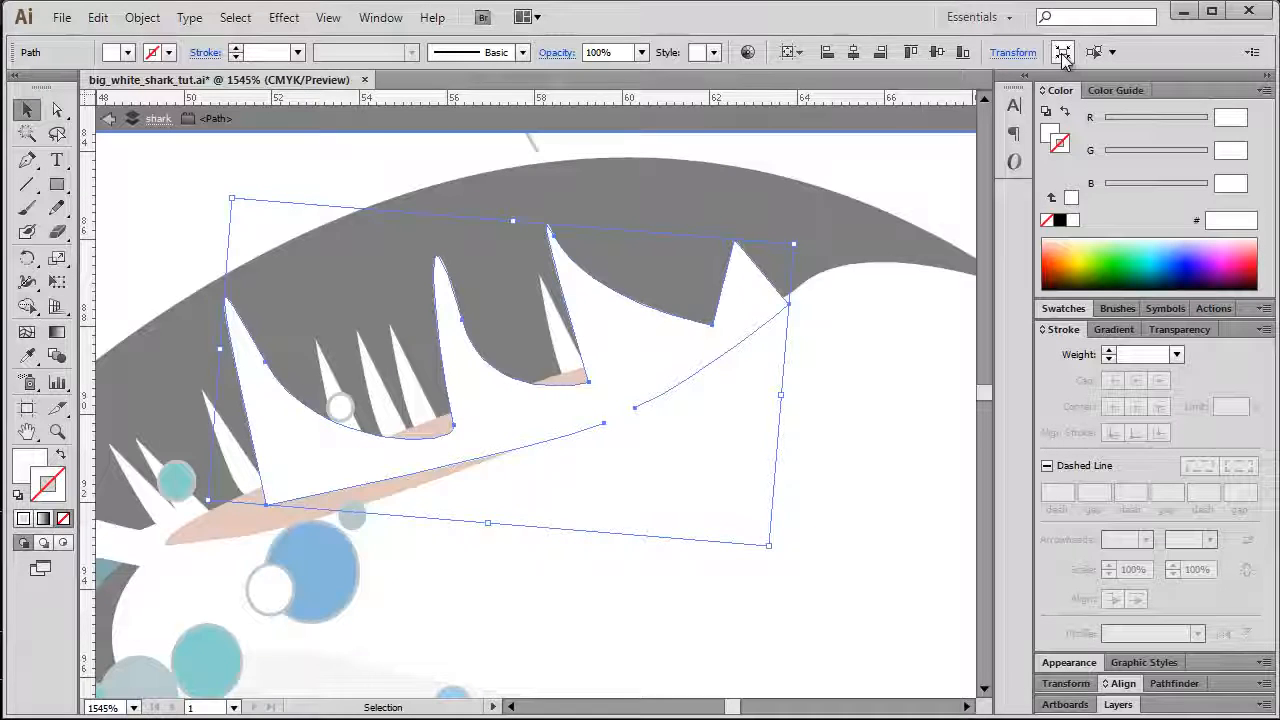
# Step: Join the two open endpoints on the lower edge of the isolated teeth path
pyautogui.click(868, 396)
pyautogui.click(57, 112)
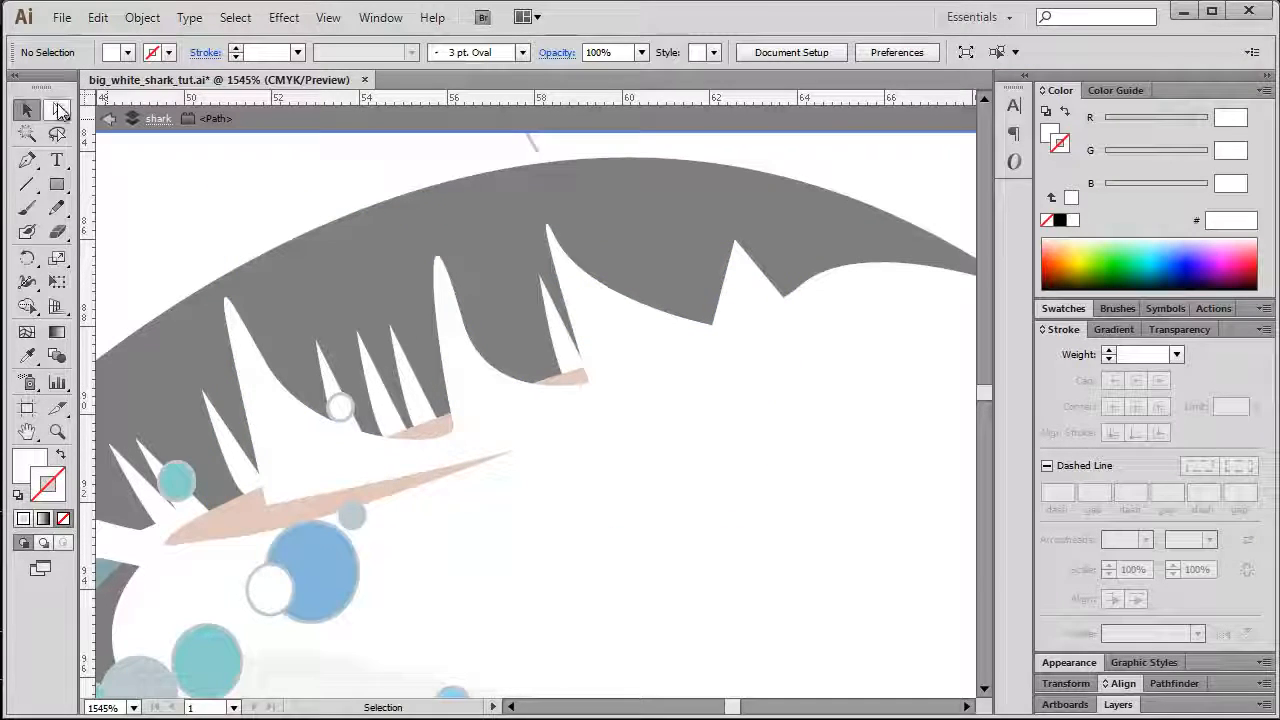
pyautogui.click(605, 427)
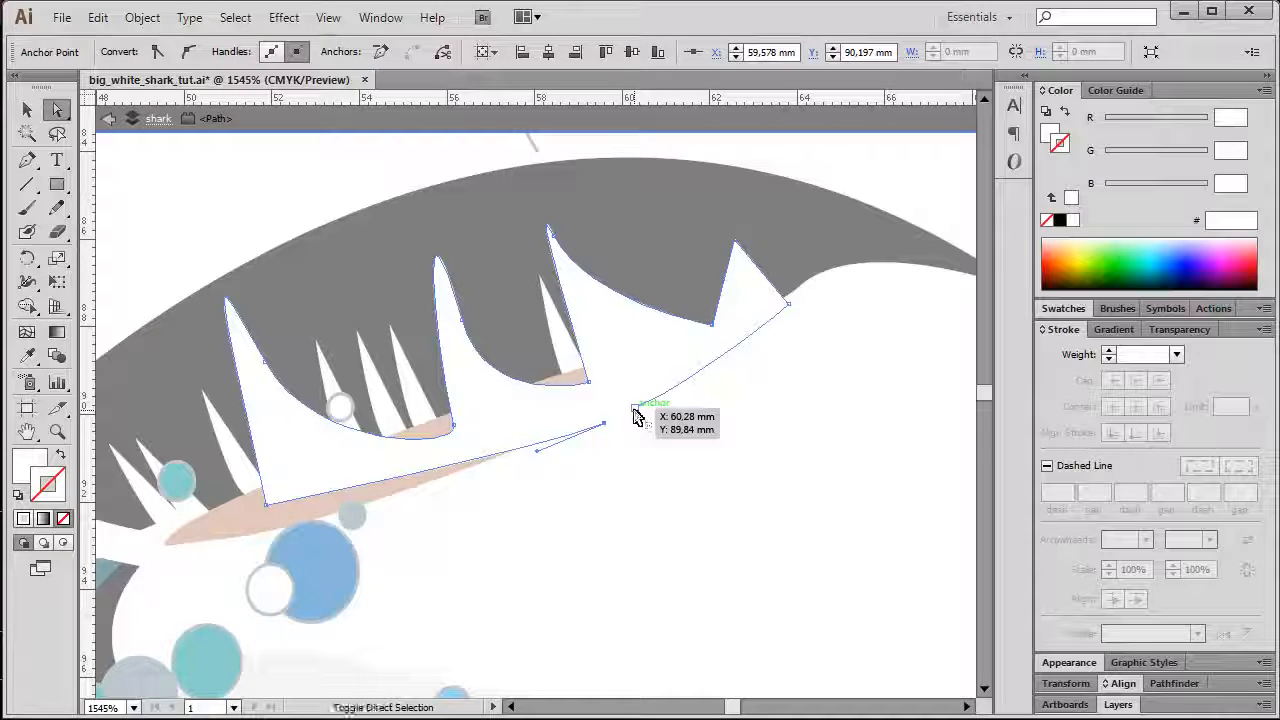
pyautogui.keyDown('shift'); pyautogui.click(634, 409); pyautogui.keyUp('shift')
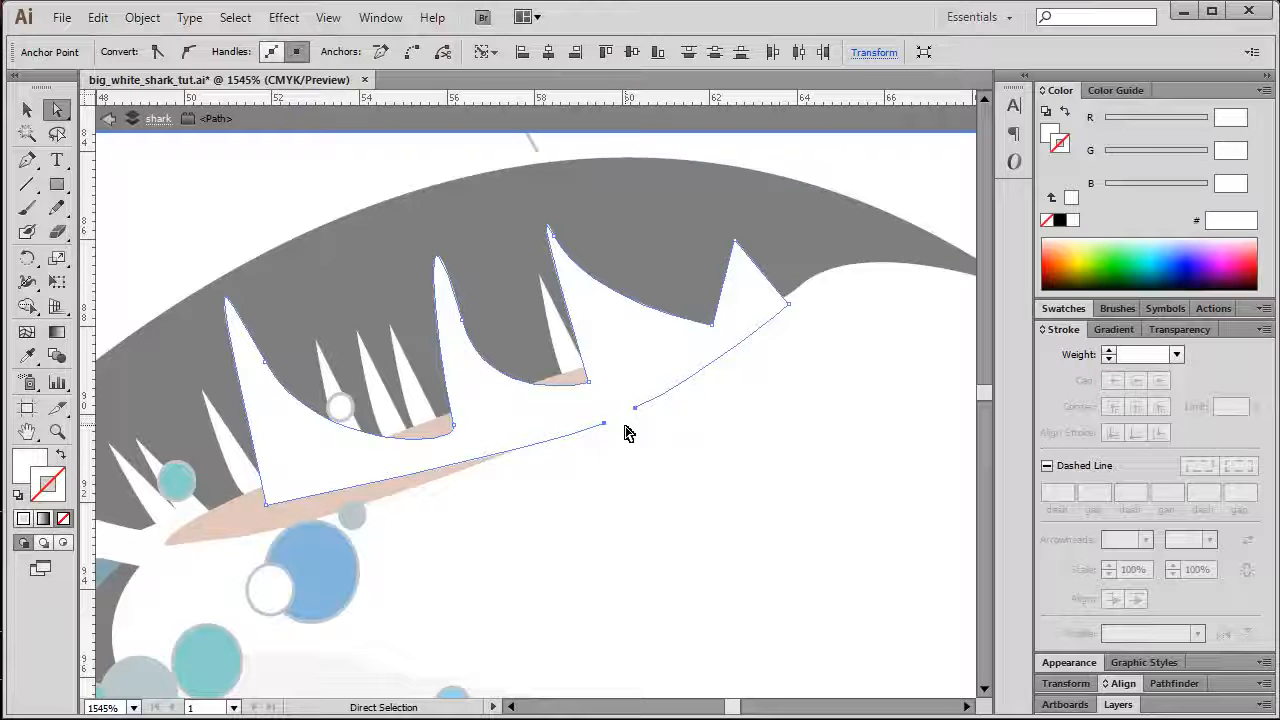
pyautogui.click(143, 20)
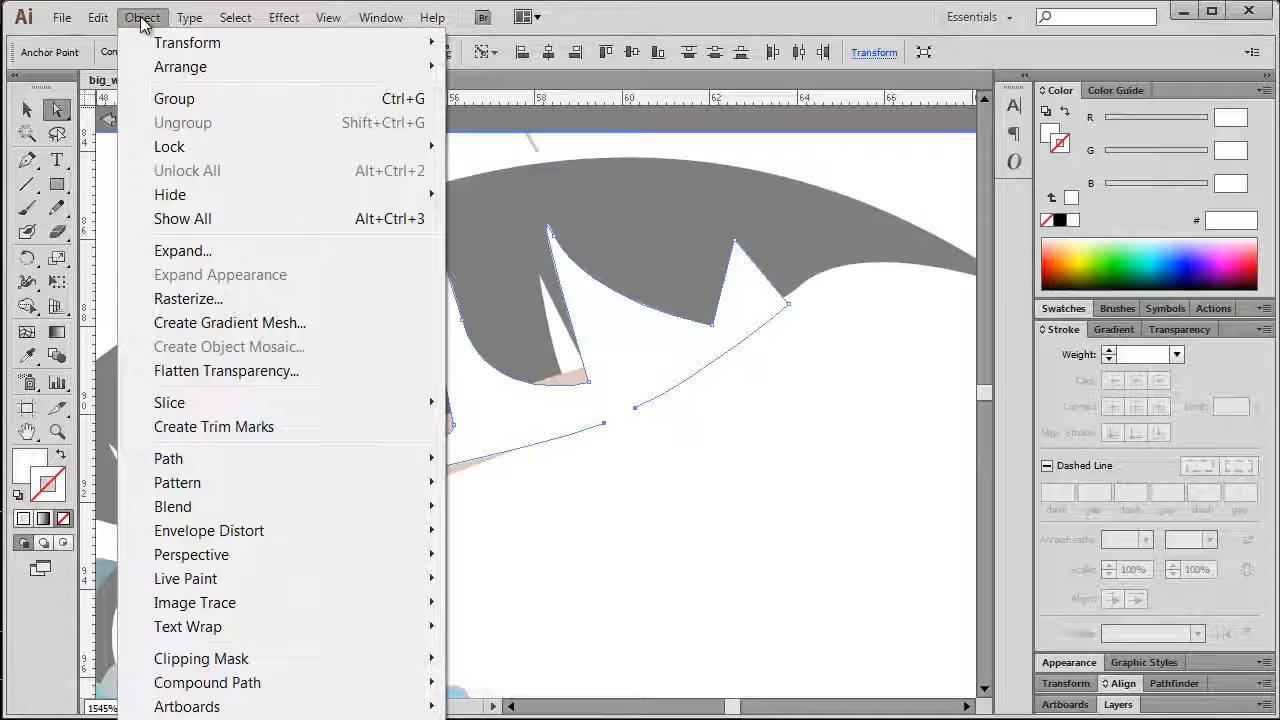
pyautogui.moveTo(209, 466)
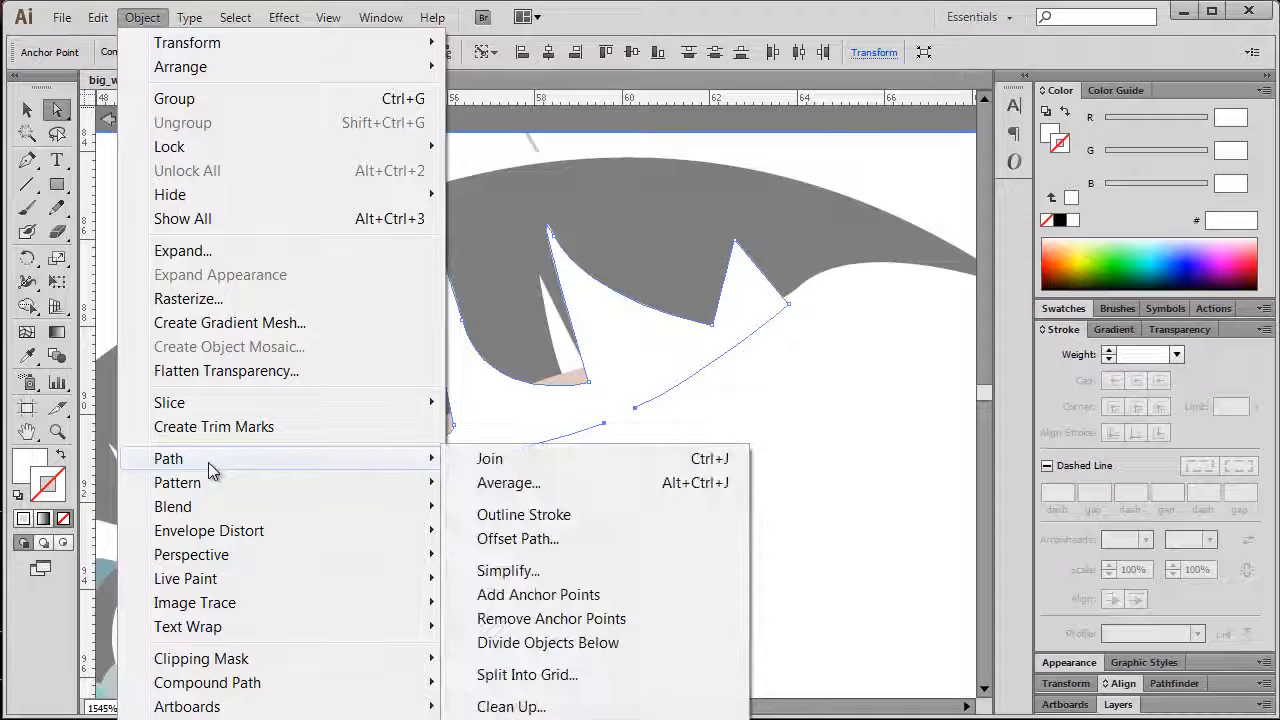
pyautogui.click(529, 467)
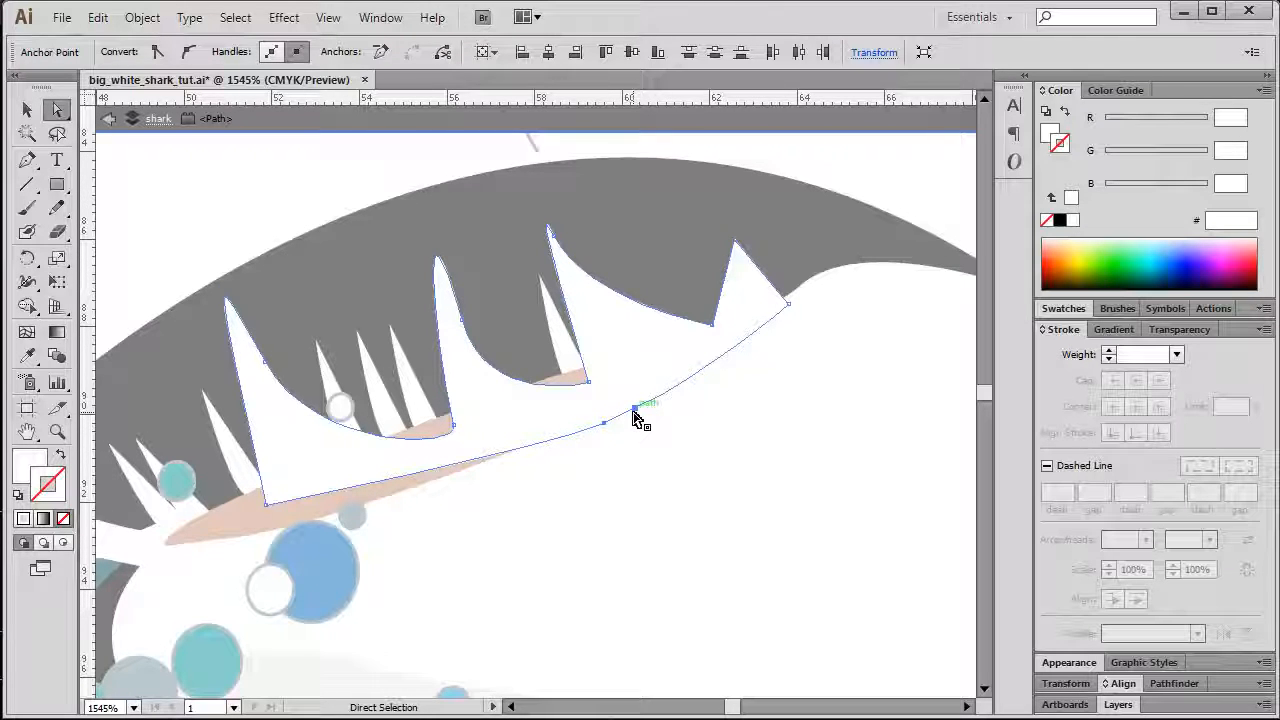
# Step: Tear off the Pen tool group as a floating palette and delete the upper of the two joined anchor points
pyautogui.click(34, 170)
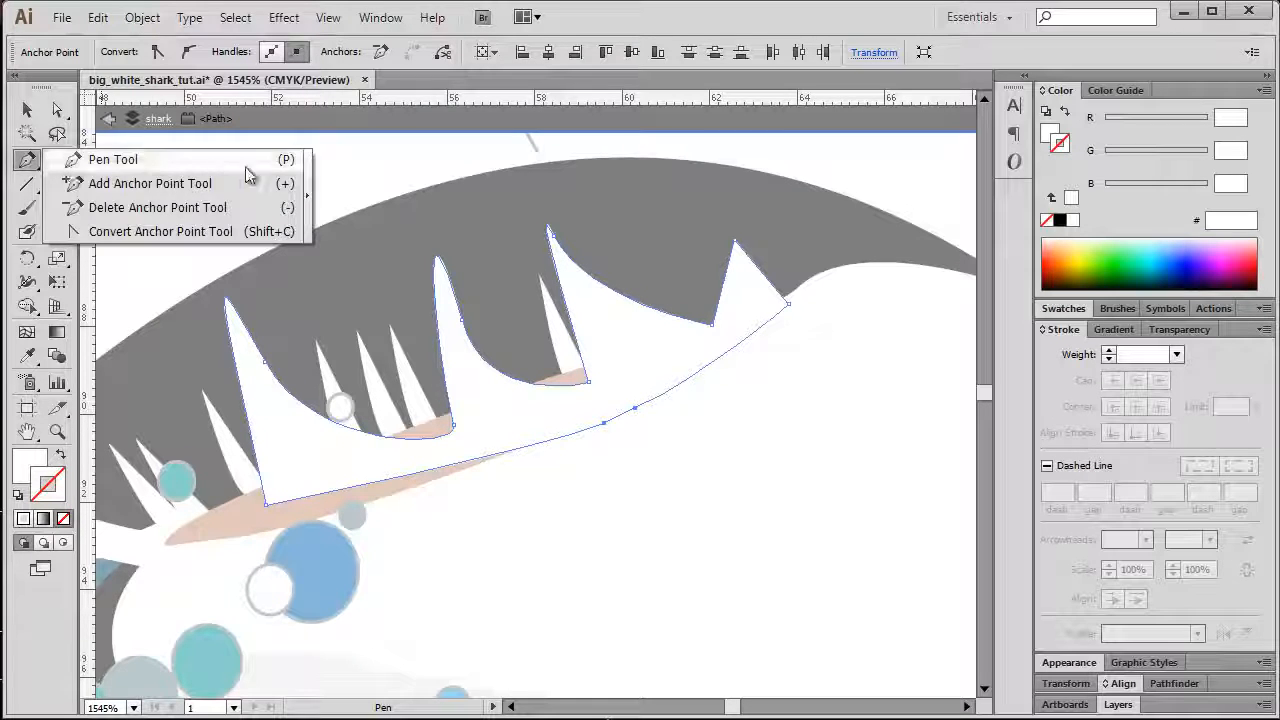
pyautogui.click(306, 195)
pyautogui.moveTo(63, 183); pyautogui.dragTo(180, 176)
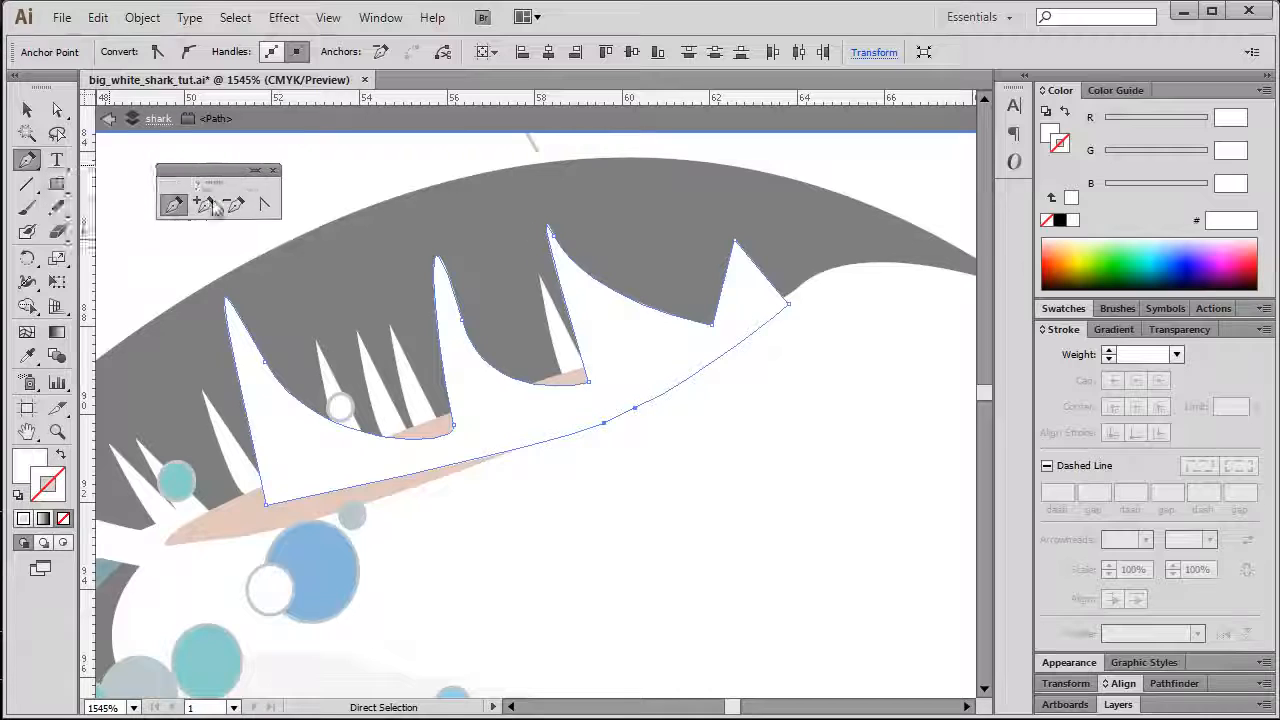
pyautogui.click(235, 205)
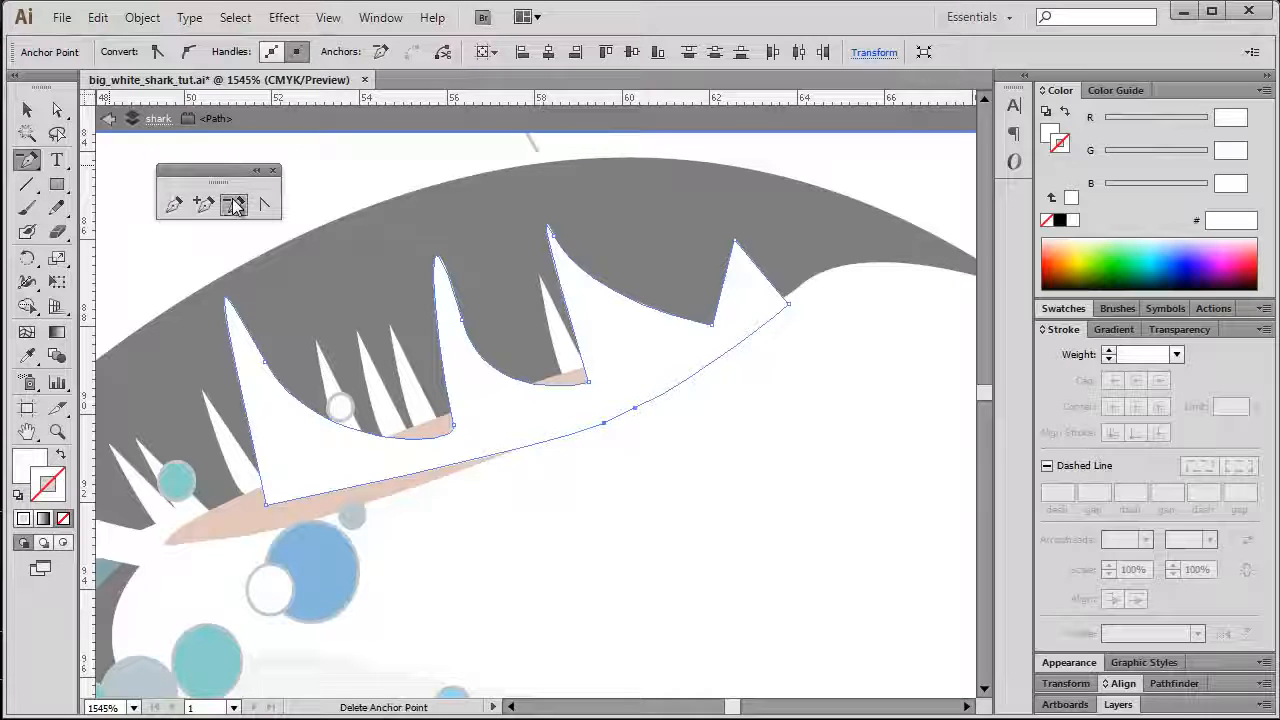
pyautogui.click(634, 408)
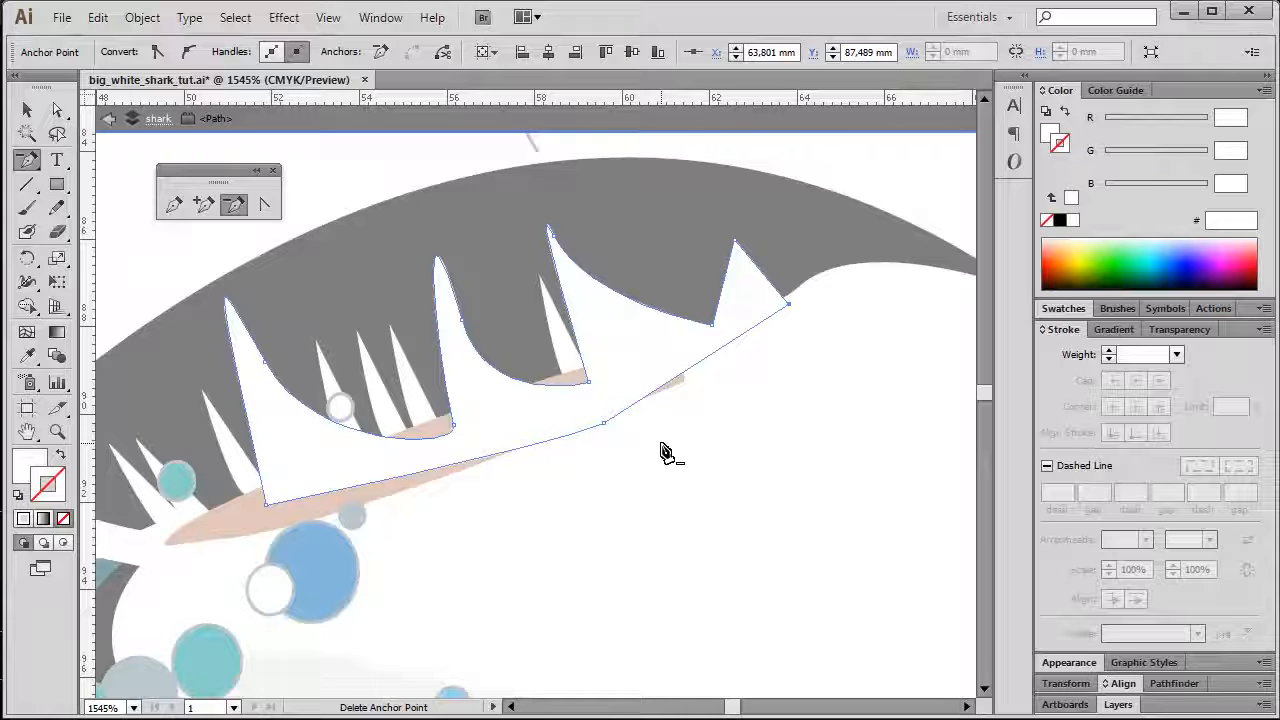
# Step: Exit isolation mode completely, then select the teeth path to check its closed outline and deselect it
pyautogui.click(108, 119)
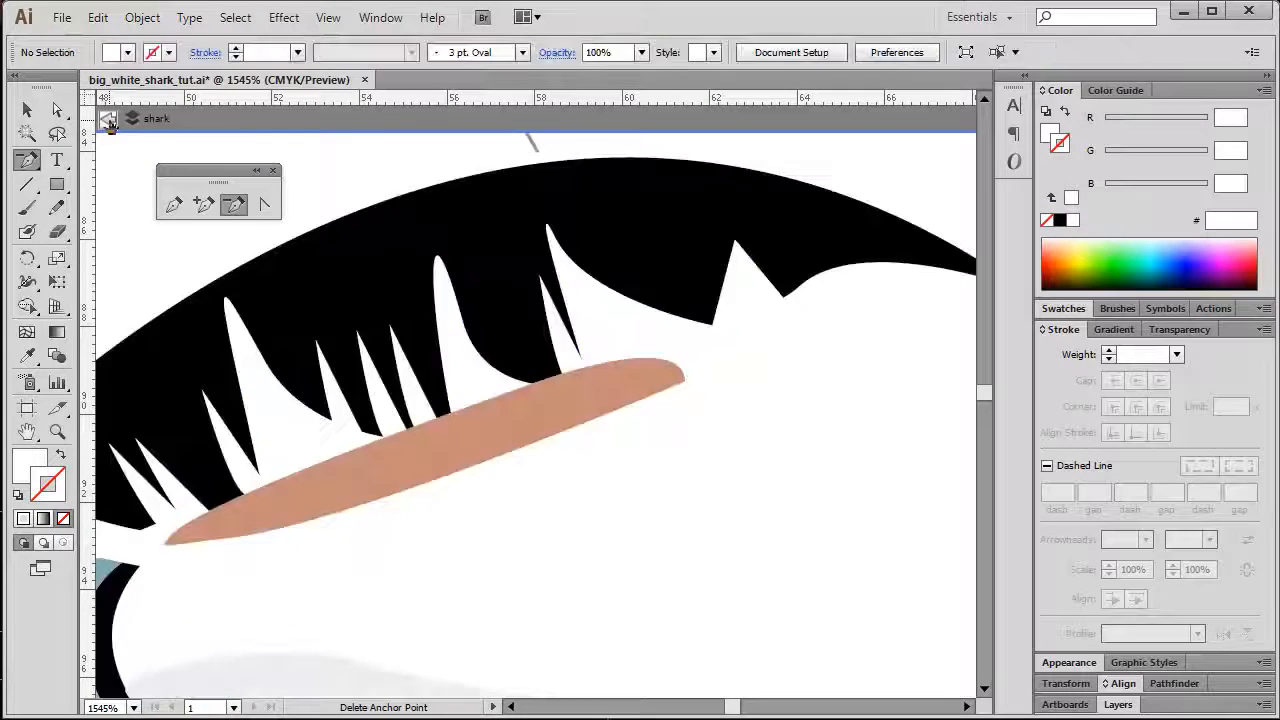
pyautogui.click(108, 119)
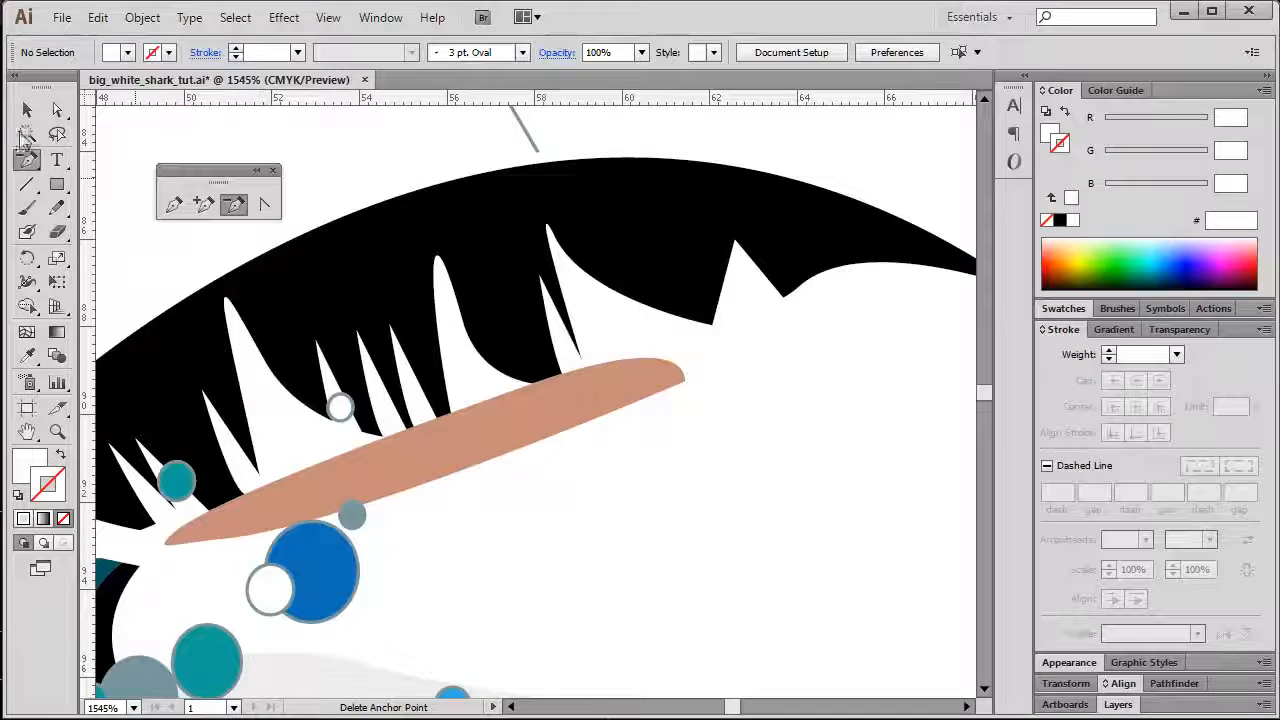
pyautogui.click(27, 110)
pyautogui.click(290, 420)
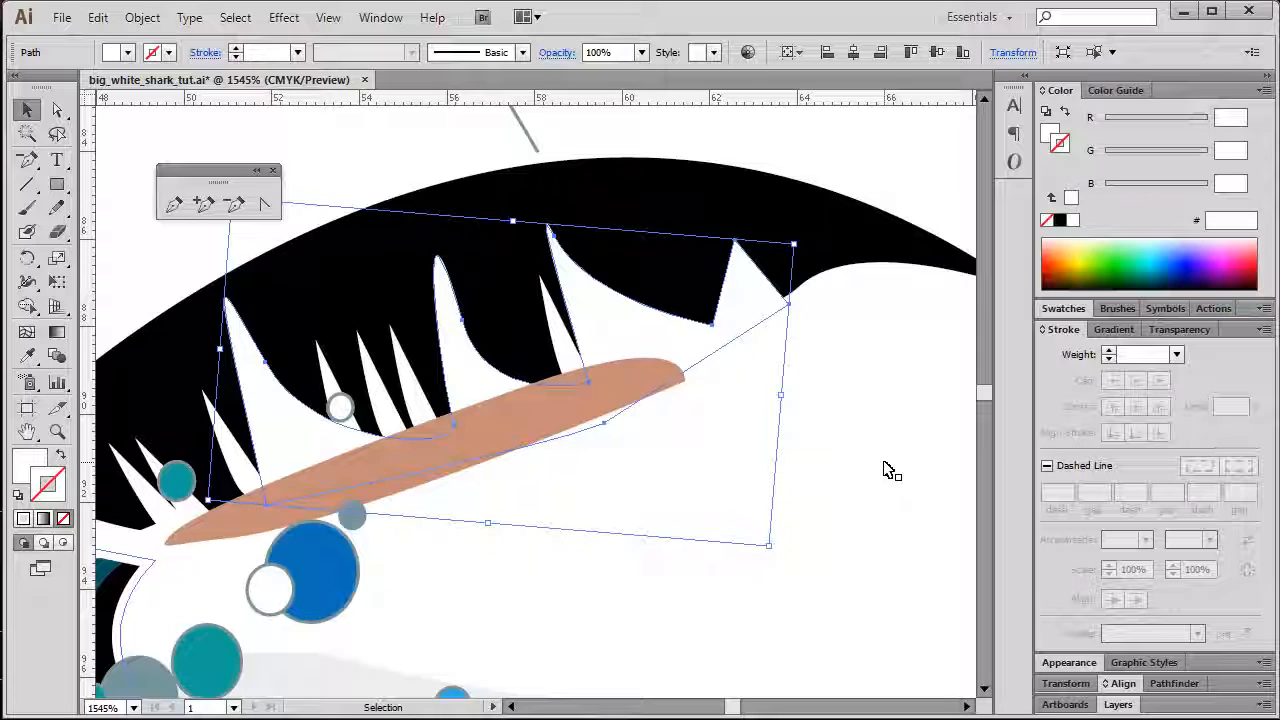
pyautogui.click(862, 476)
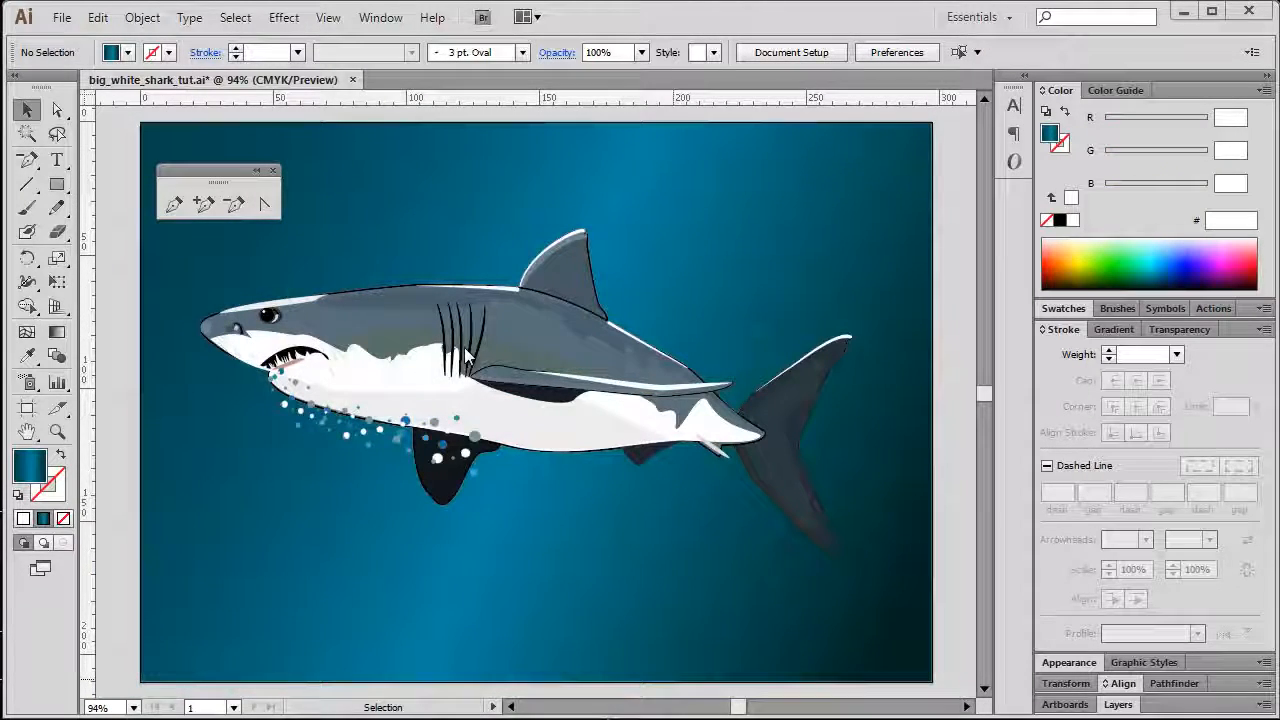
# Step: Run the Select Open Paths script again and set the fill of the selected open paths around the shark's head to None
pyautogui.click(61, 19)
pyautogui.moveTo(206, 455)
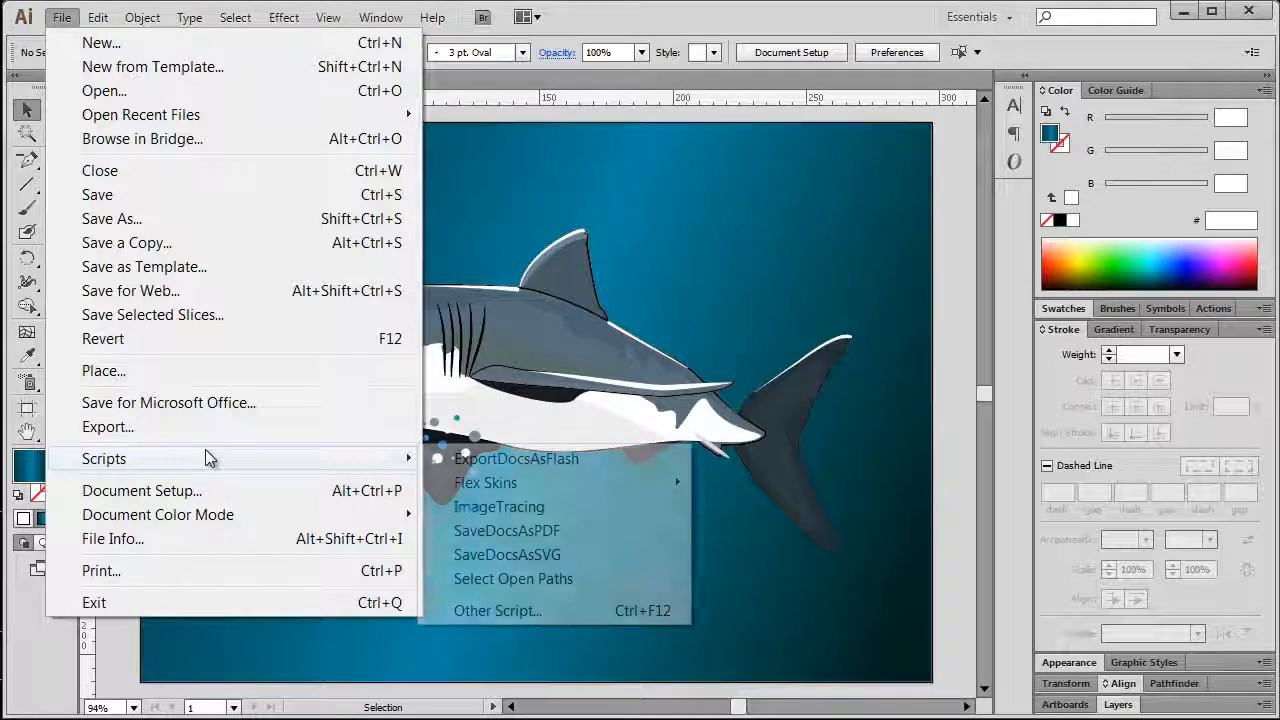
pyautogui.click(525, 577)
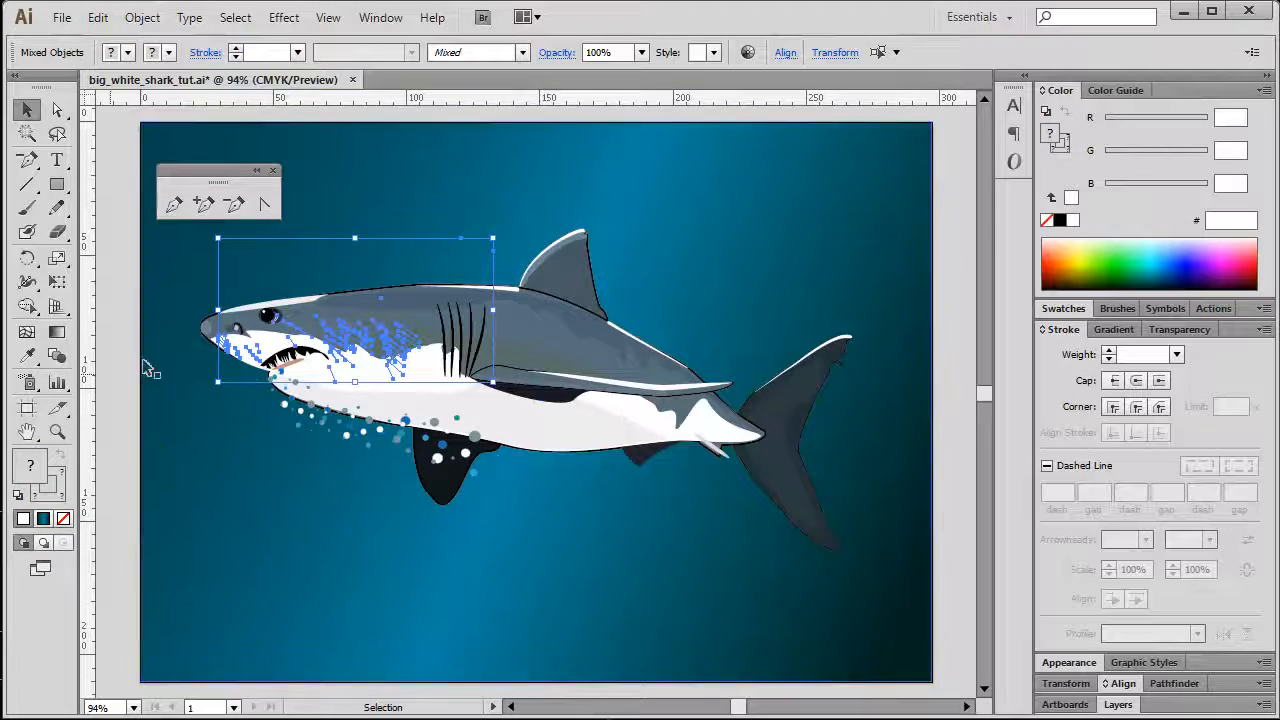
pyautogui.click(57, 431)
pyautogui.moveTo(195, 283); pyautogui.dragTo(457, 430)
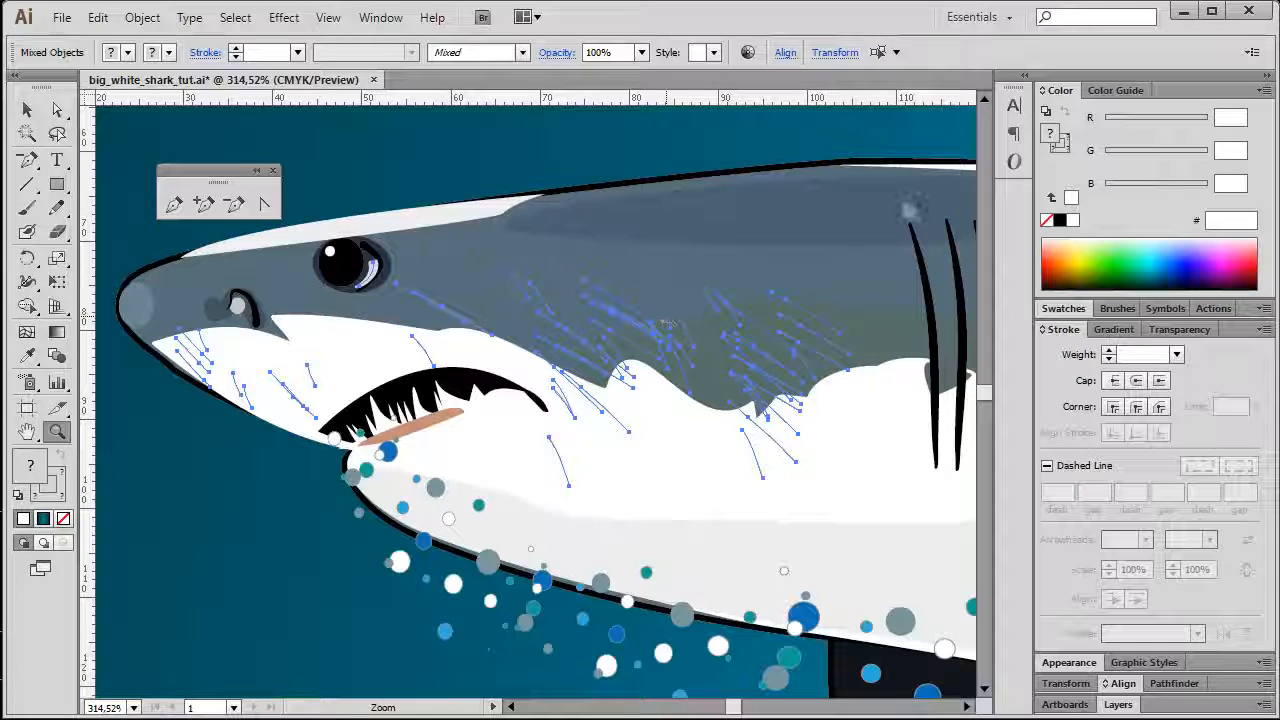
pyautogui.click(1046, 221)
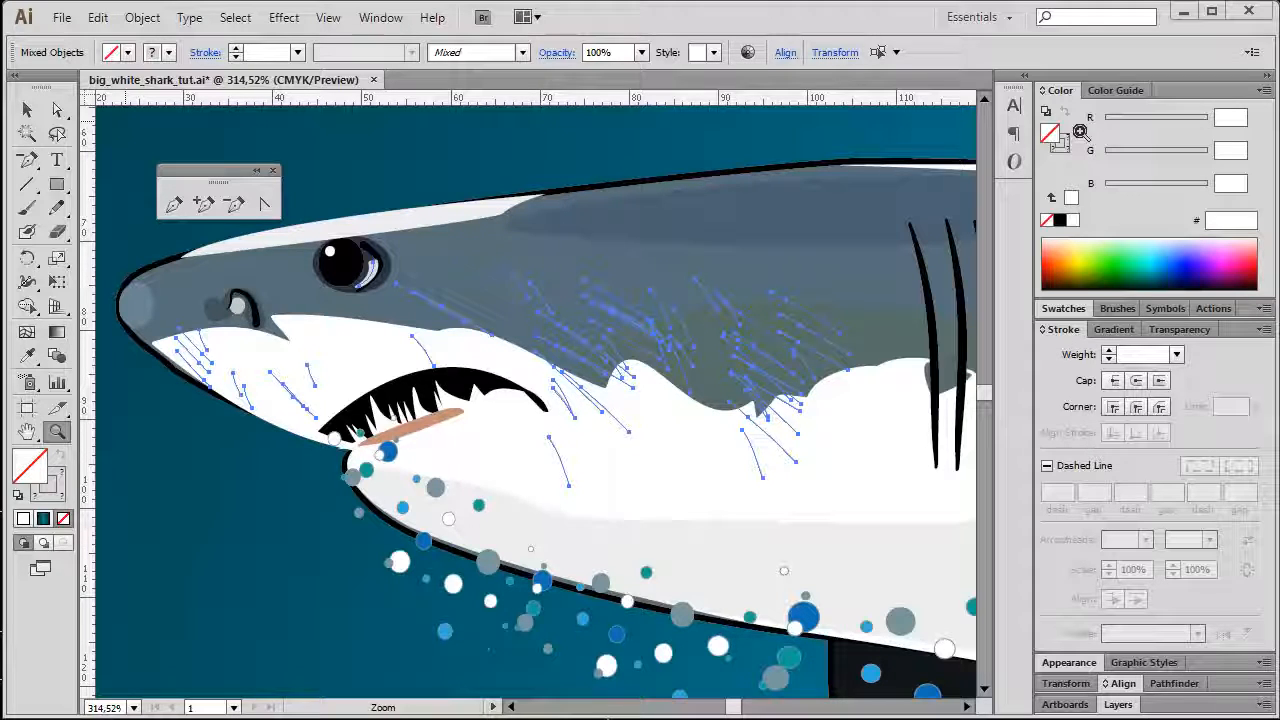
# Step: Clear the selection of open paths, then select all brush-stroke objects in the artwork
pyautogui.click(27, 108)
pyautogui.click(241, 583)
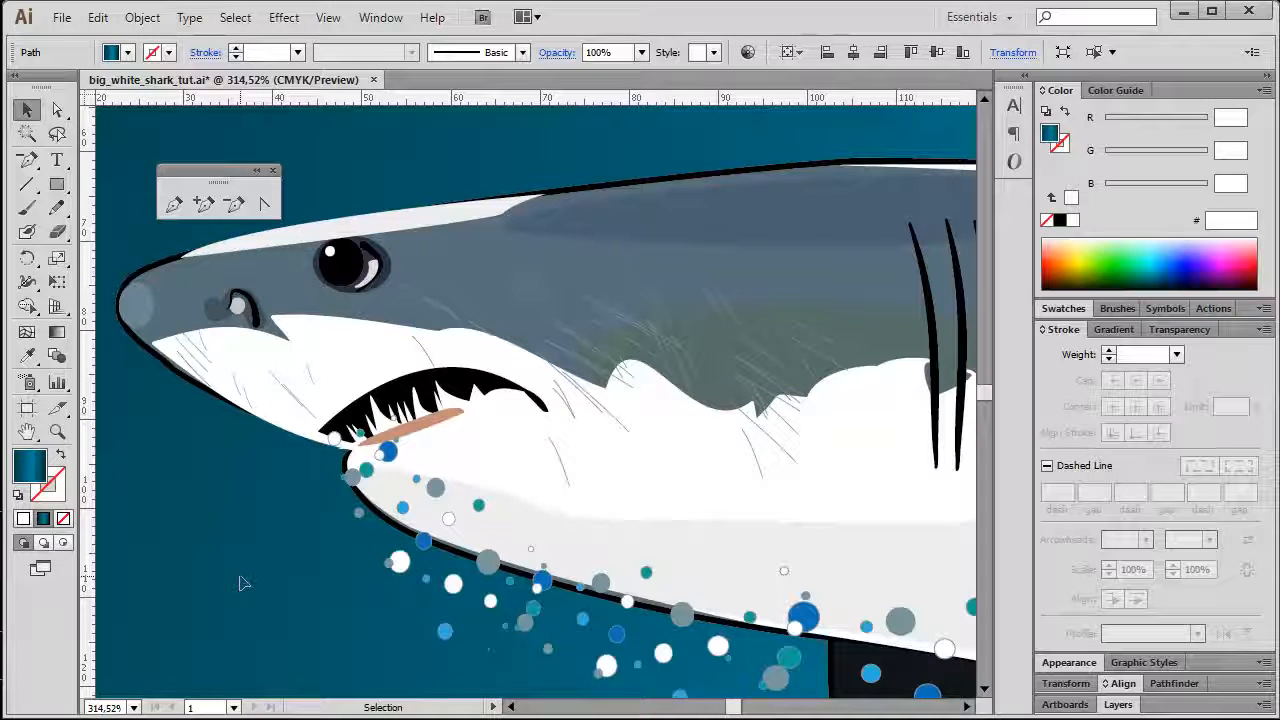
pyautogui.click(235, 18)
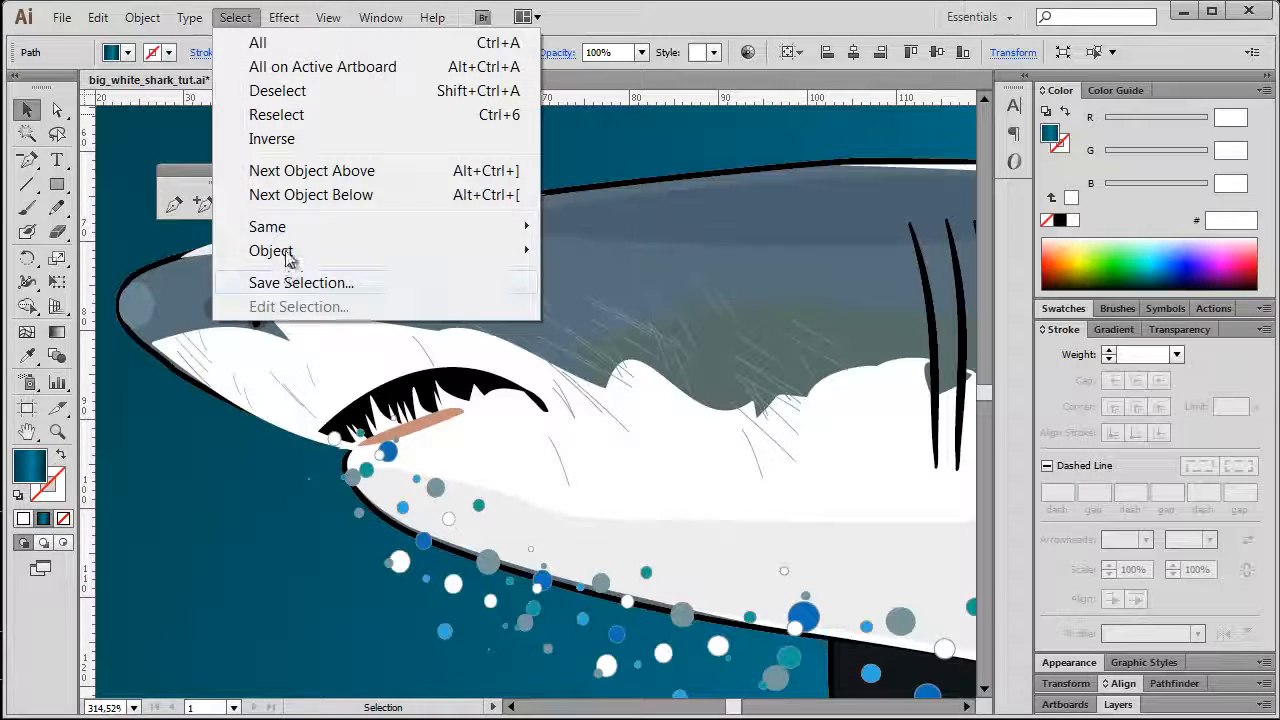
pyautogui.moveTo(287, 257)
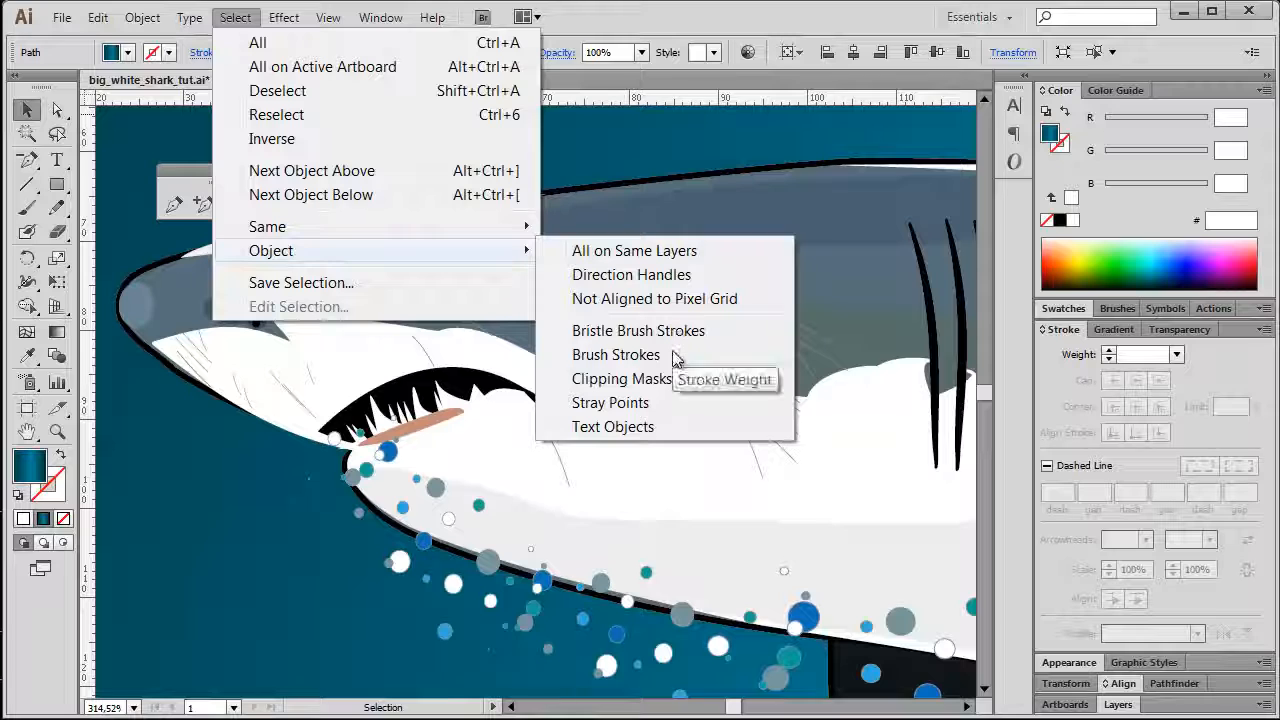
pyautogui.click(674, 356)
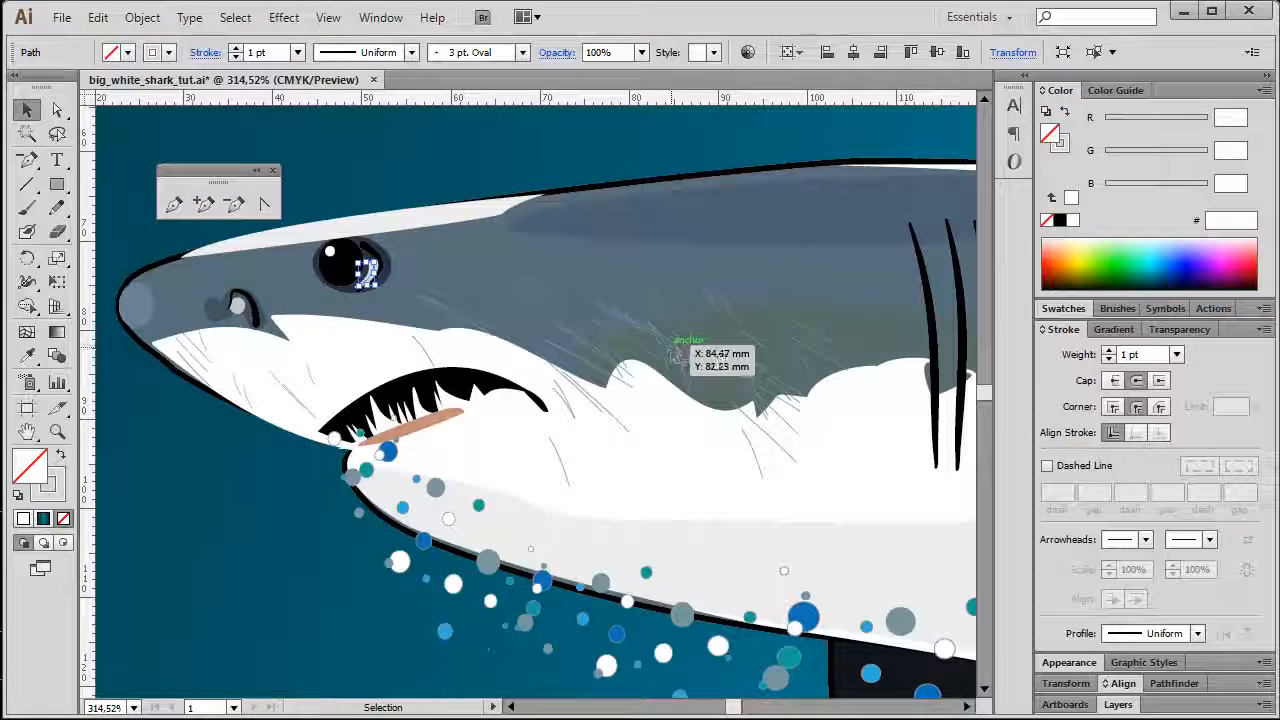
pyautogui.hotkey('ctrl', 'shift', 'a')
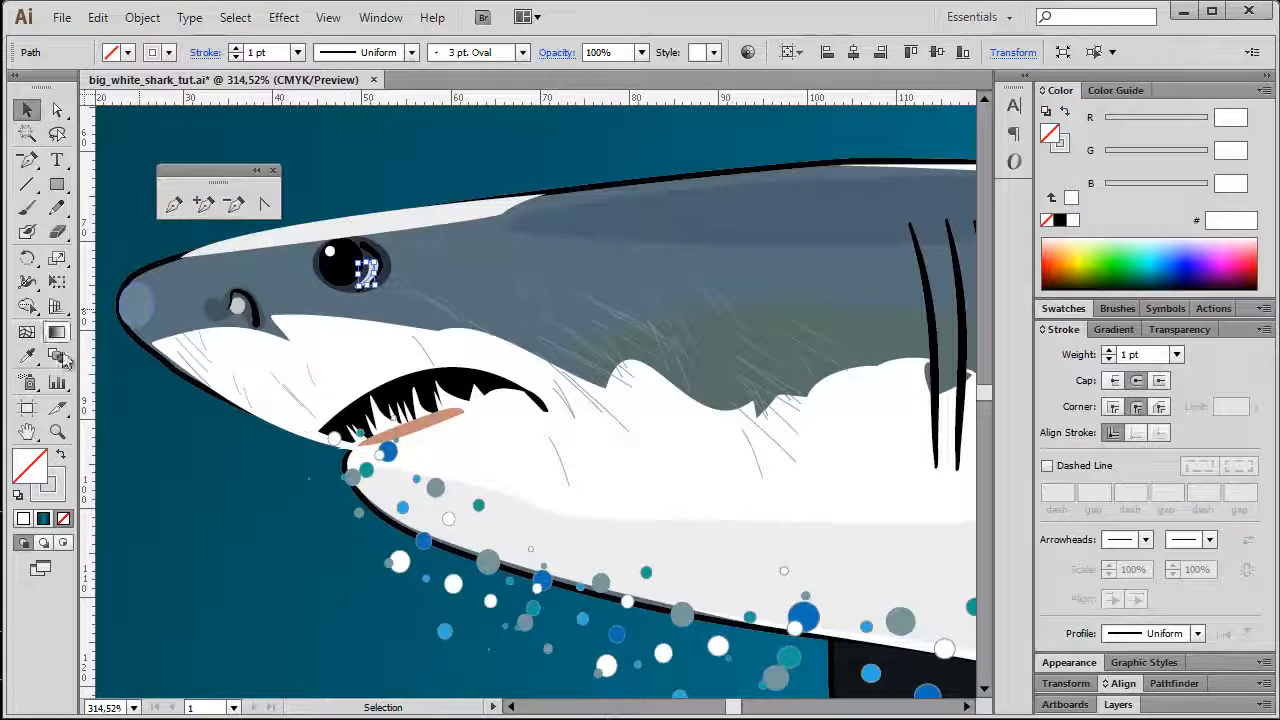
# Step: Show the appearance attributes of the light highlight path in the shark's eye and set its top fill to None
pyautogui.click(57, 431)
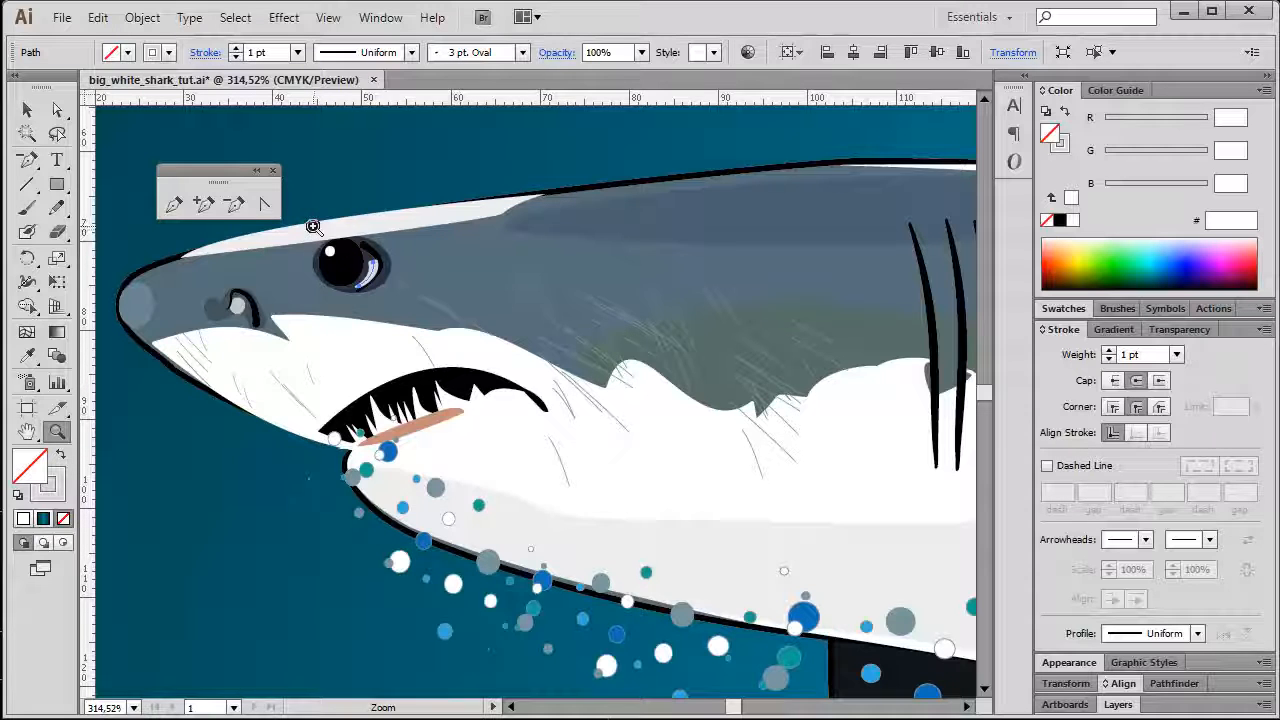
pyautogui.moveTo(309, 223); pyautogui.dragTo(418, 325)
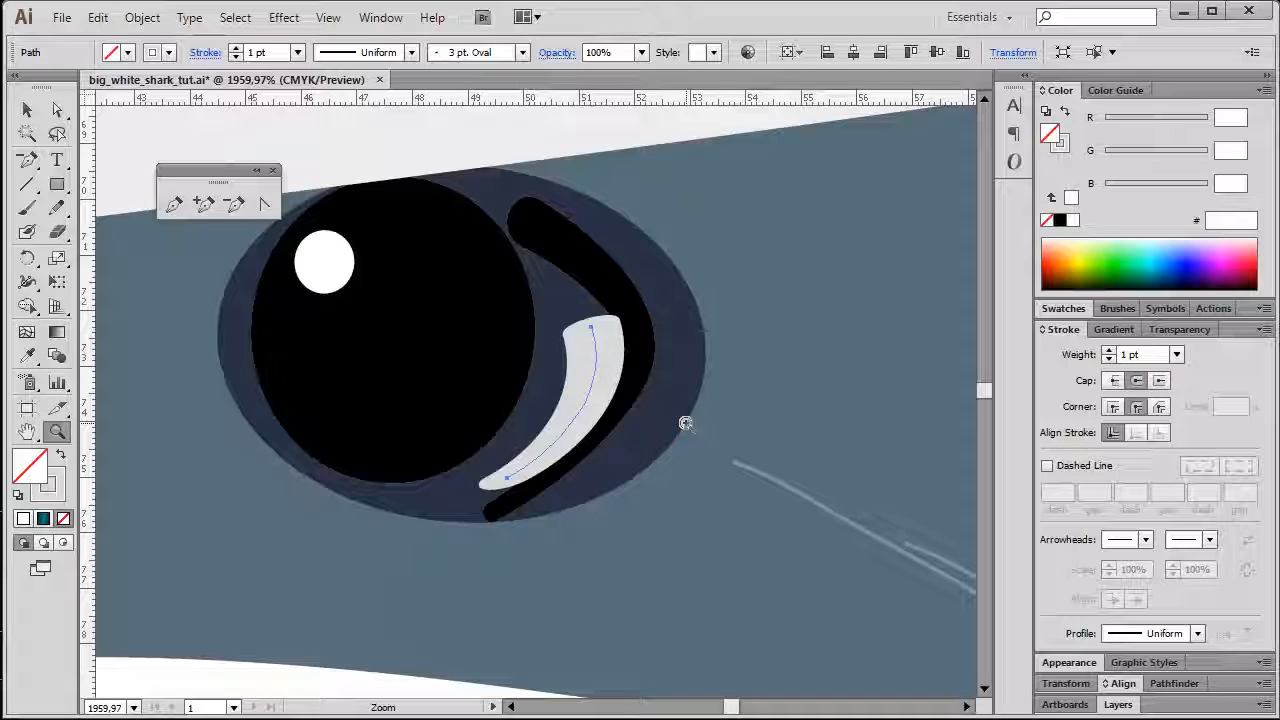
pyautogui.press('v')
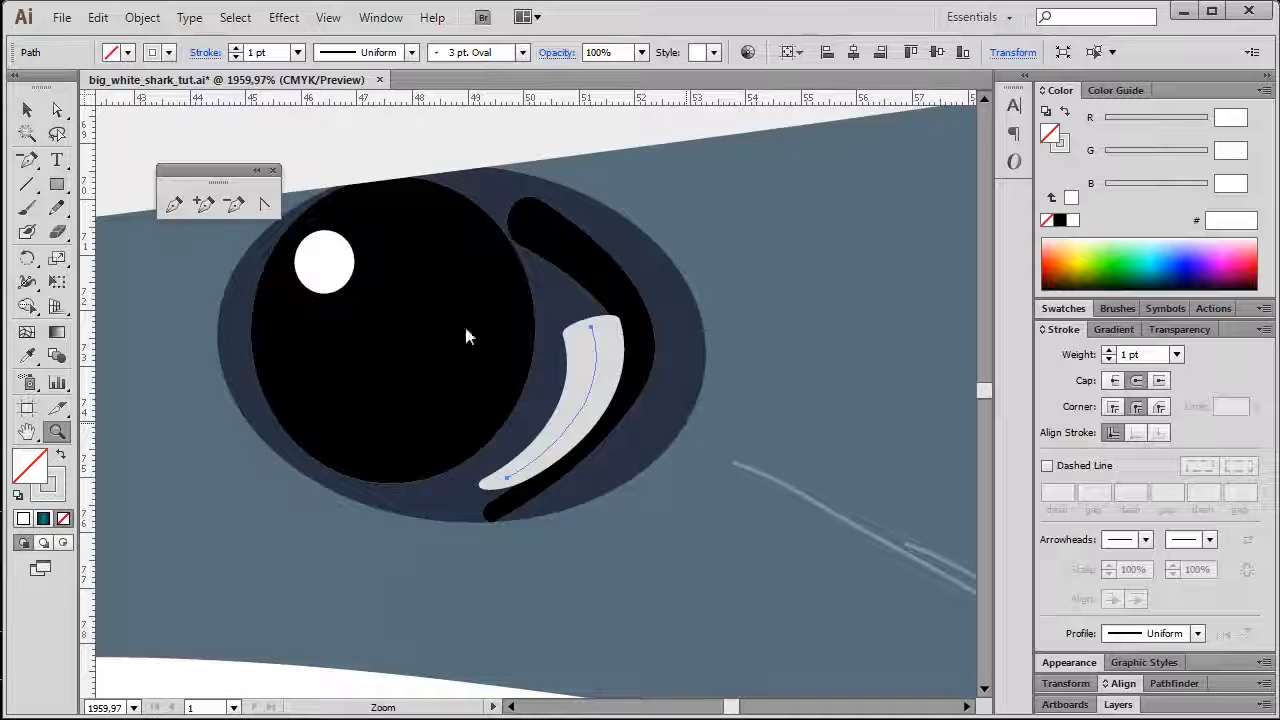
pyautogui.doubleClick(1078, 664)
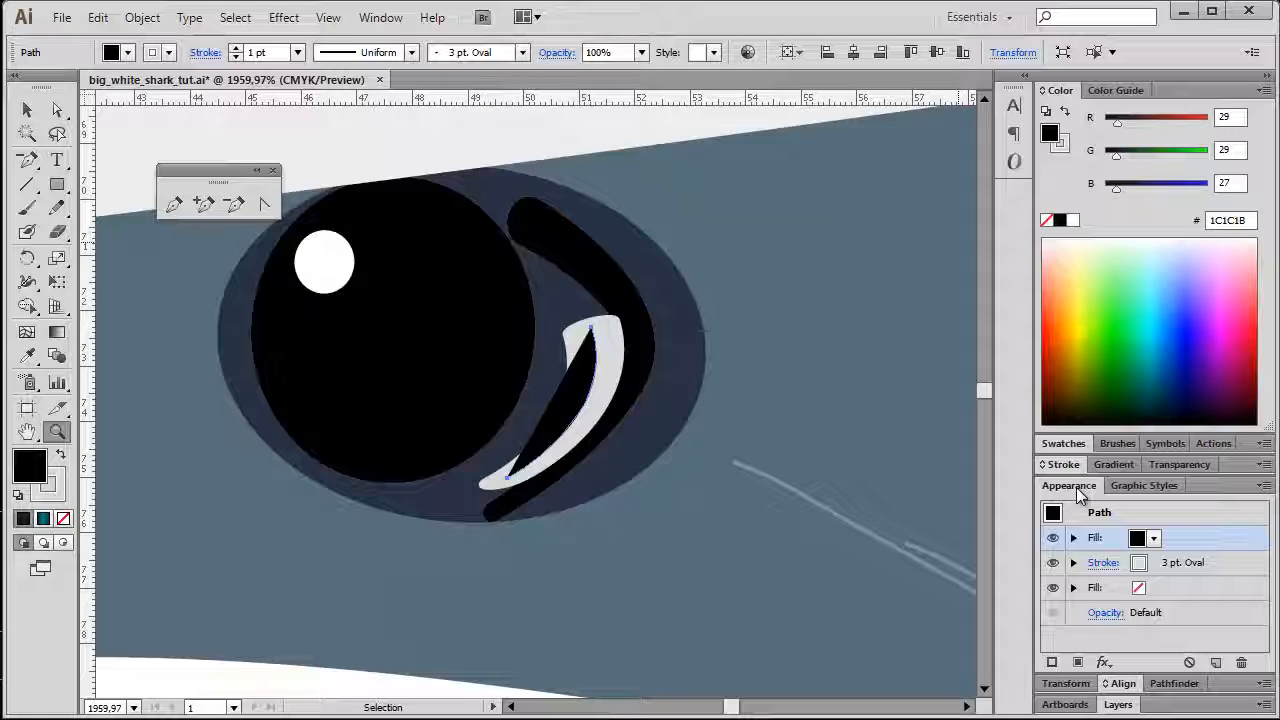
pyautogui.click(1153, 538)
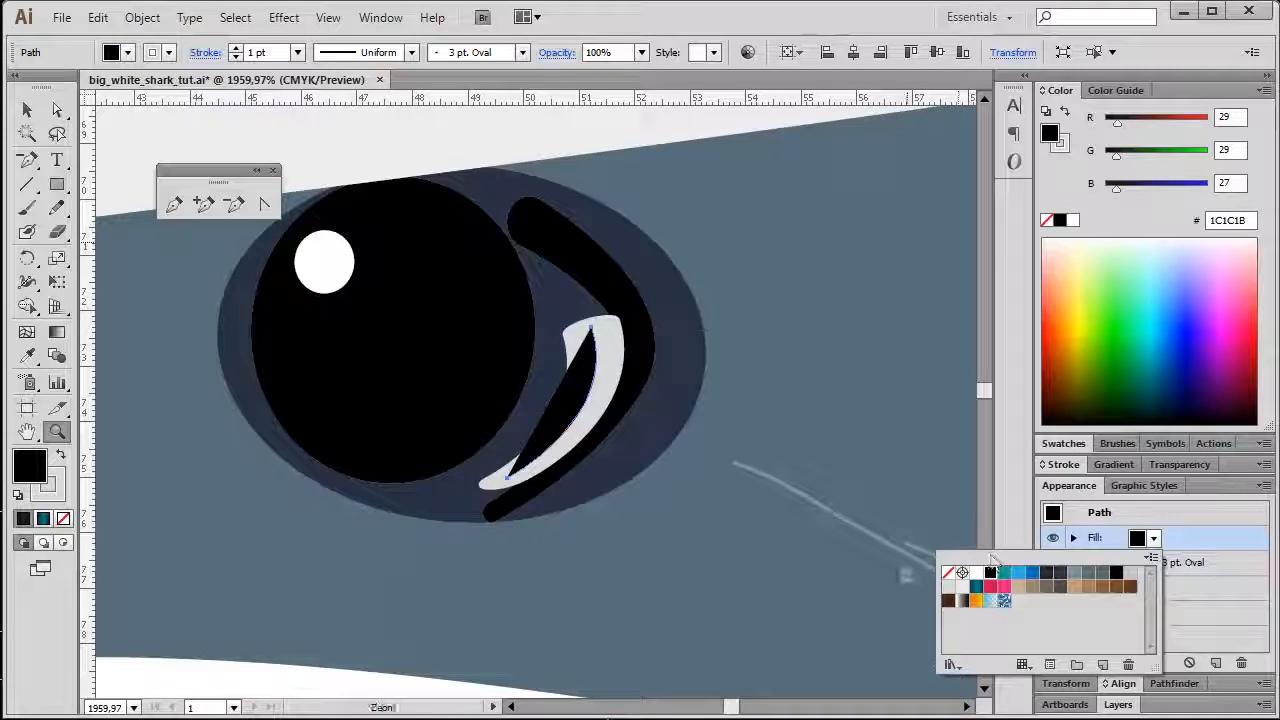
pyautogui.click(948, 572)
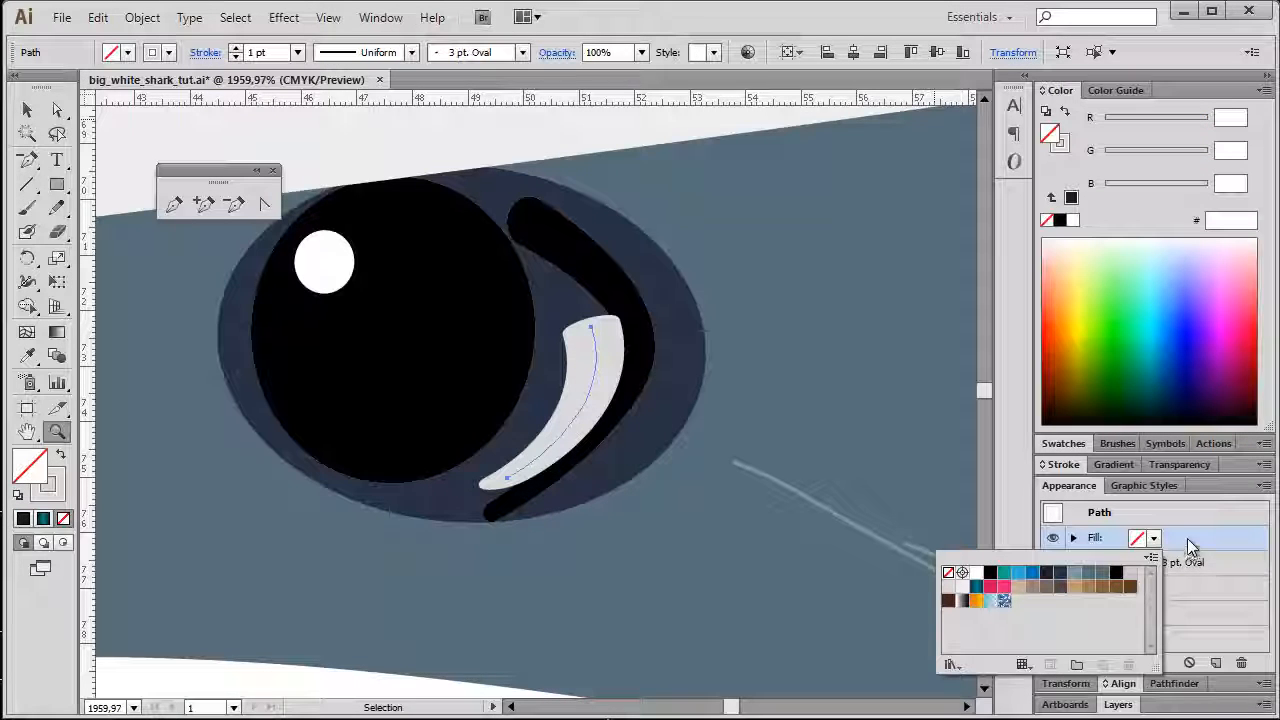
pyautogui.click(1235, 569)
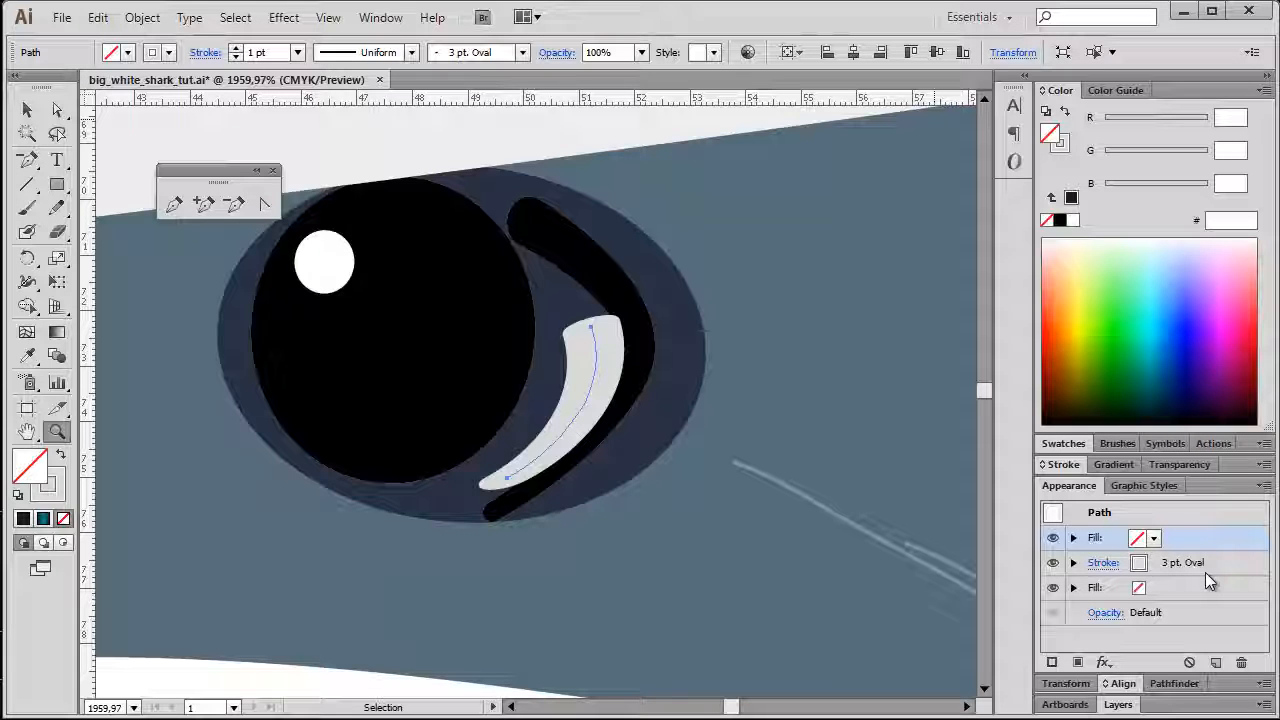
# Step: Convert the eye highlight's brush stroke into a filled shape with Outline Stroke
pyautogui.click(153, 22)
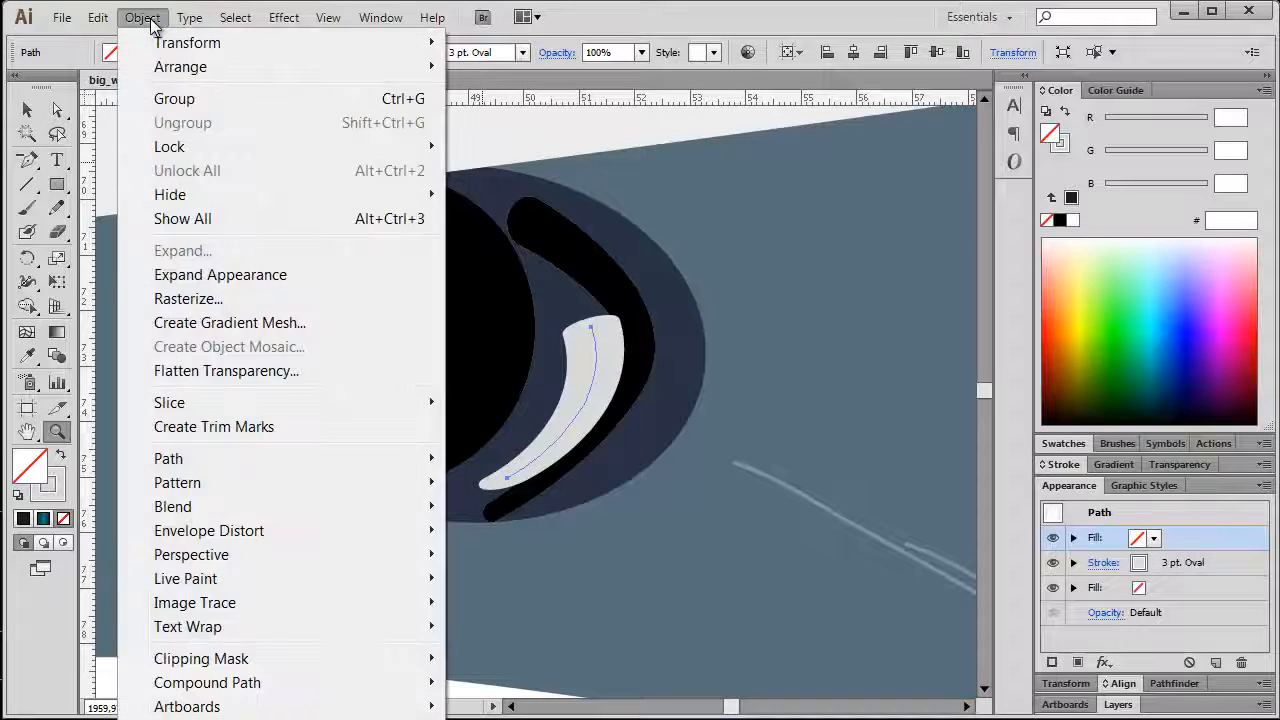
pyautogui.moveTo(193, 458)
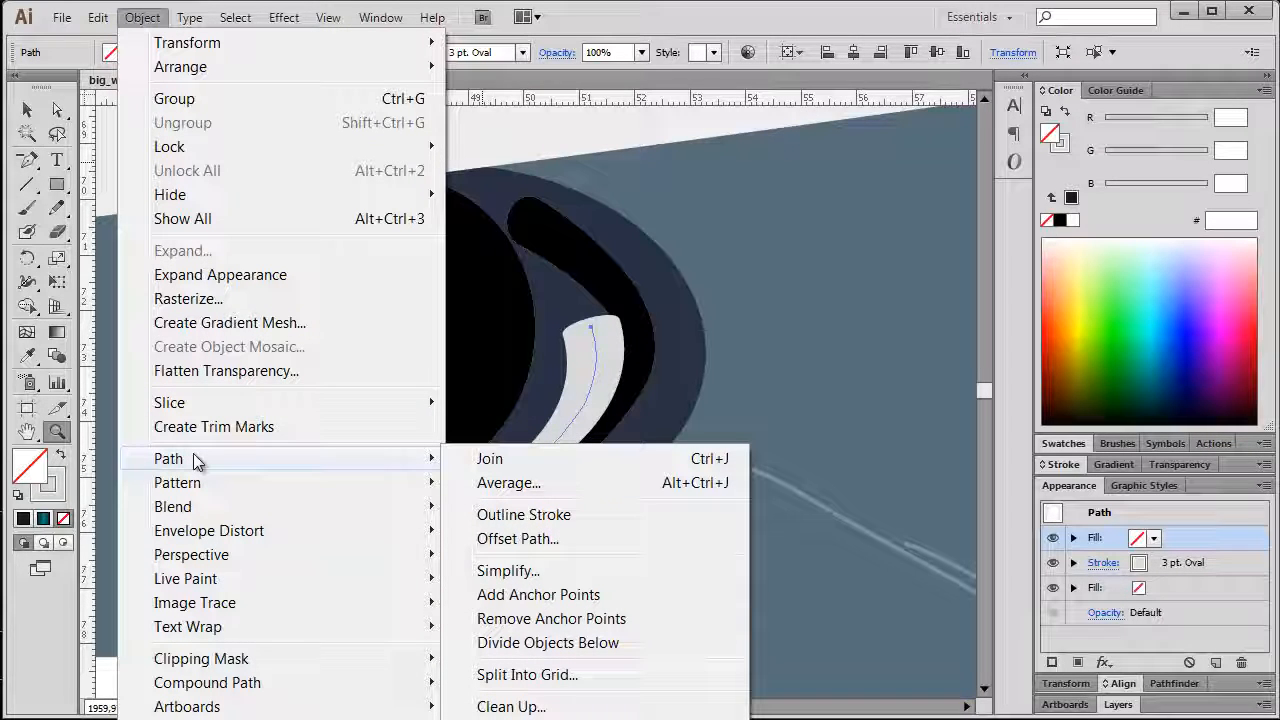
pyautogui.click(490, 516)
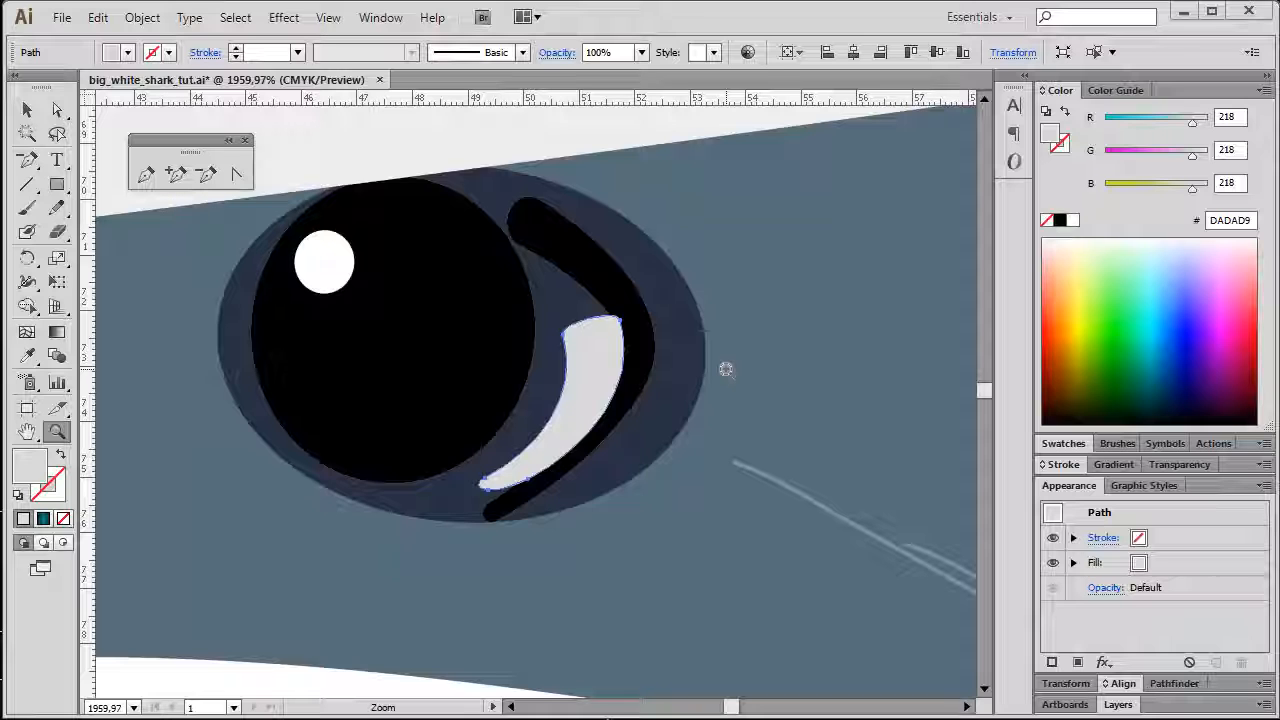
# Step: Apply a Drop Shadow to the eye's dark blue ellipse with Multiply, 75% opacity, 2,47 mm offsets and 1,76 mm blur
pyautogui.click(28, 112)
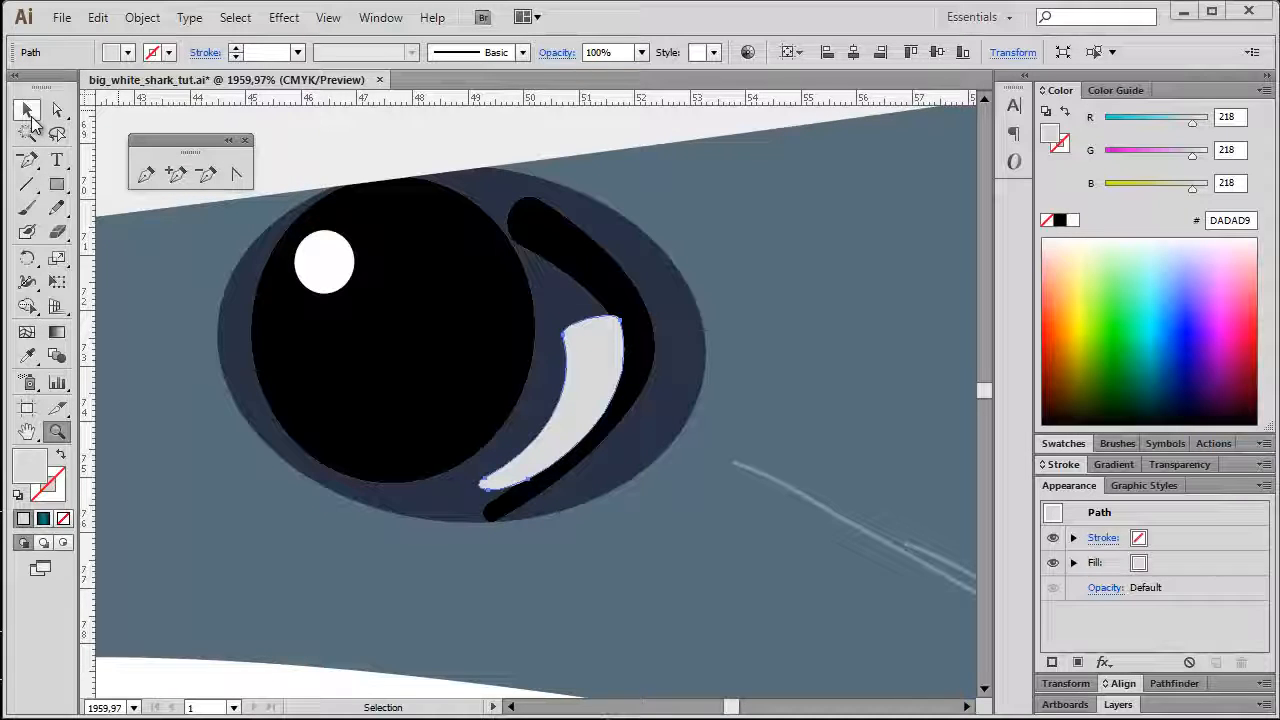
pyautogui.click(676, 350)
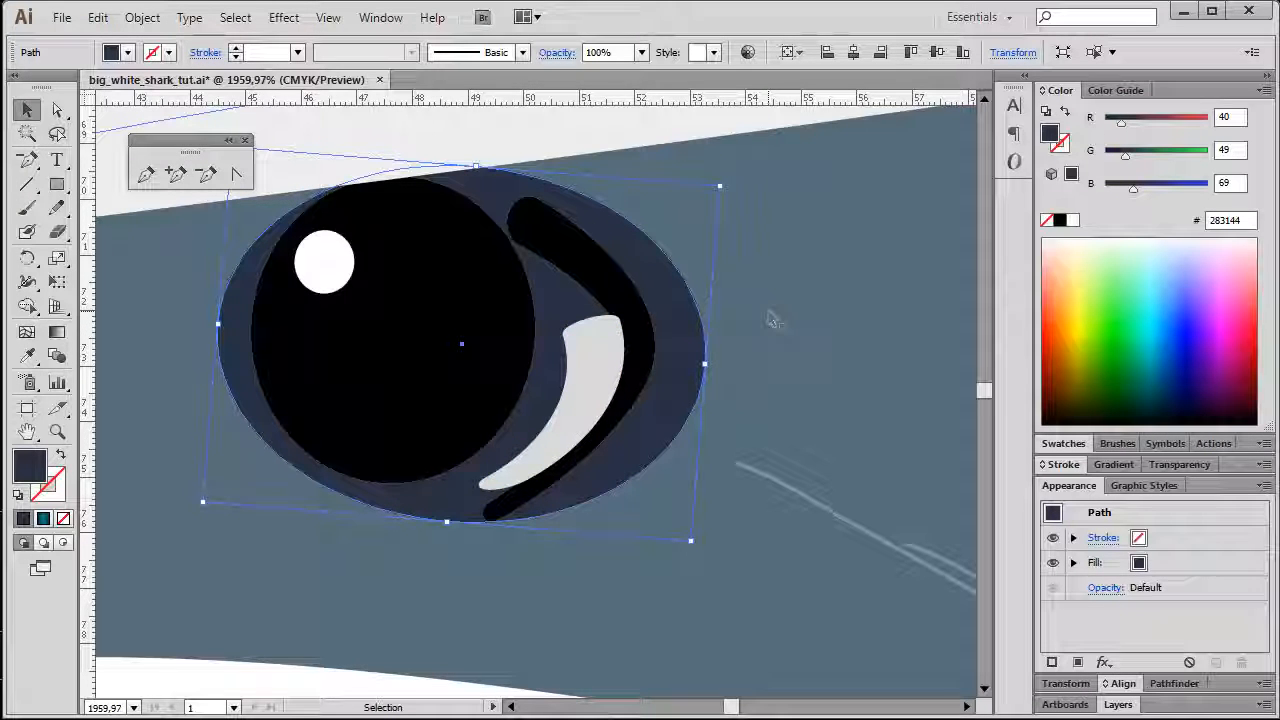
pyautogui.click(285, 20)
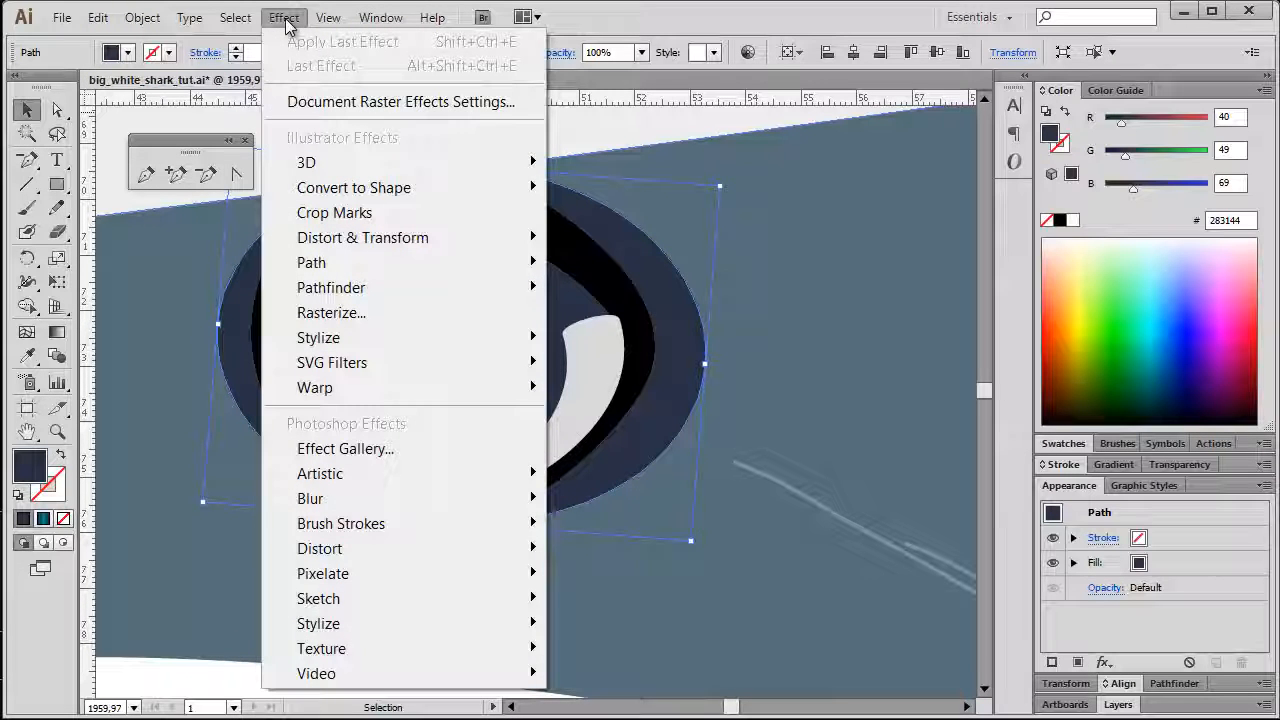
pyautogui.moveTo(380, 337)
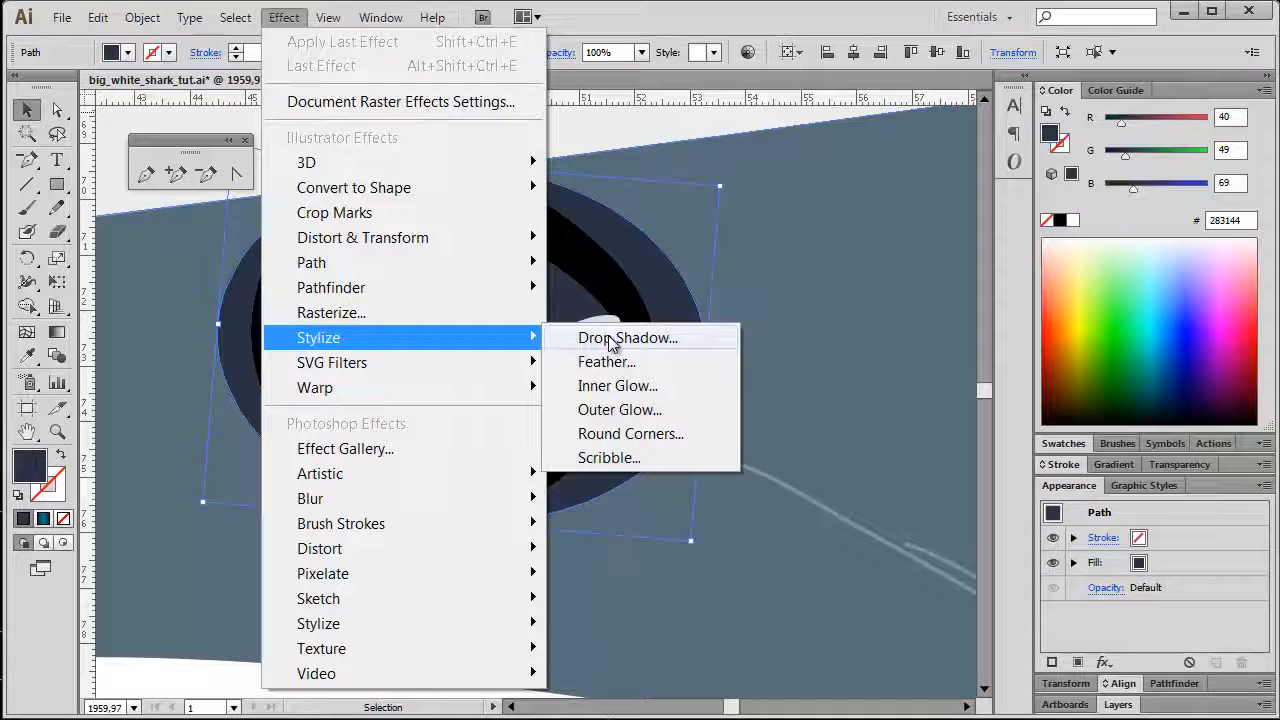
pyautogui.click(612, 338)
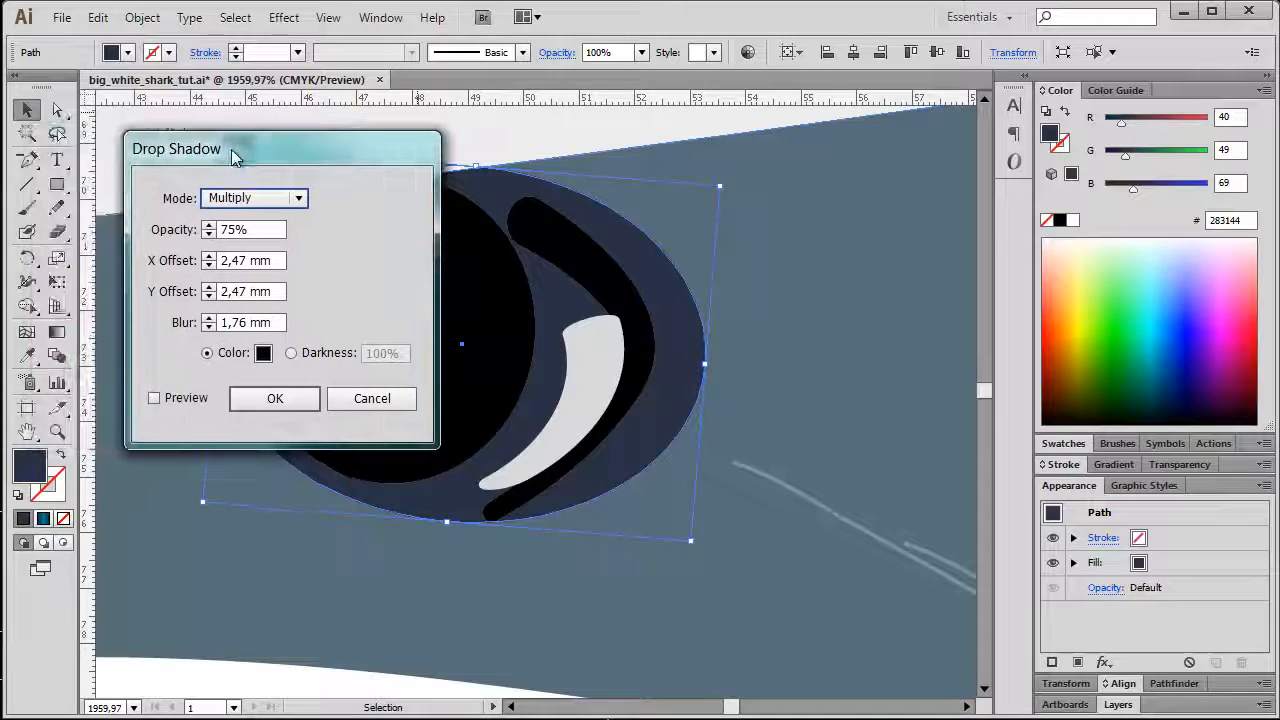
pyautogui.click(277, 399)
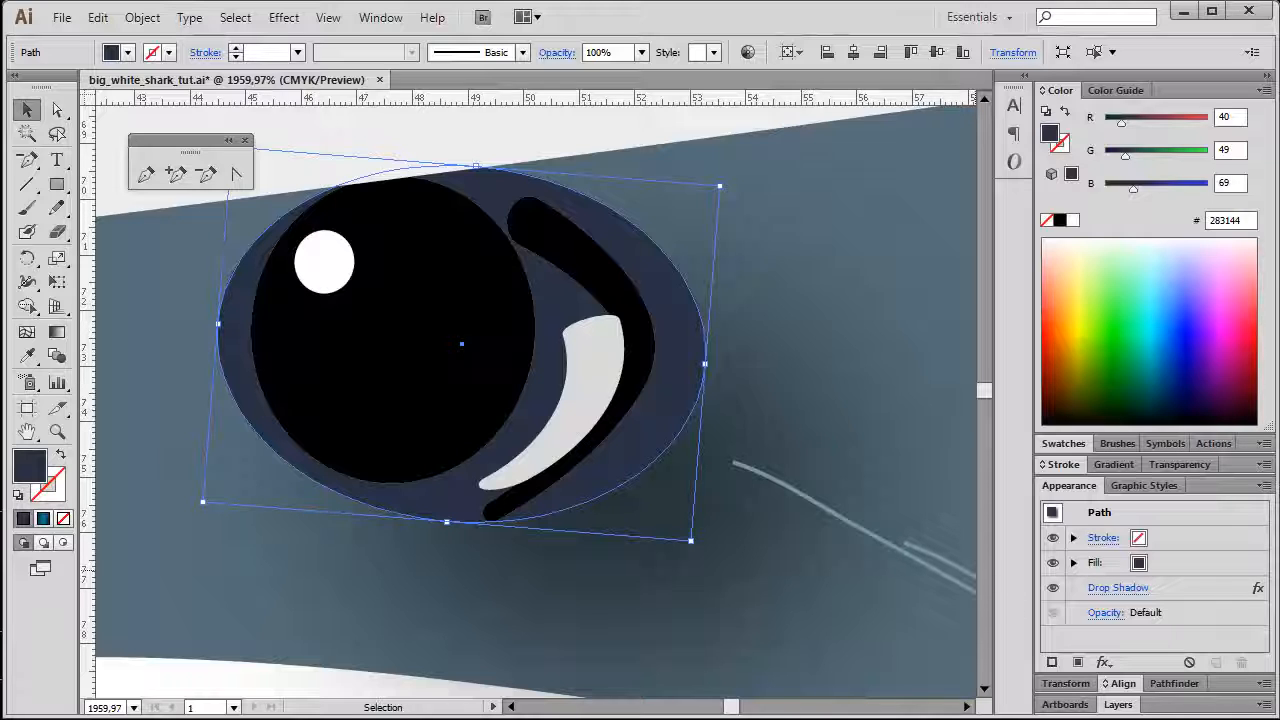
# Step: Expand the shark layer and target the eye ellipse path that carries the live effect
pyautogui.click(1118, 705)
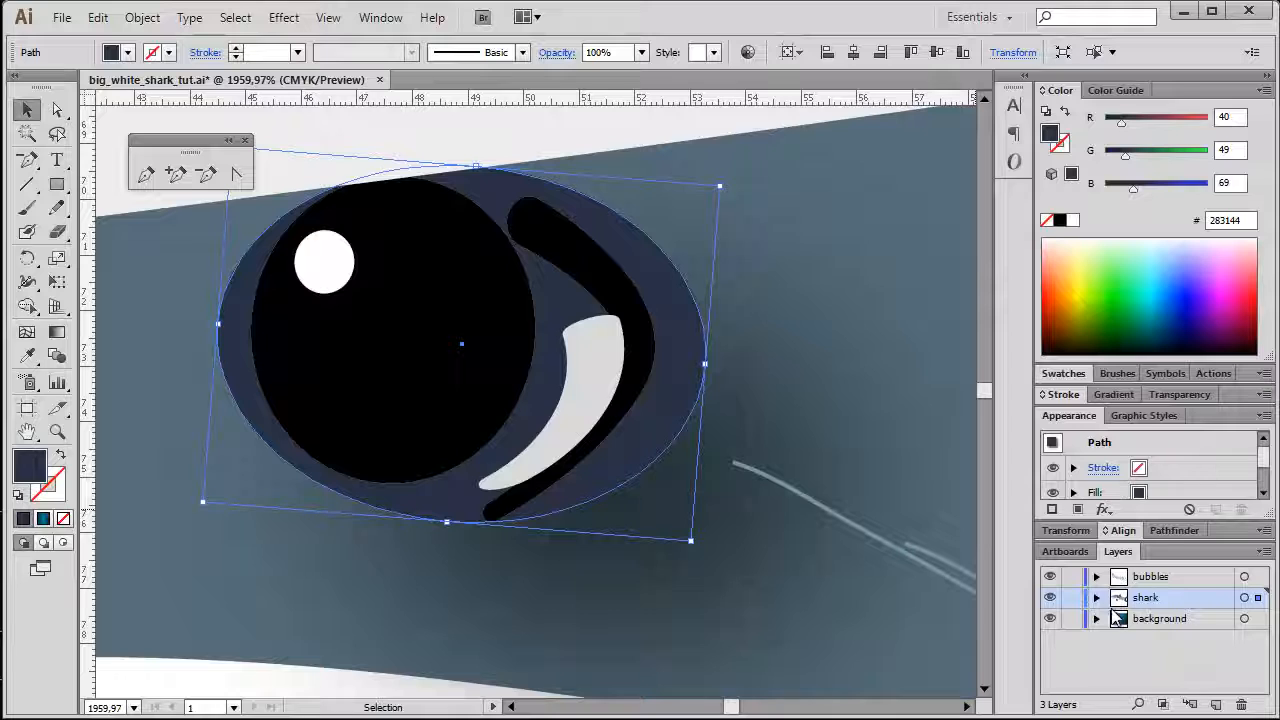
pyautogui.click(1097, 599)
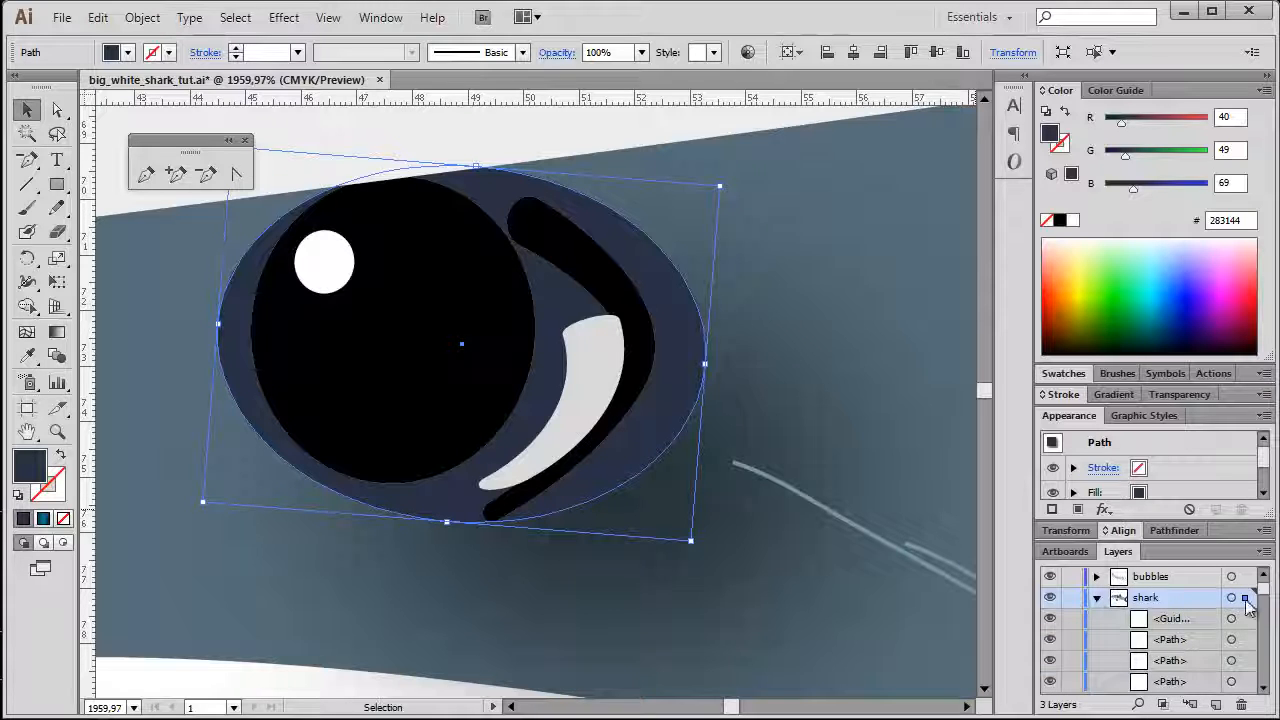
pyautogui.scroll(-5, 1268, 598)
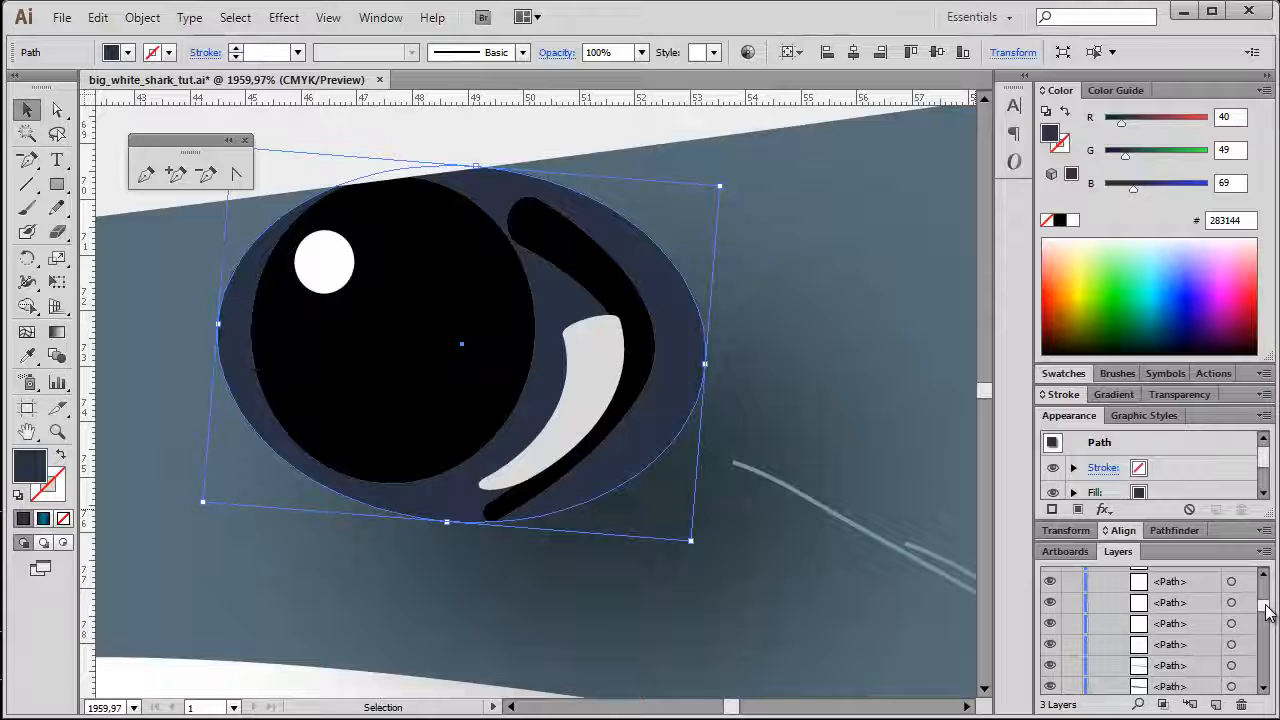
pyautogui.moveTo(1266, 608); pyautogui.dragTo(1268, 637)
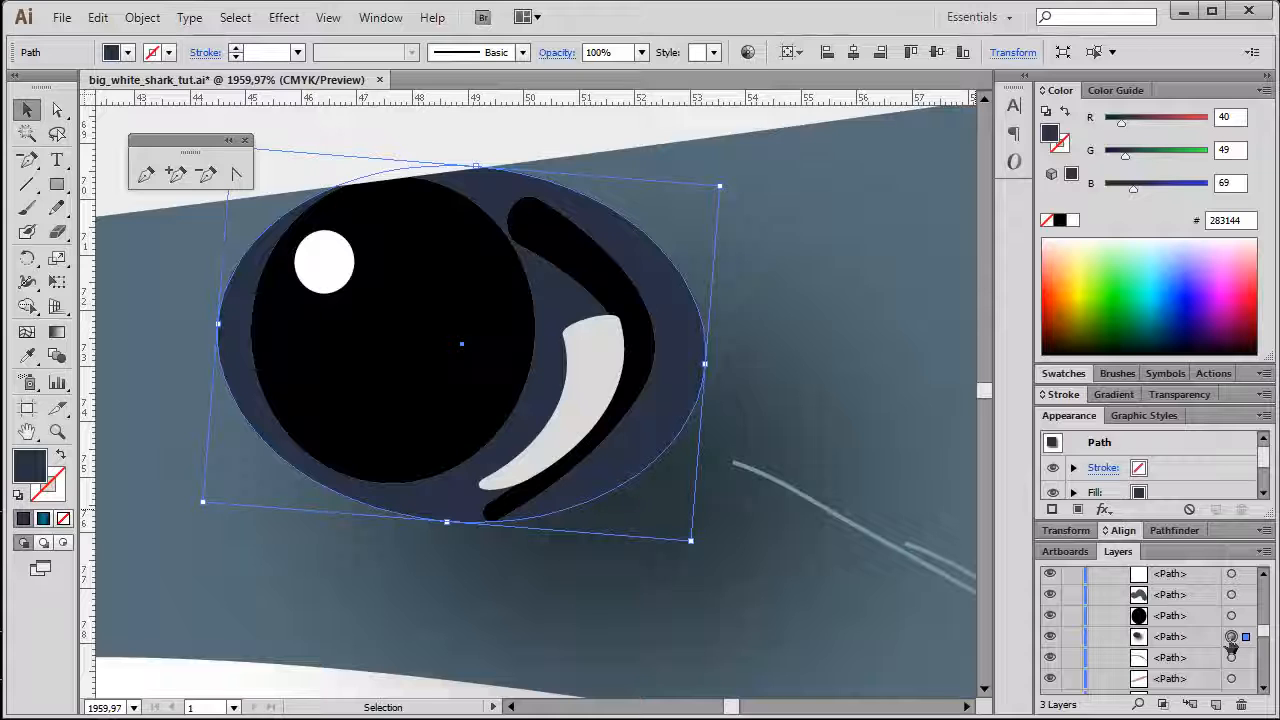
pyautogui.click(1231, 638)
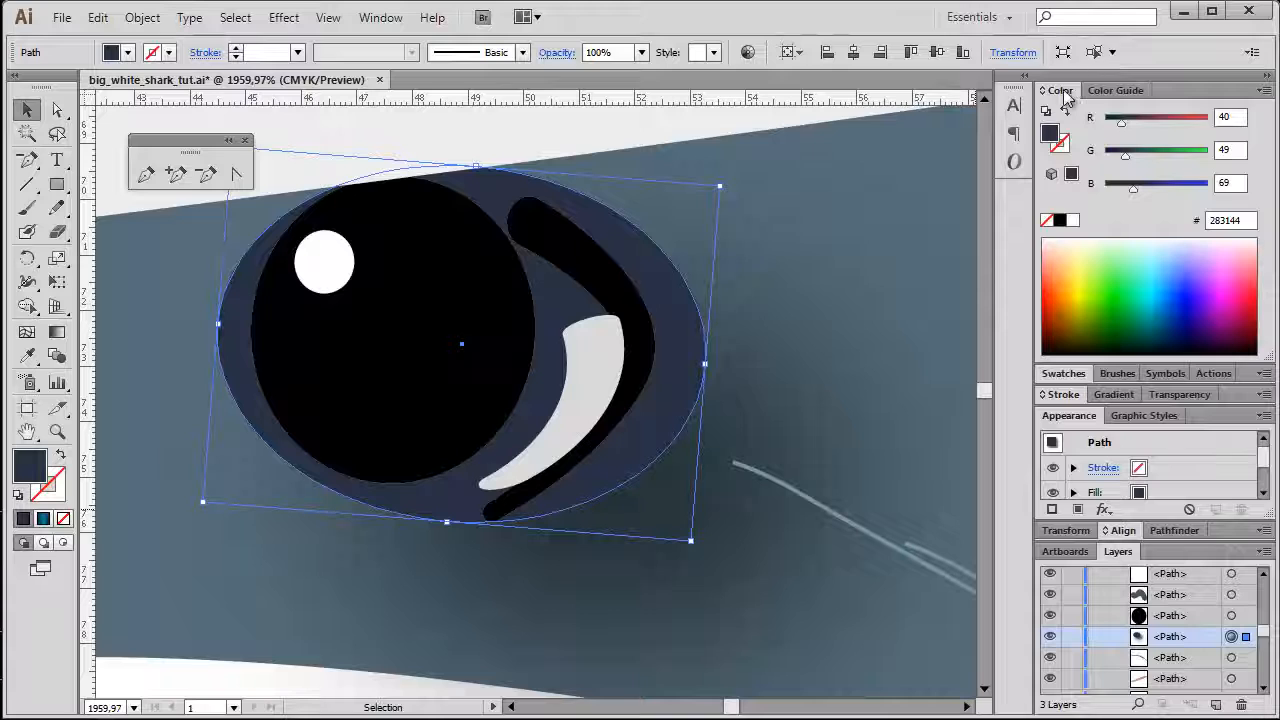
# Step: Delete the Drop Shadow effect from the eye ellipse's appearance attributes
pyautogui.click(1062, 91)
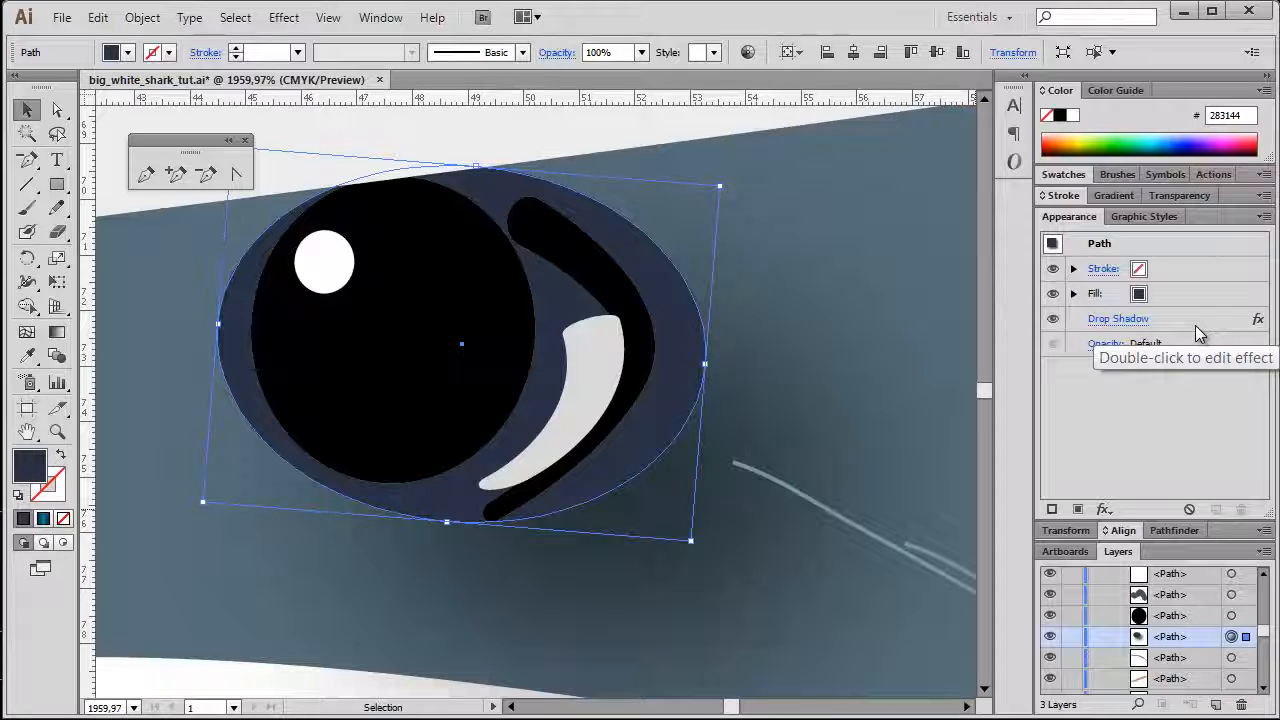
pyautogui.click(1191, 323)
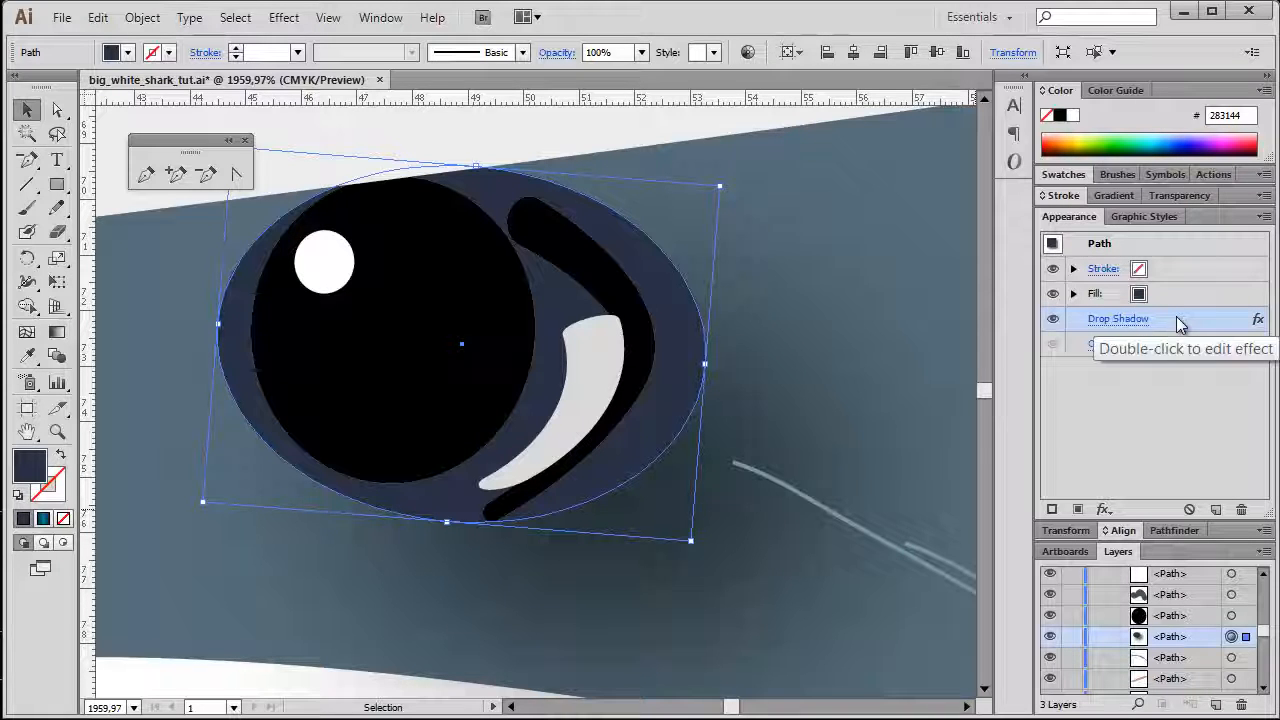
pyautogui.click(1241, 511)
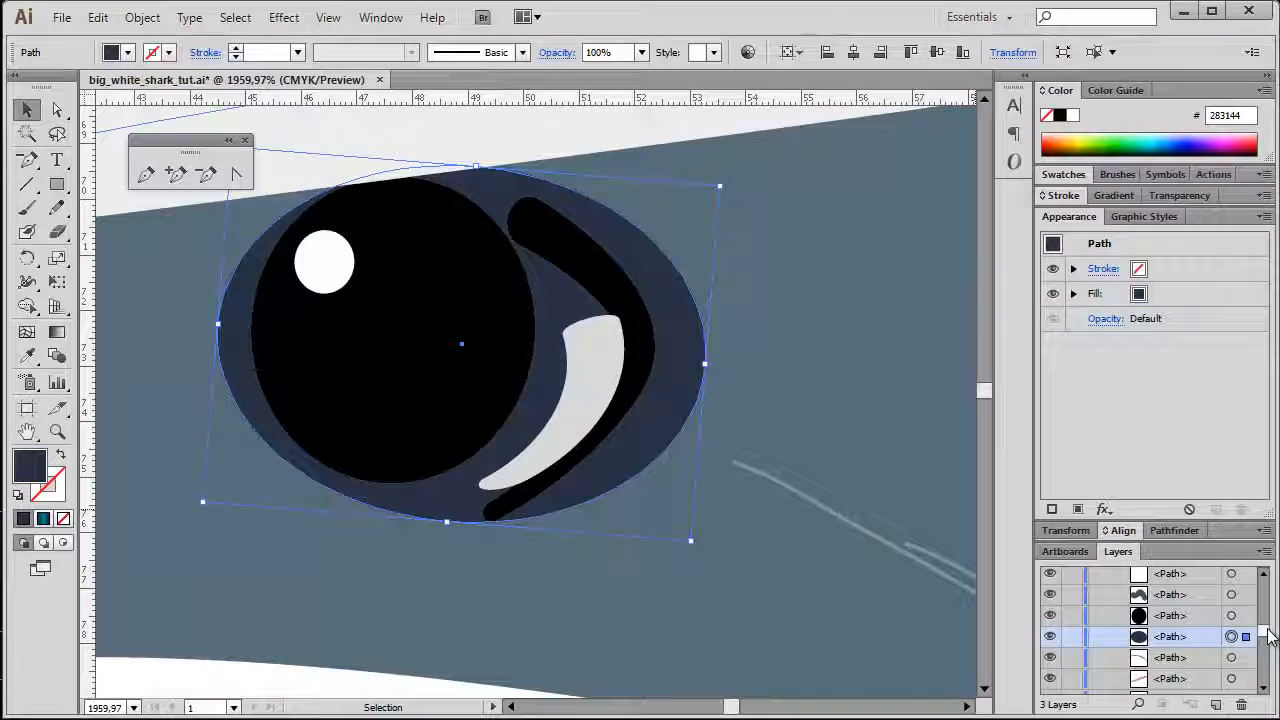
# Step: Enlarge the layer list and look through the shark layer's paths for other applied effects
pyautogui.doubleClick(1072, 217)
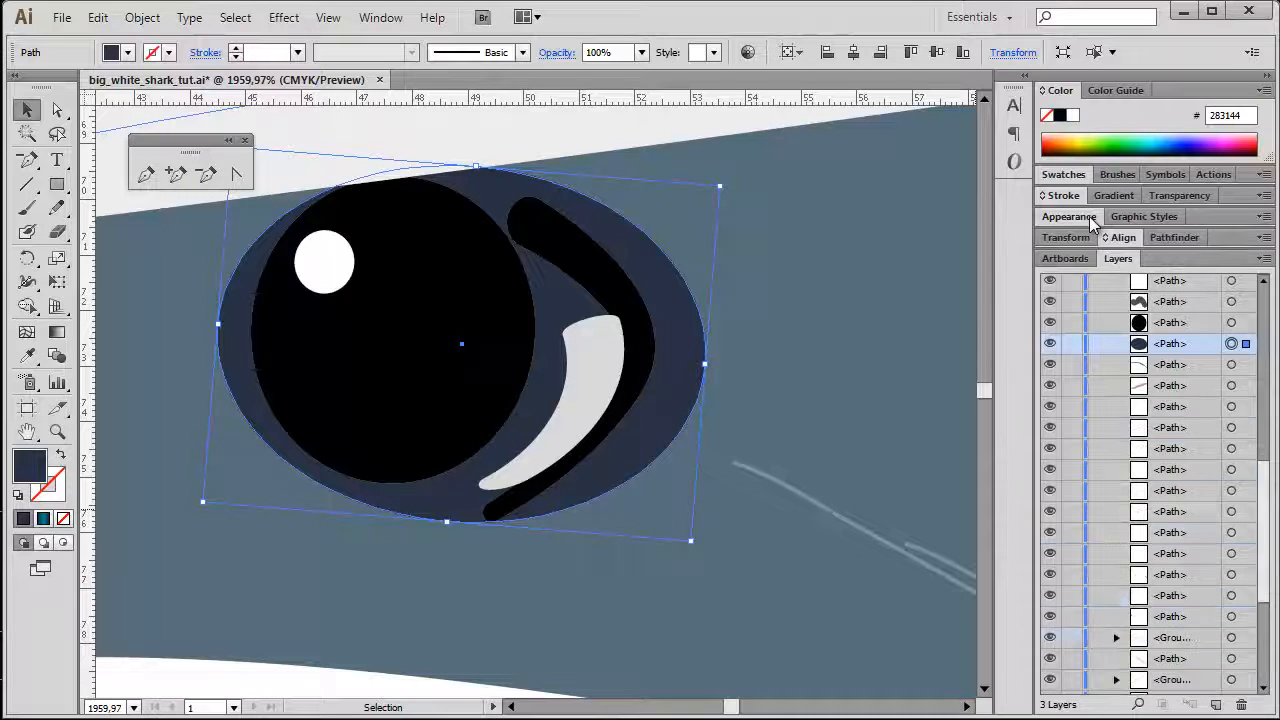
pyautogui.scroll(2, 1265, 508)
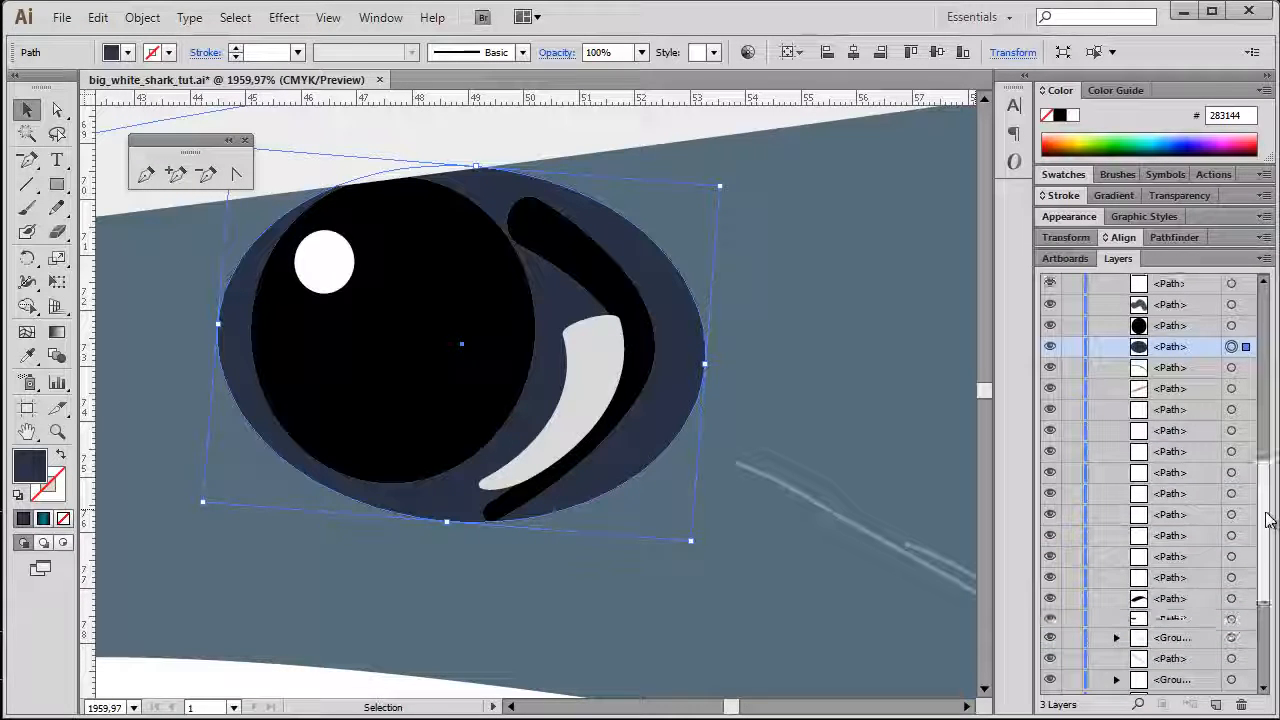
pyautogui.moveTo(1265, 508); pyautogui.dragTo(1266, 411)
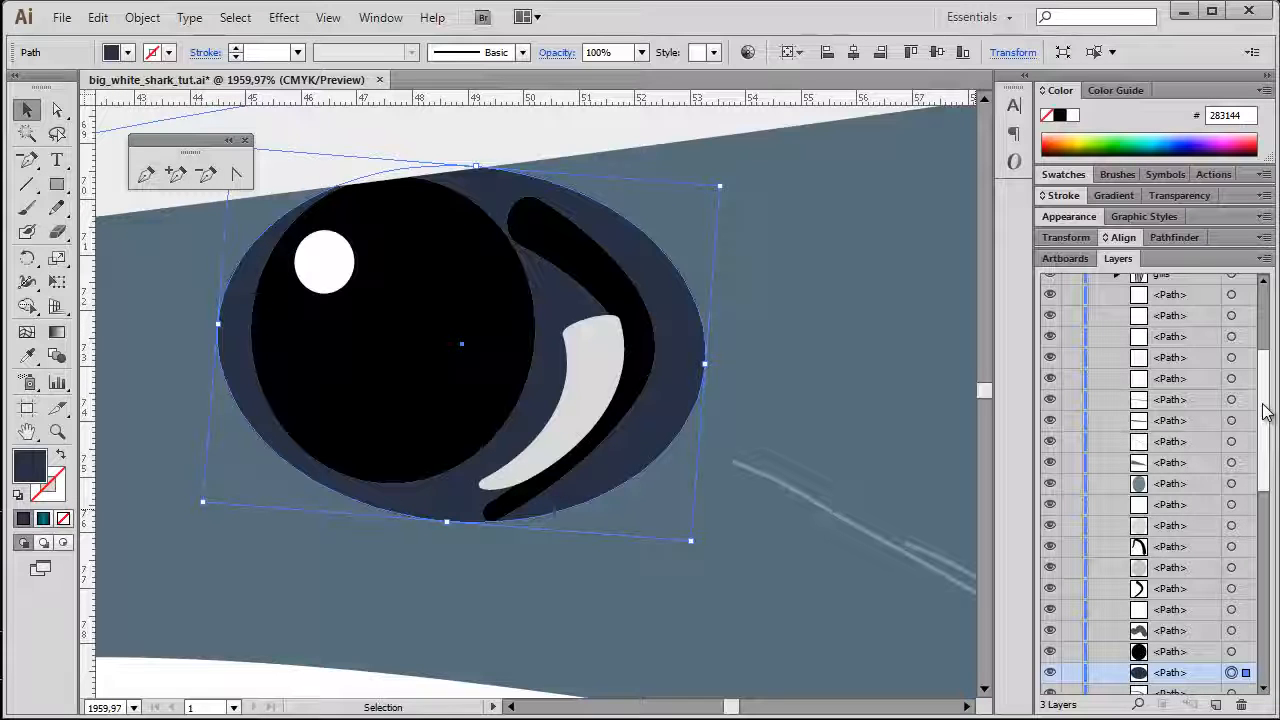
pyautogui.moveTo(1266, 410); pyautogui.dragTo(1266, 562)
# Step: Place a single stray anchor point just above the shark's eye with the Pen tool
pyautogui.click(706, 374)
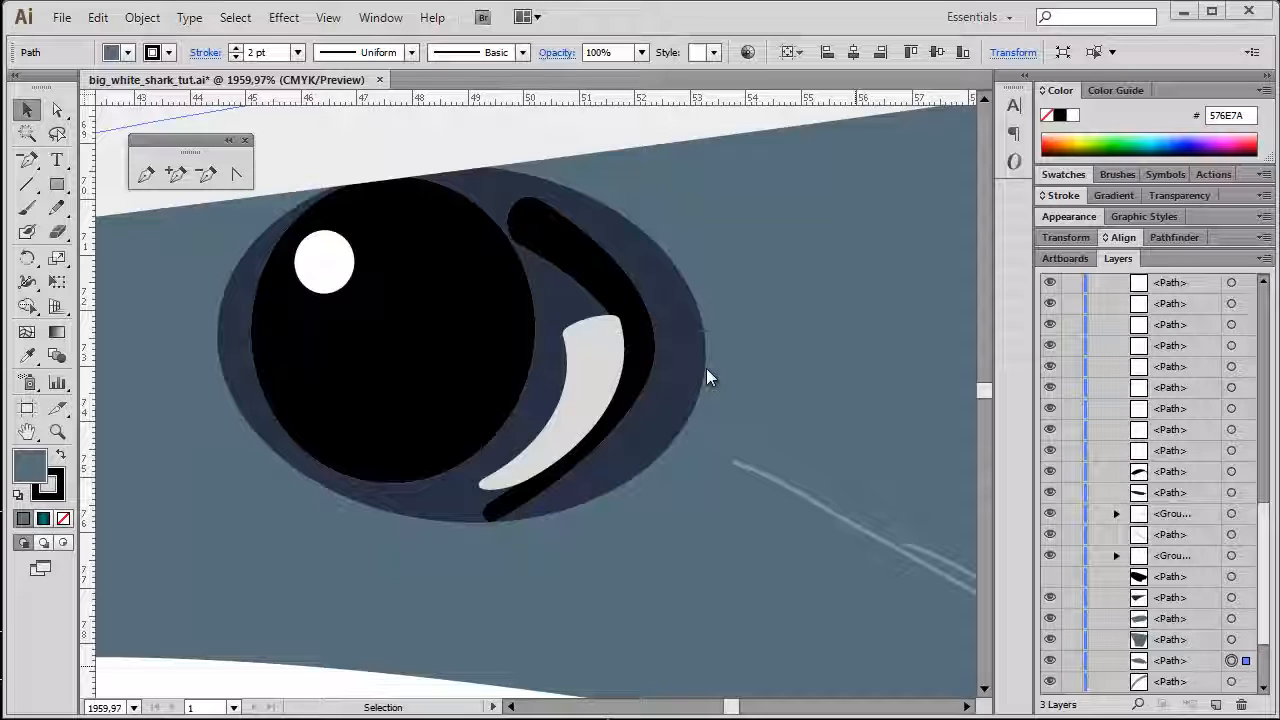
pyautogui.press('p')
pyautogui.click(478, 140)
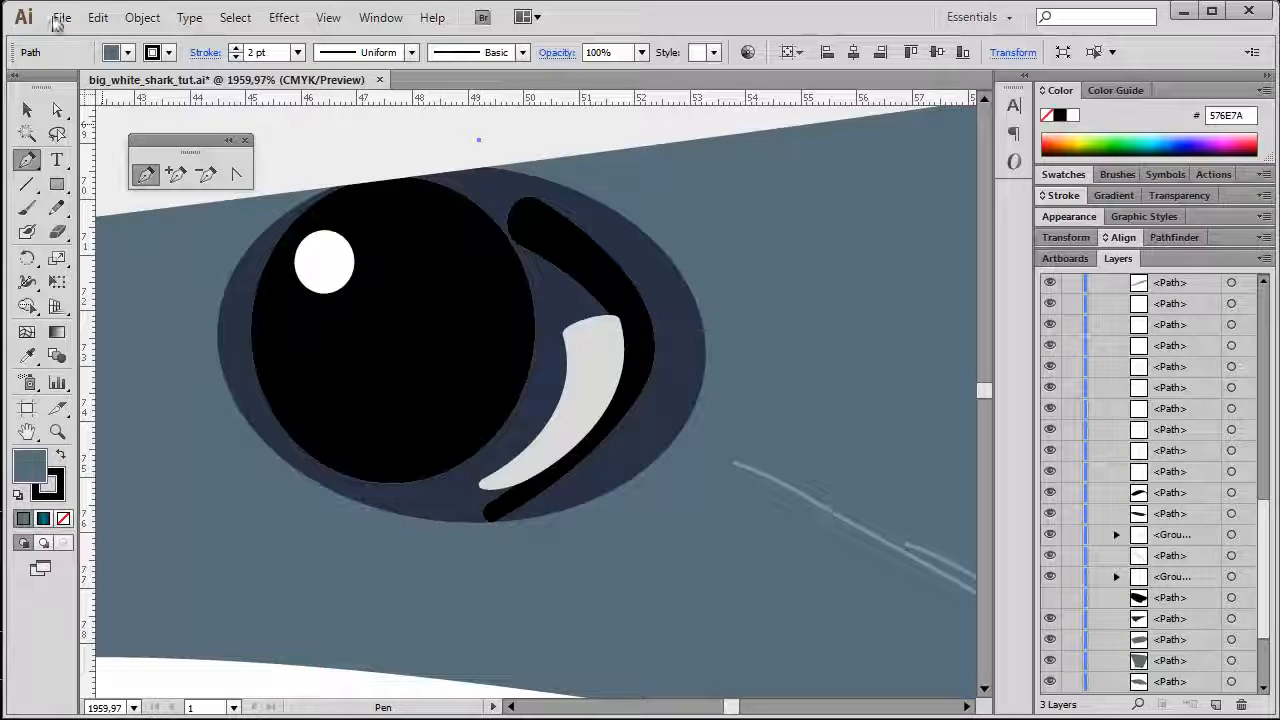
pyautogui.click(27, 109)
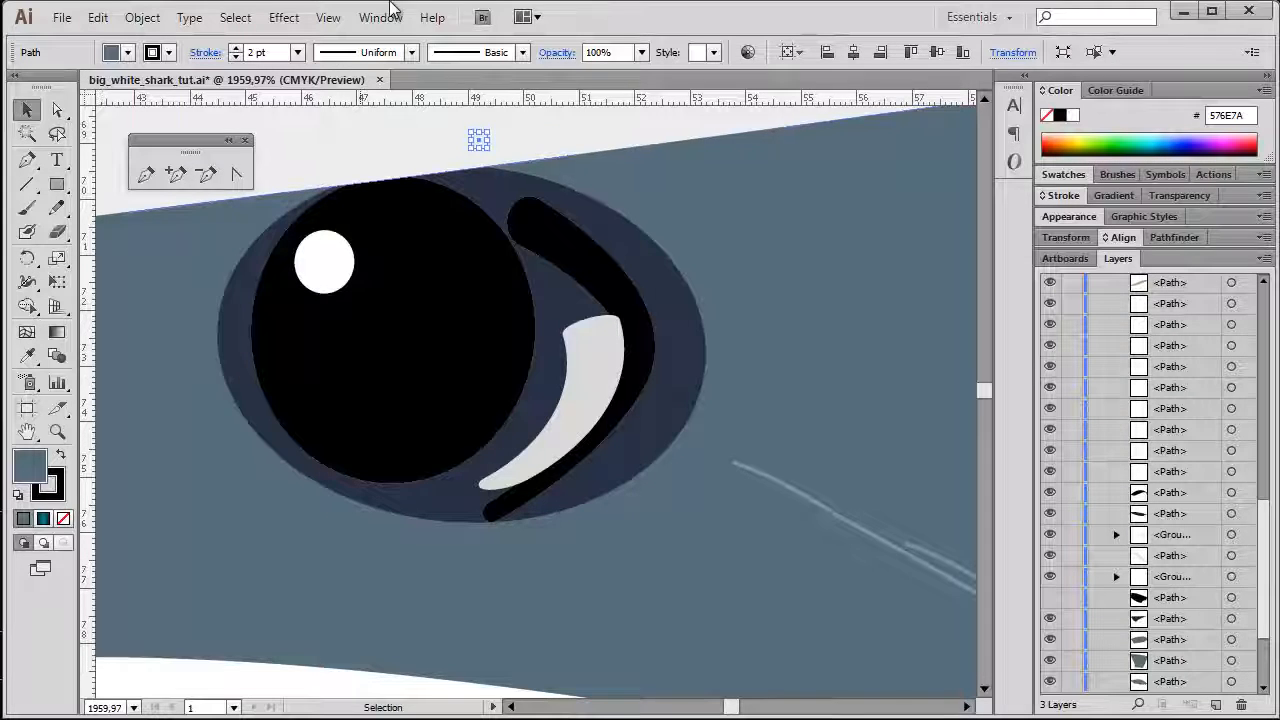
# Step: Fit all artwork in view, select every stray point in the document and delete them
pyautogui.click(328, 17)
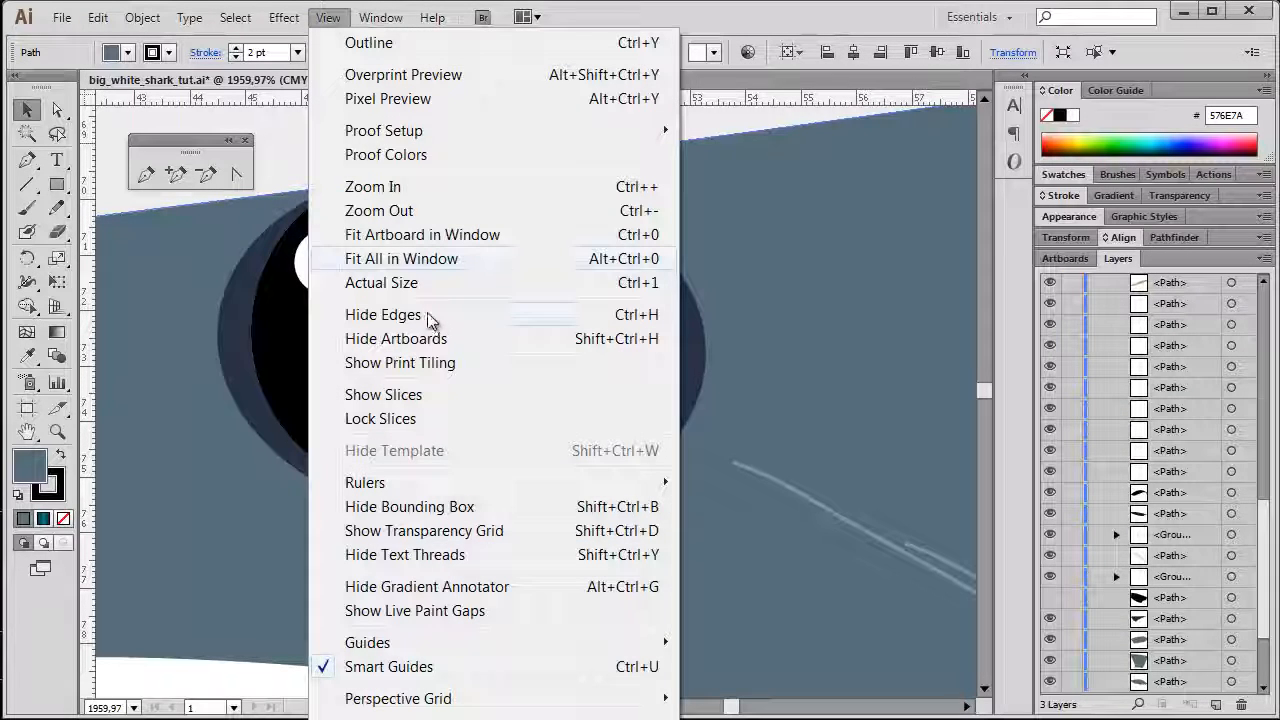
pyautogui.click(414, 260)
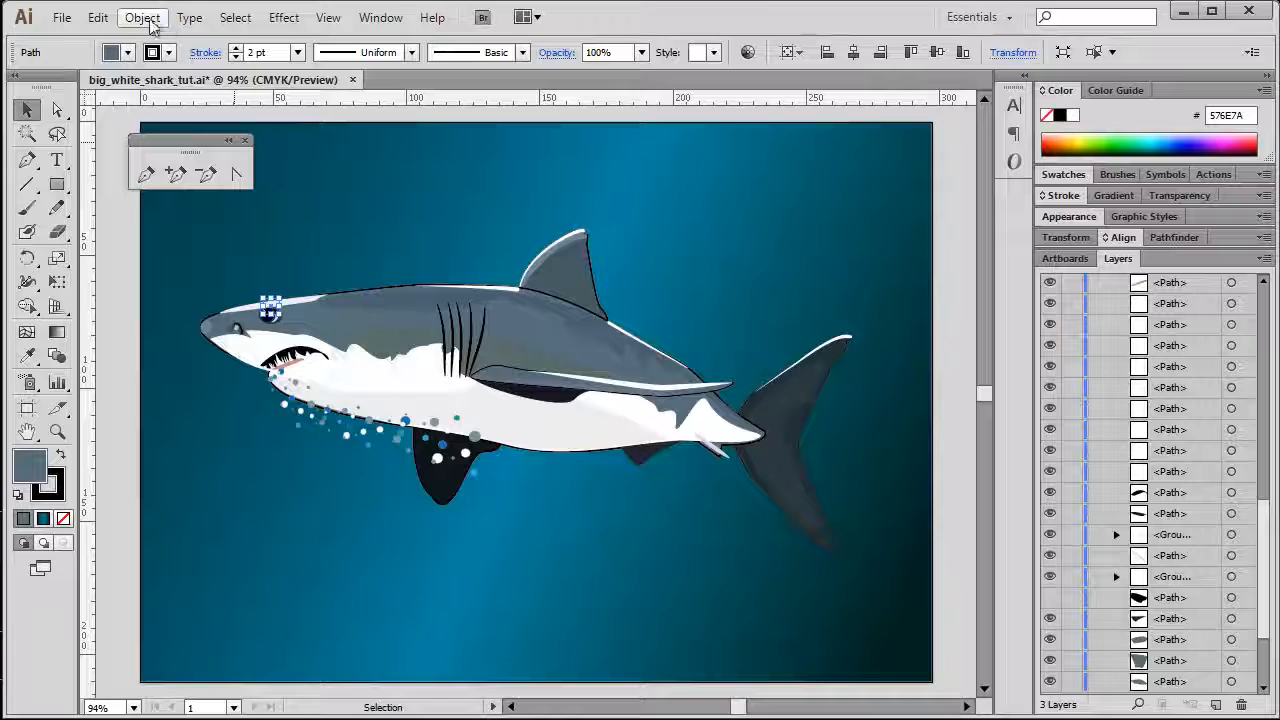
pyautogui.click(232, 20)
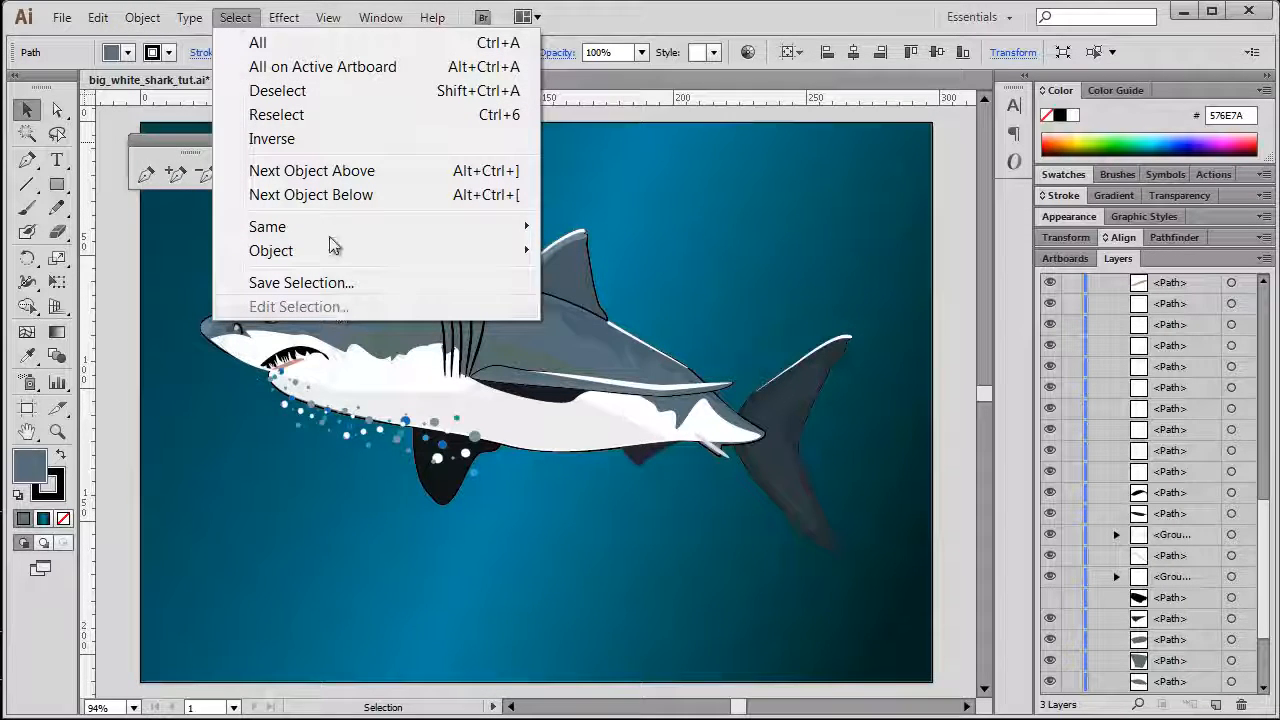
pyautogui.moveTo(333, 253)
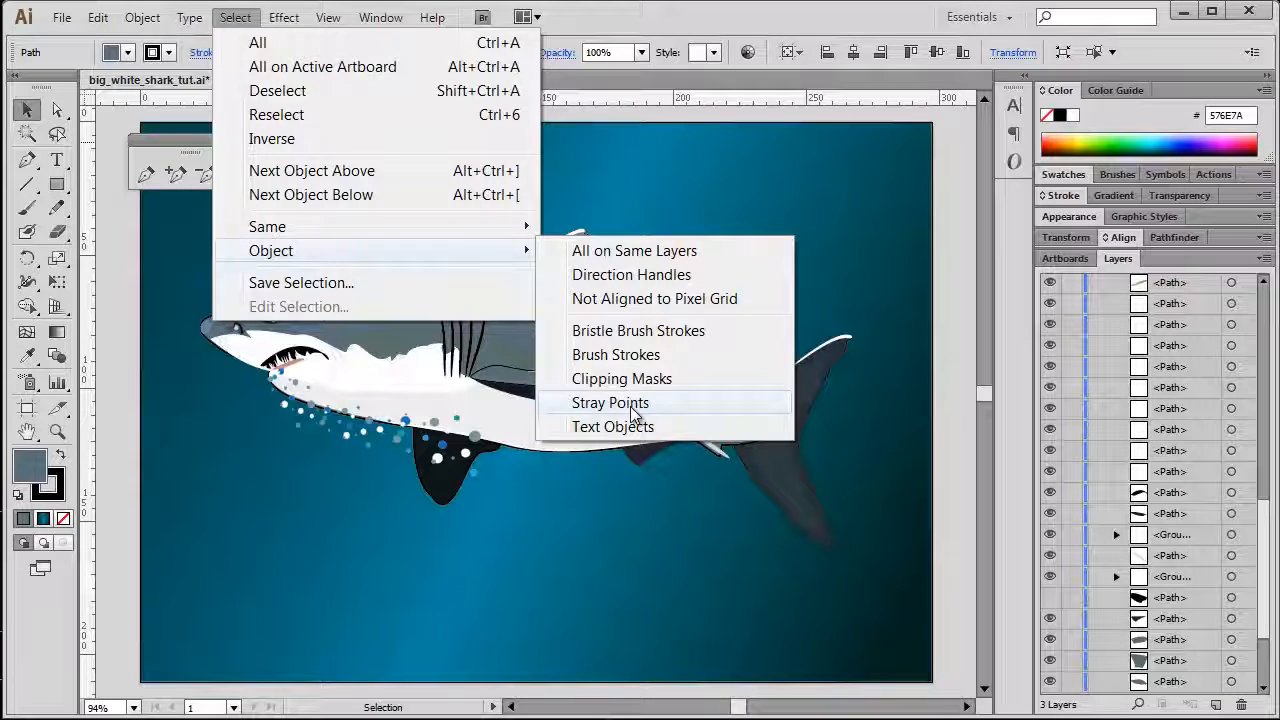
pyautogui.click(598, 404)
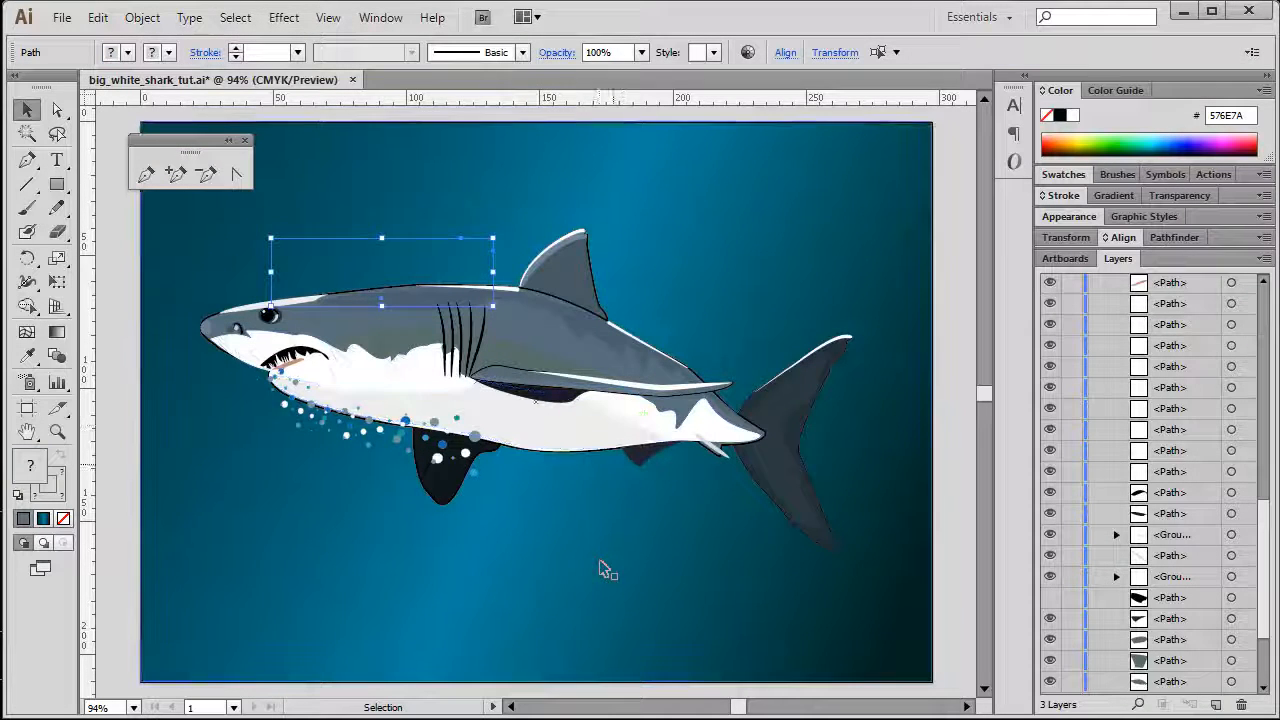
pyautogui.click(261, 549)
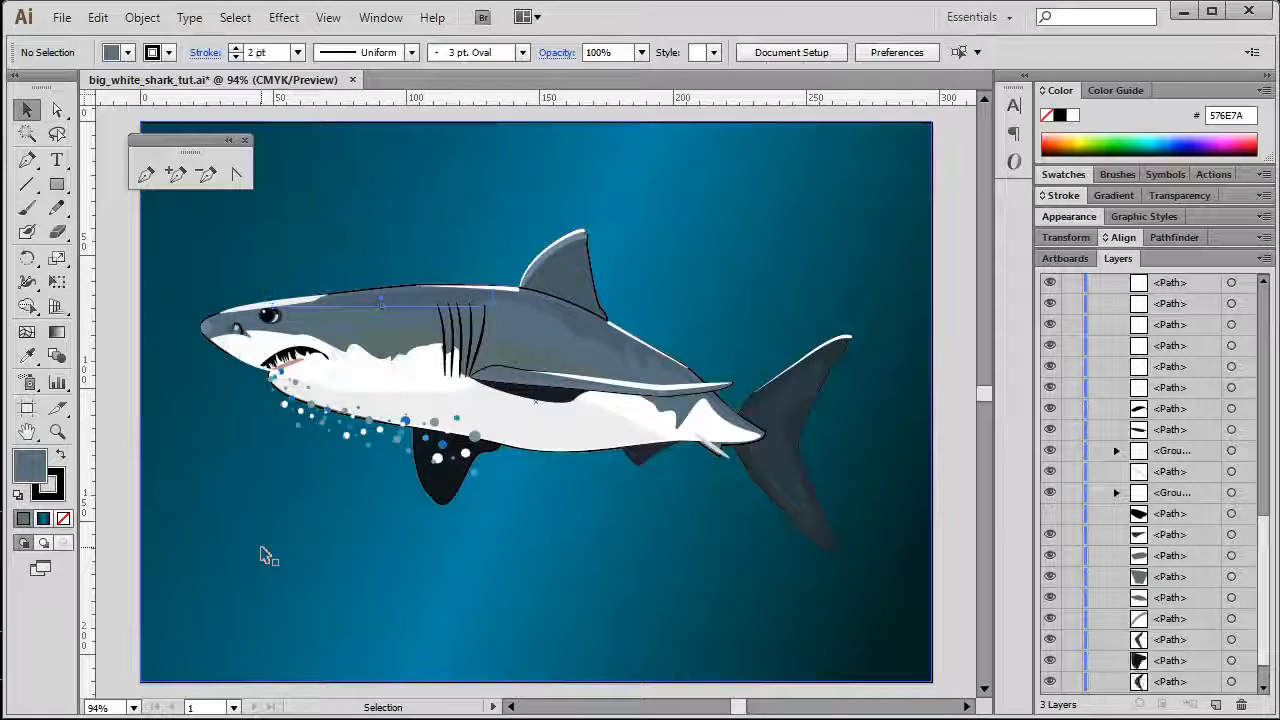
# Step: Select stray points across the document again to check for leftover ones
pyautogui.click(145, 20)
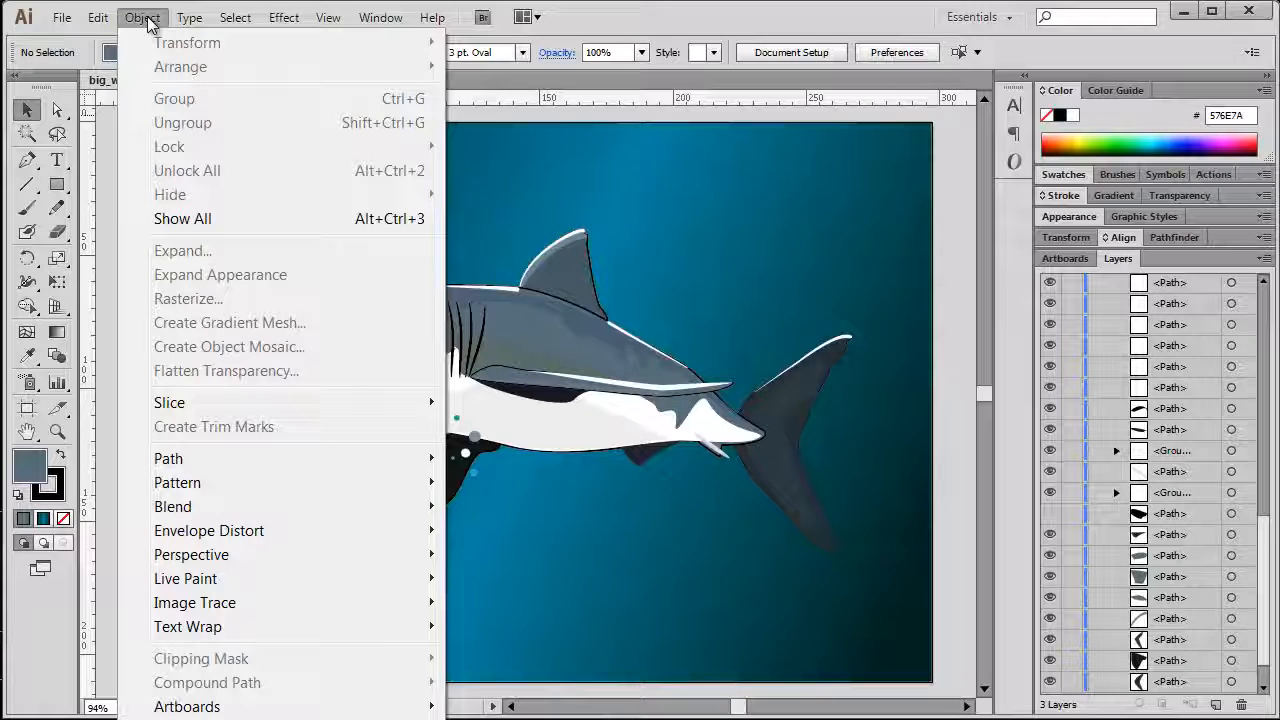
pyautogui.moveTo(227, 22)
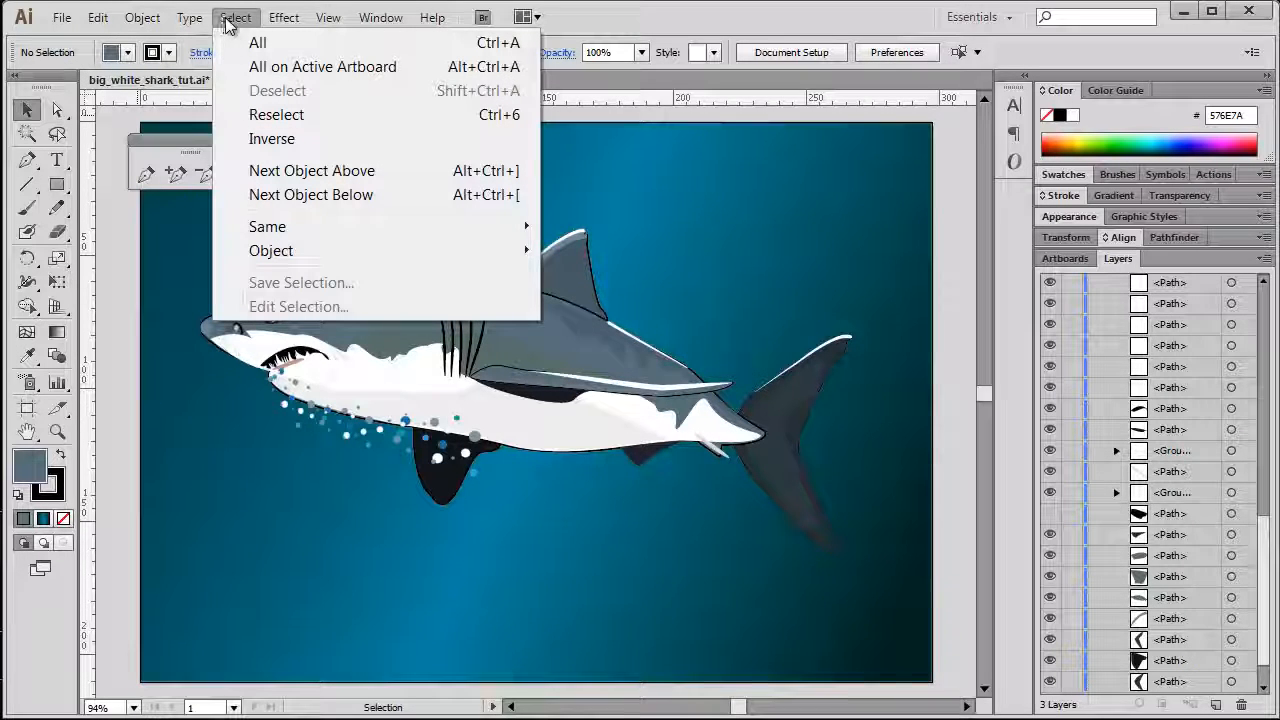
pyautogui.moveTo(382, 253)
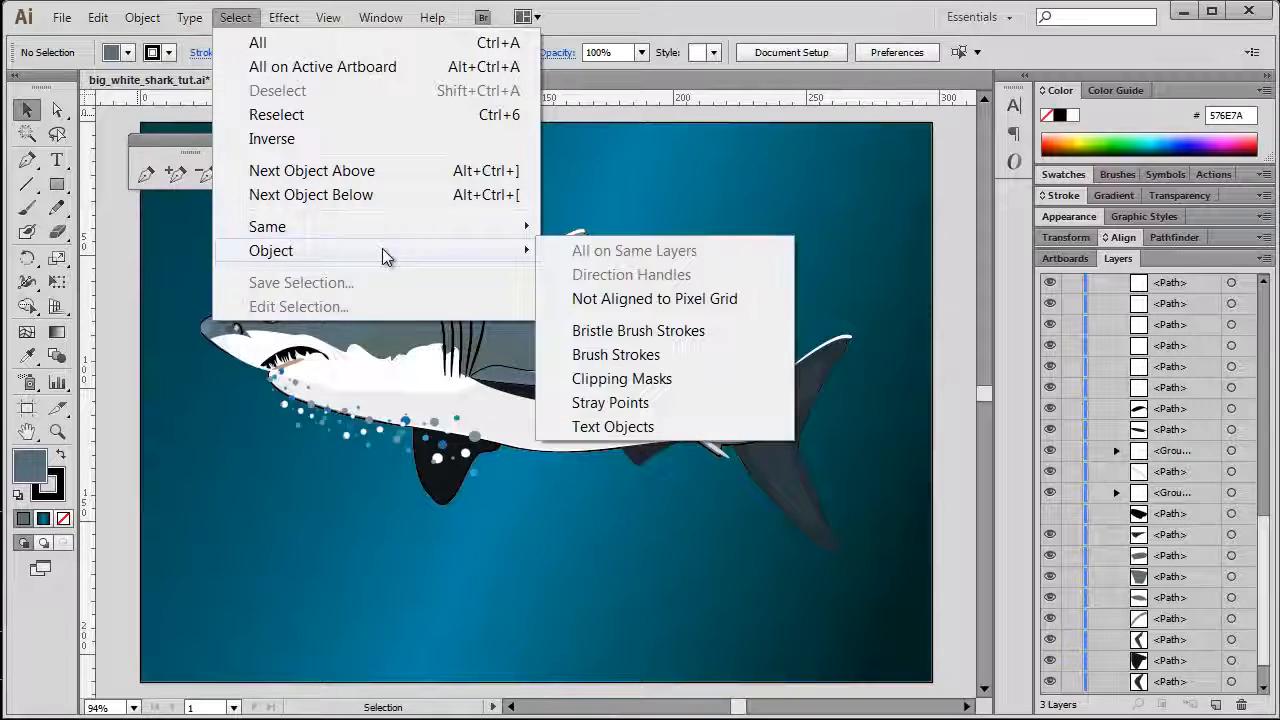
pyautogui.click(644, 404)
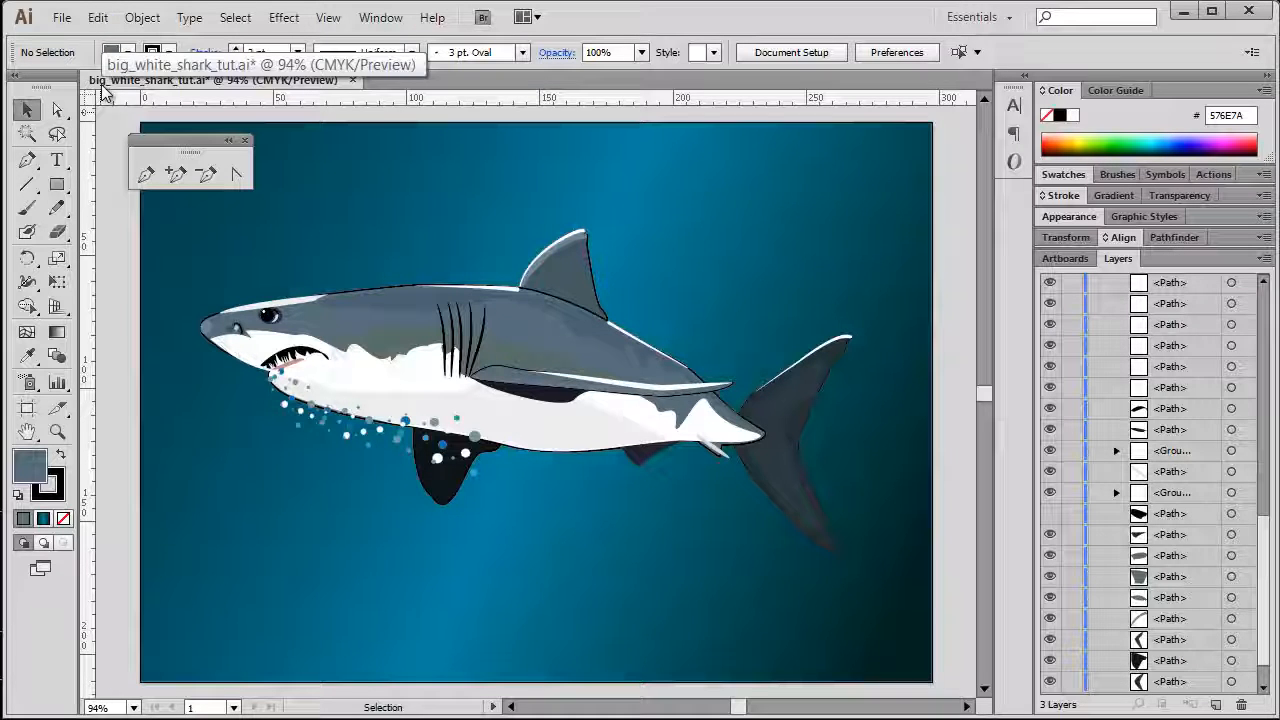
# Step: Run Clean Up on the document's paths for stray points, unpainted objects and empty text paths
pyautogui.click(143, 22)
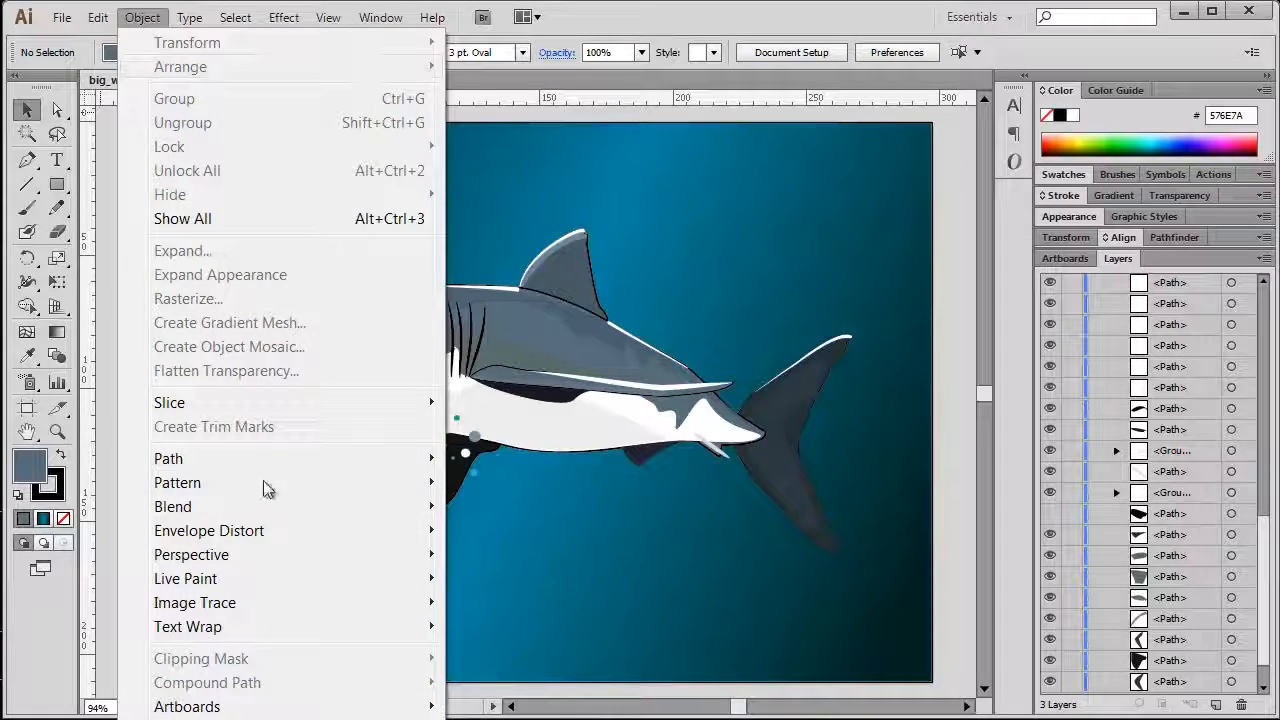
pyautogui.moveTo(268, 462)
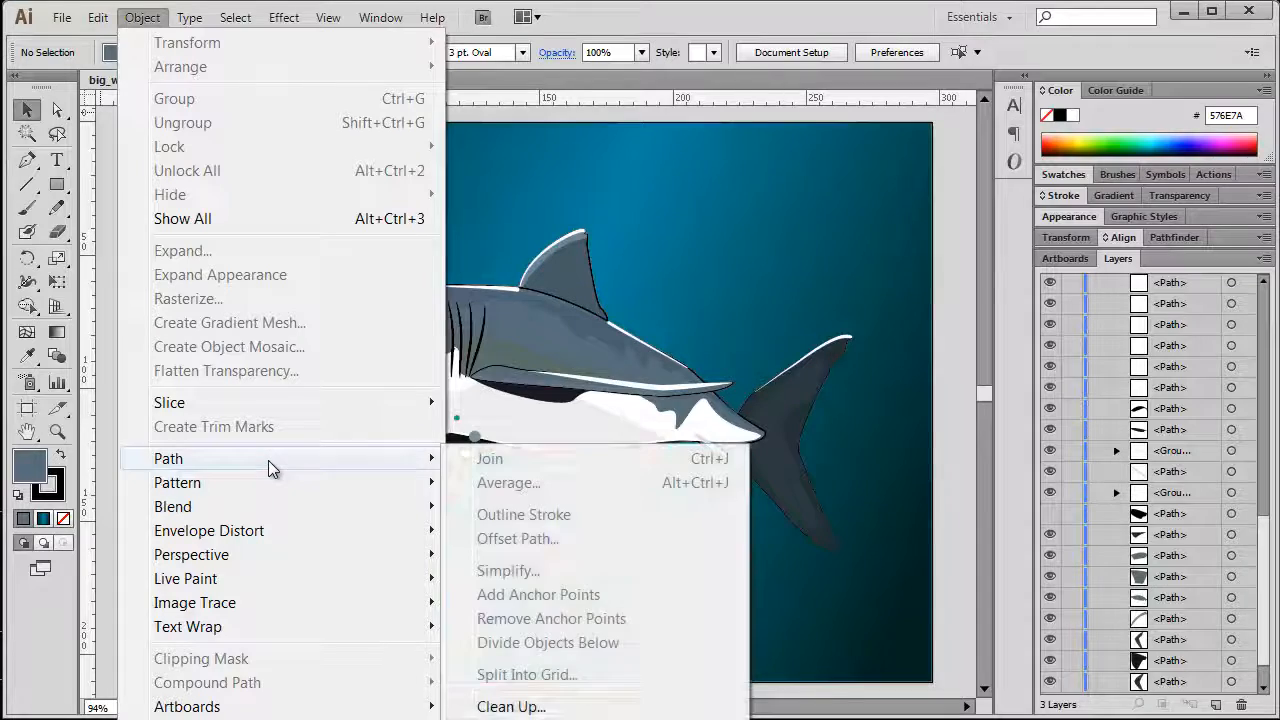
pyautogui.click(553, 707)
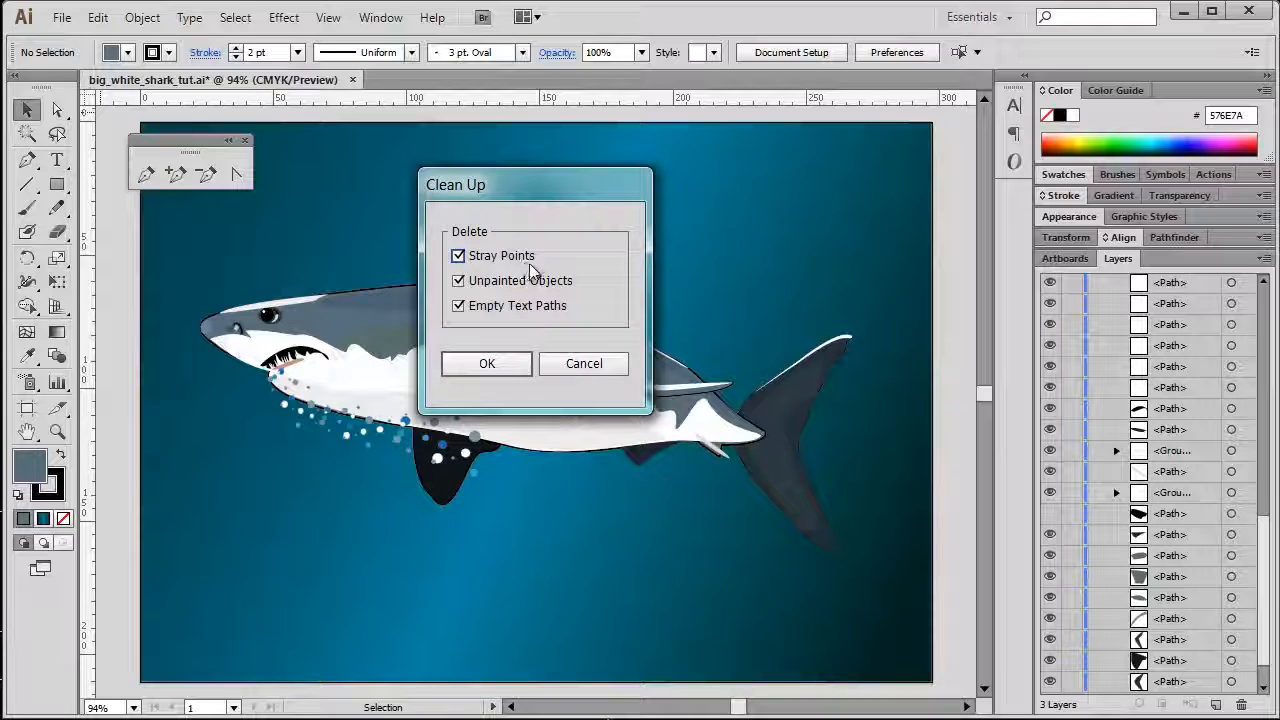
pyautogui.click(486, 365)
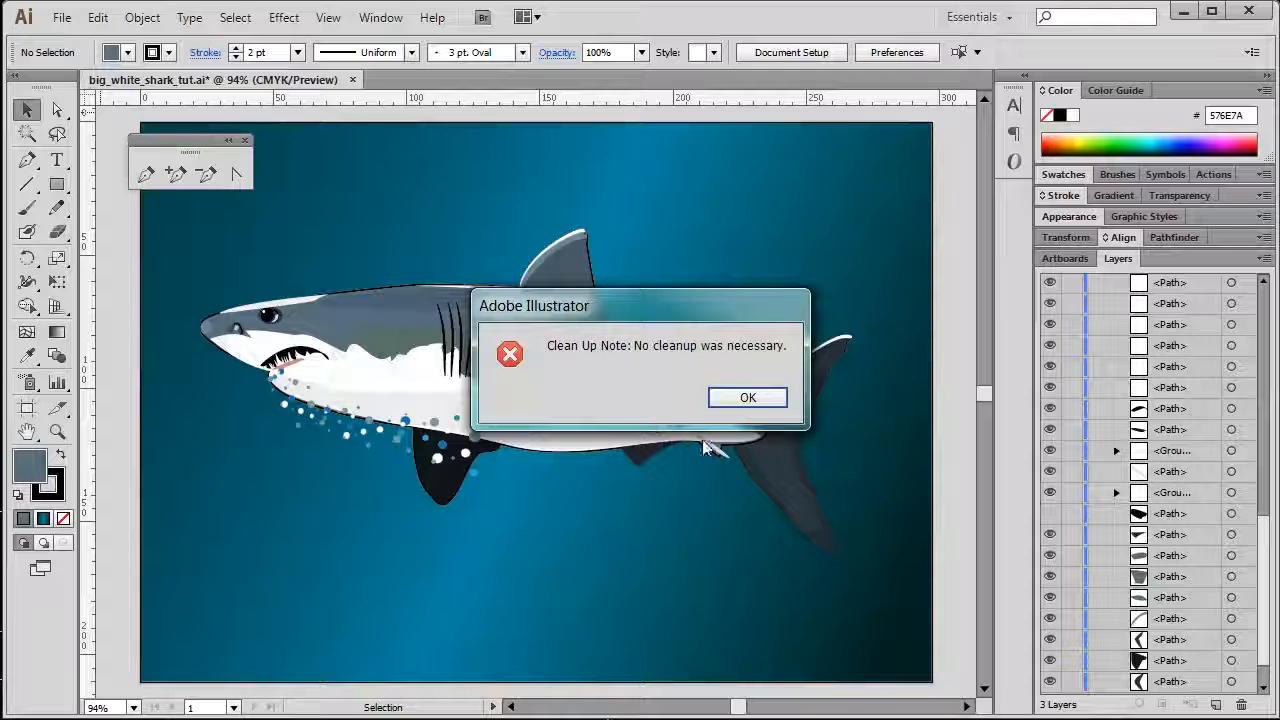
pyautogui.click(740, 398)
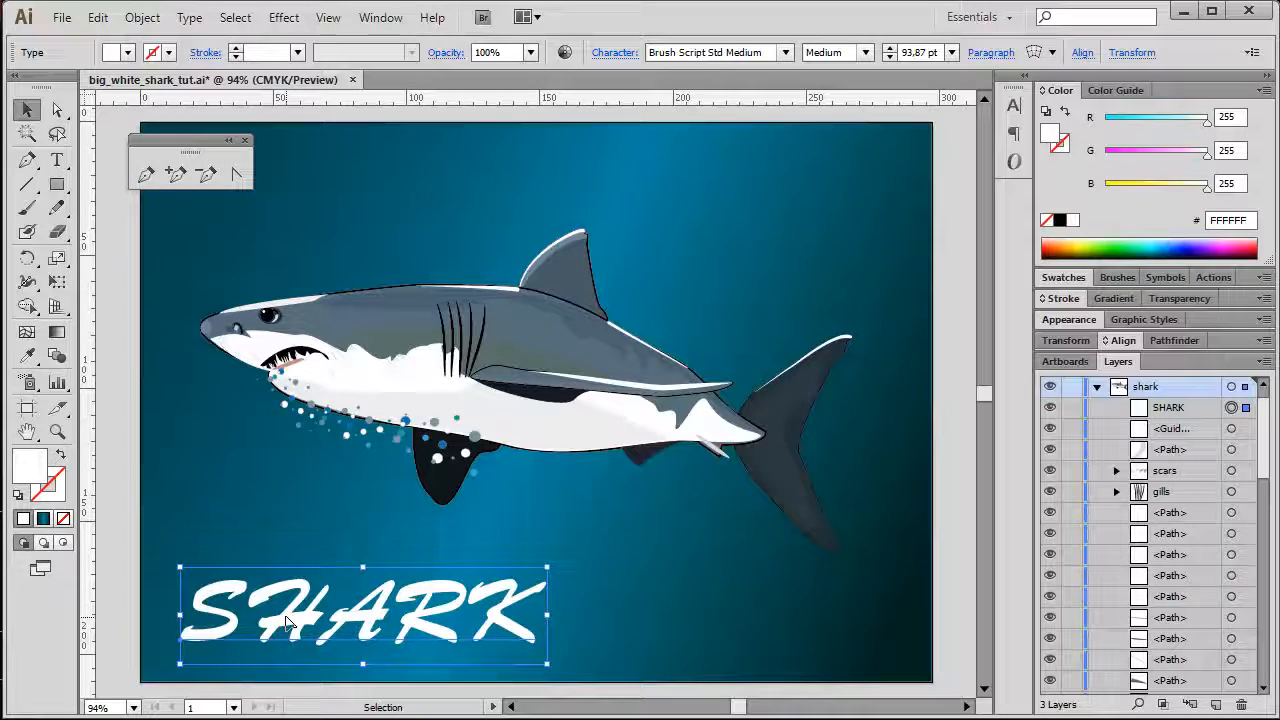
# Step: Convert the white SHARK text to outlines and delete the outlined lettering
pyautogui.click(188, 18)
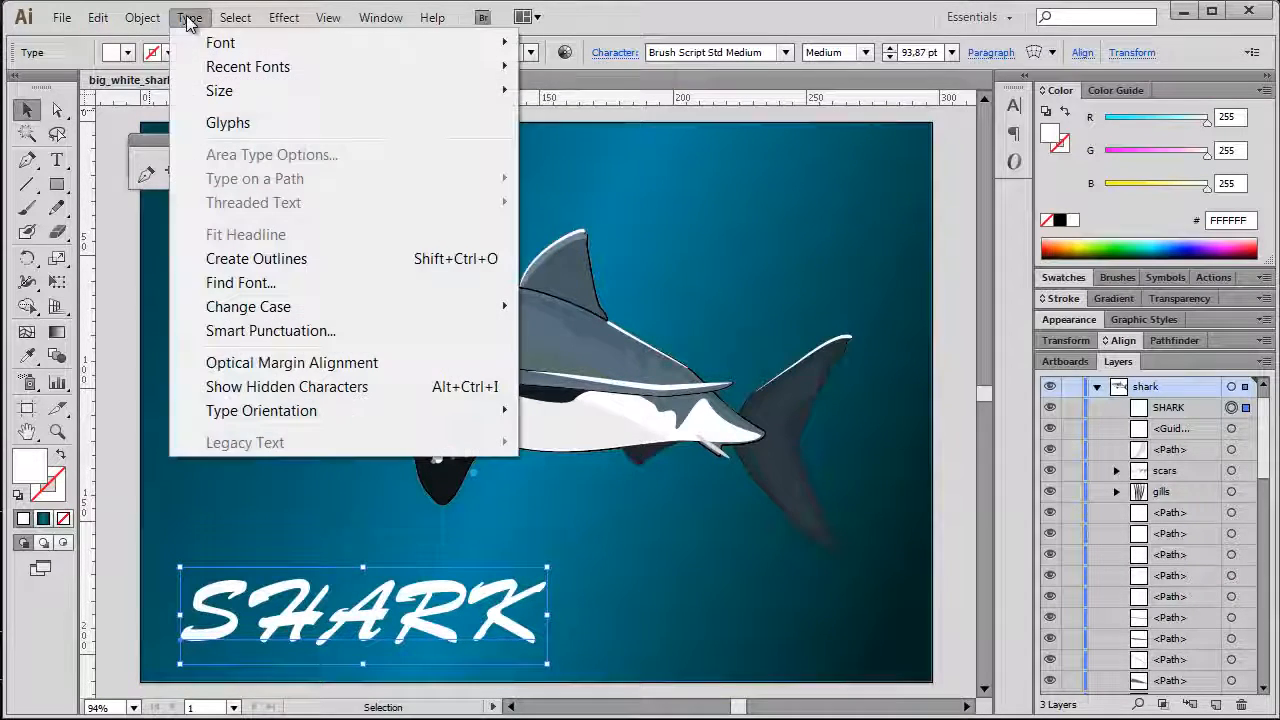
pyautogui.click(320, 262)
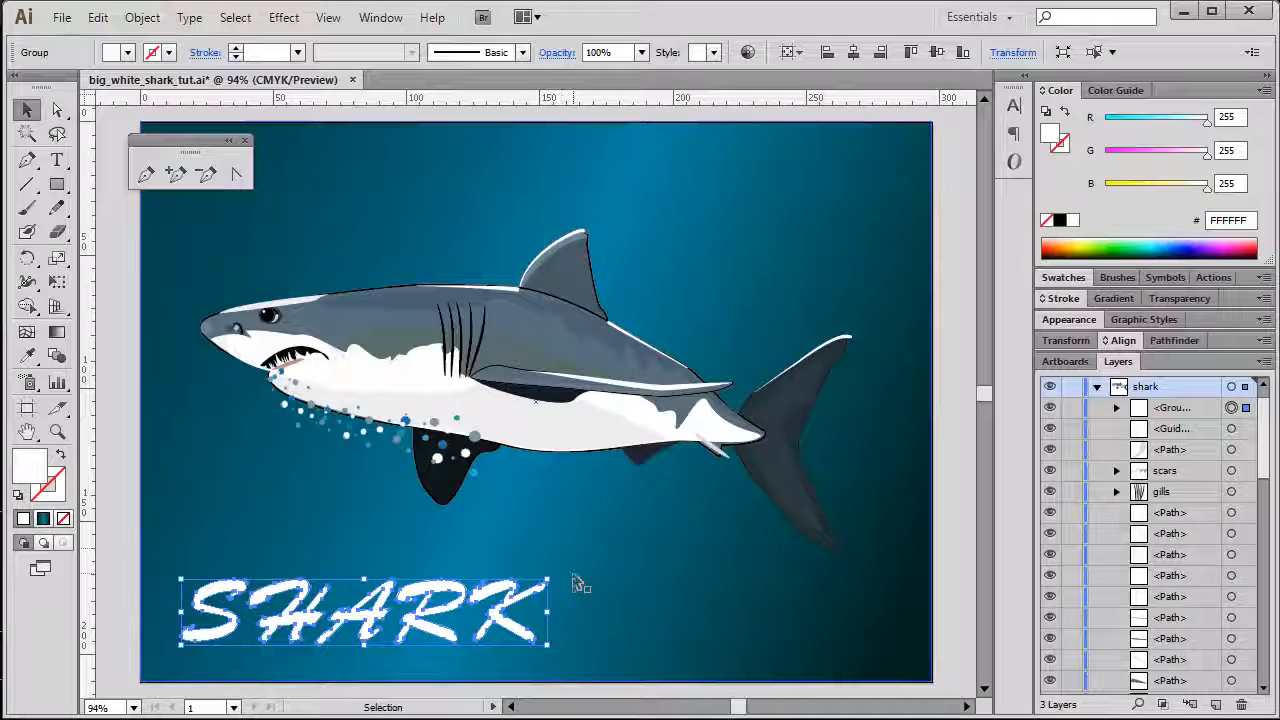
pyautogui.click(680, 585)
pyautogui.click(395, 637)
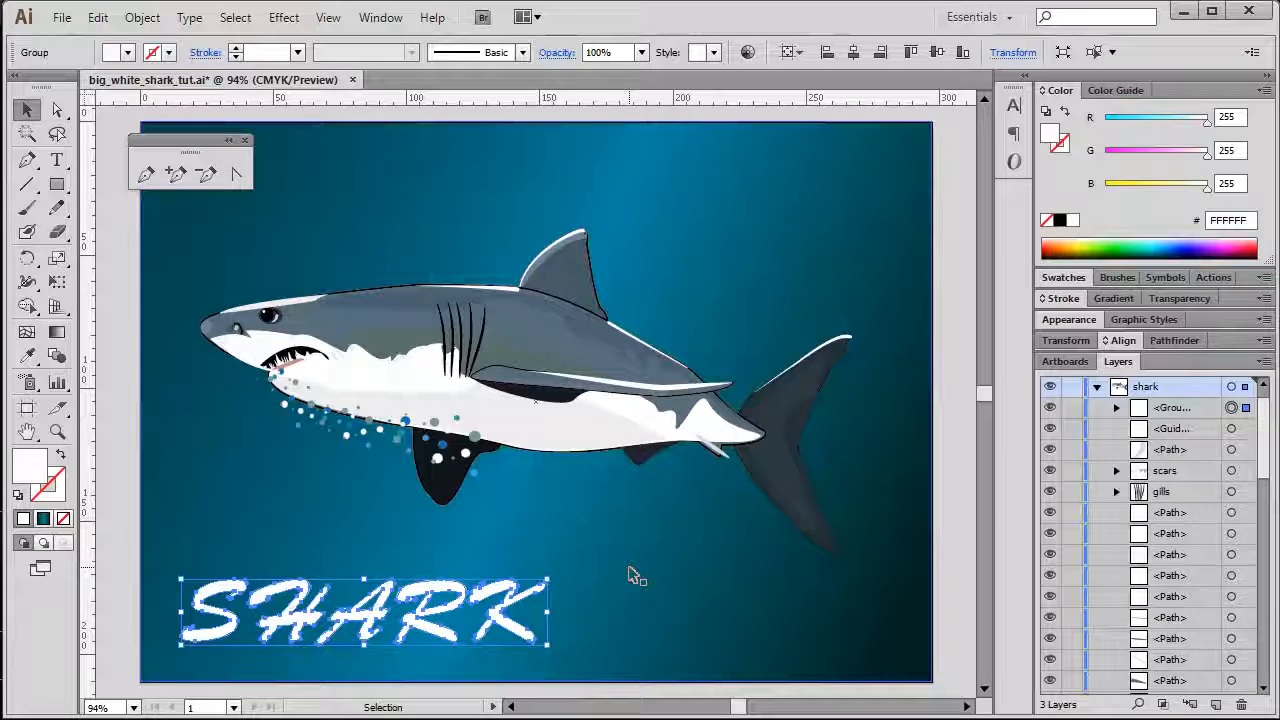
pyautogui.press('Delete')
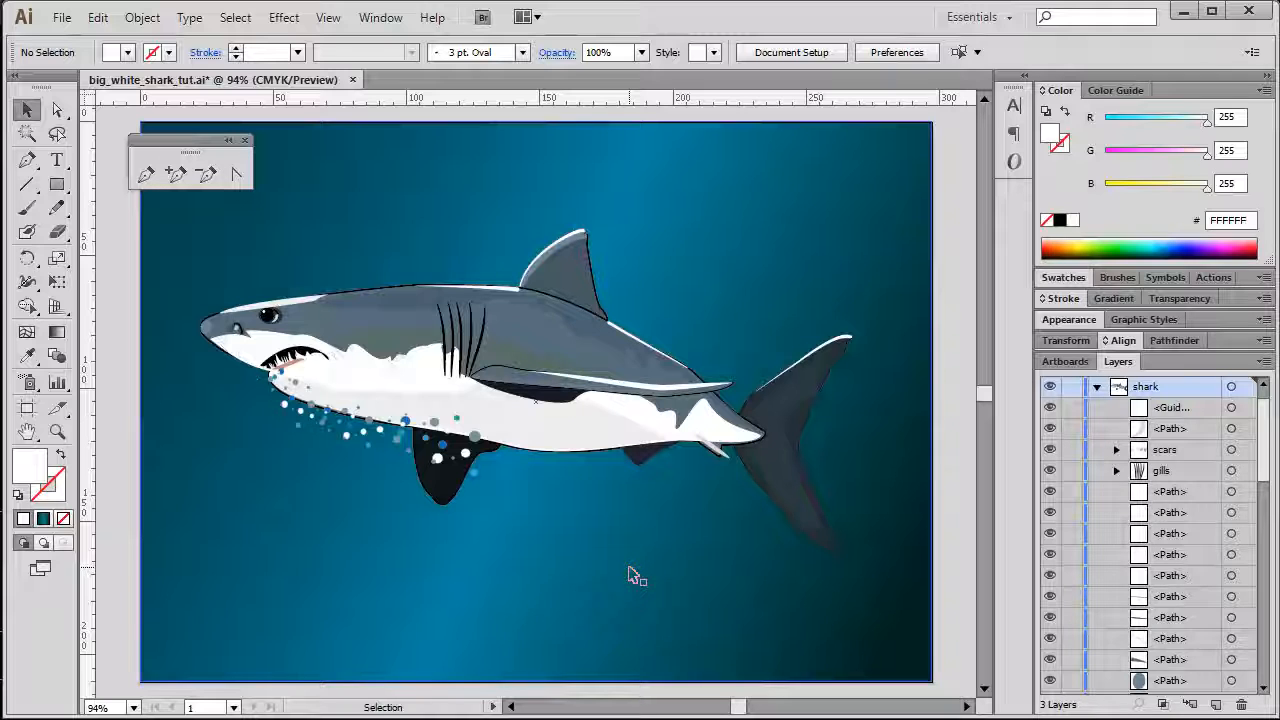
# Step: Clear all guides from the document
pyautogui.moveTo(450, 98); pyautogui.dragTo(470, 123)
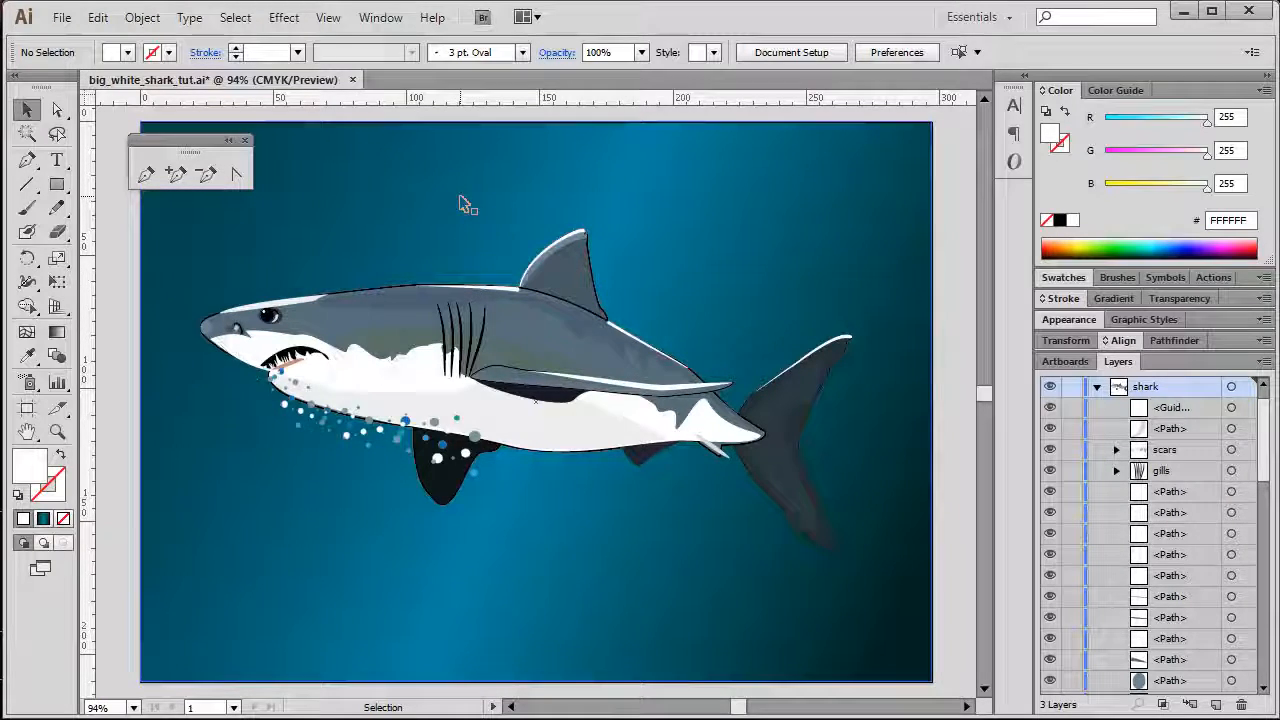
pyautogui.click(330, 17)
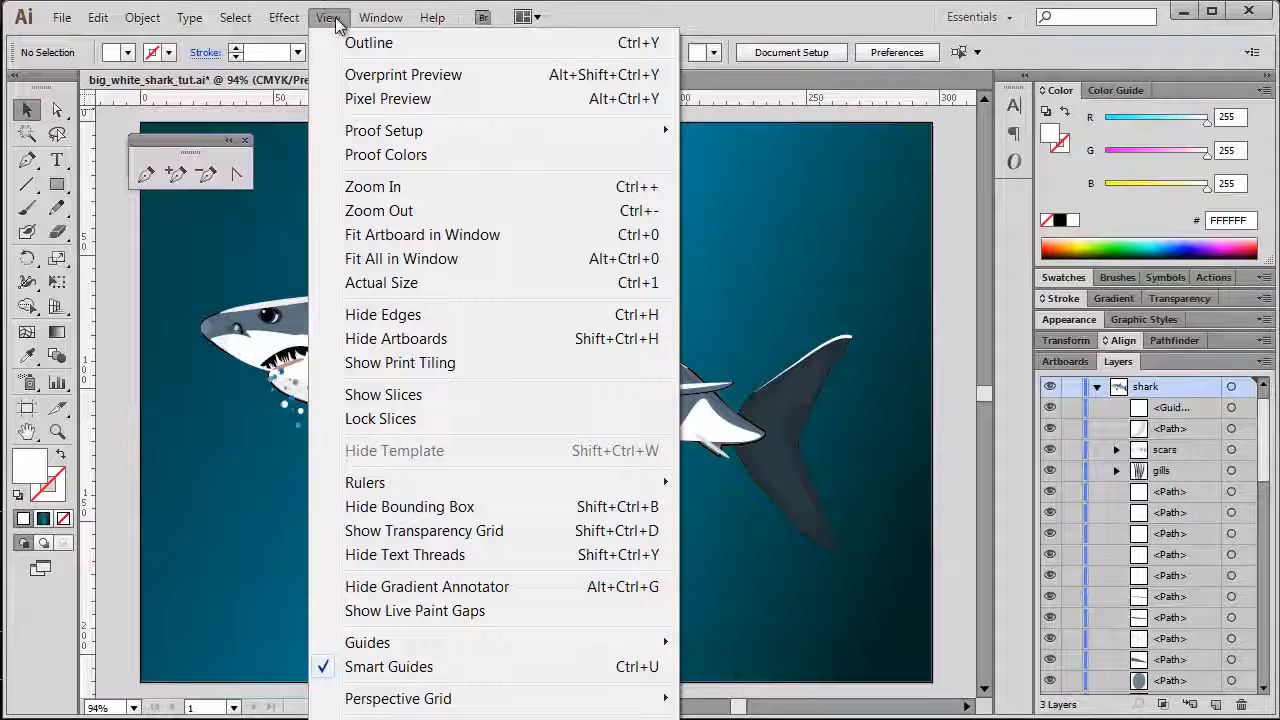
pyautogui.moveTo(420, 643)
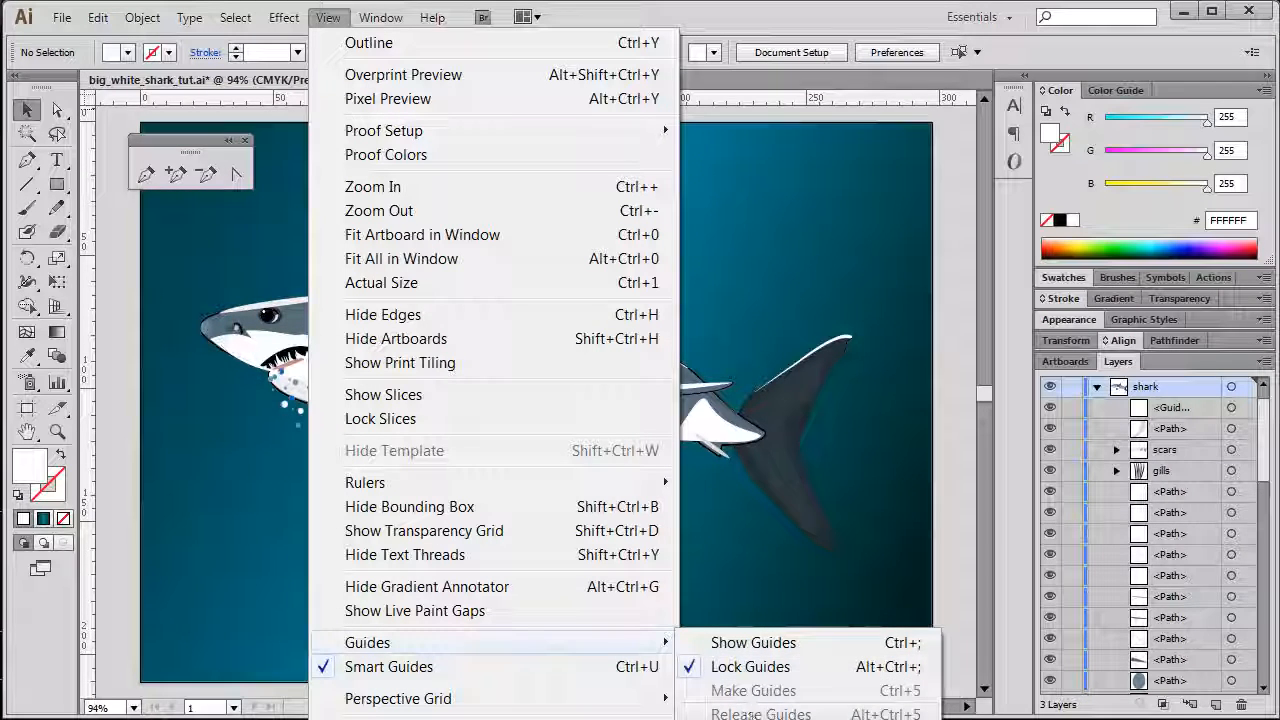
pyautogui.click(758, 713)
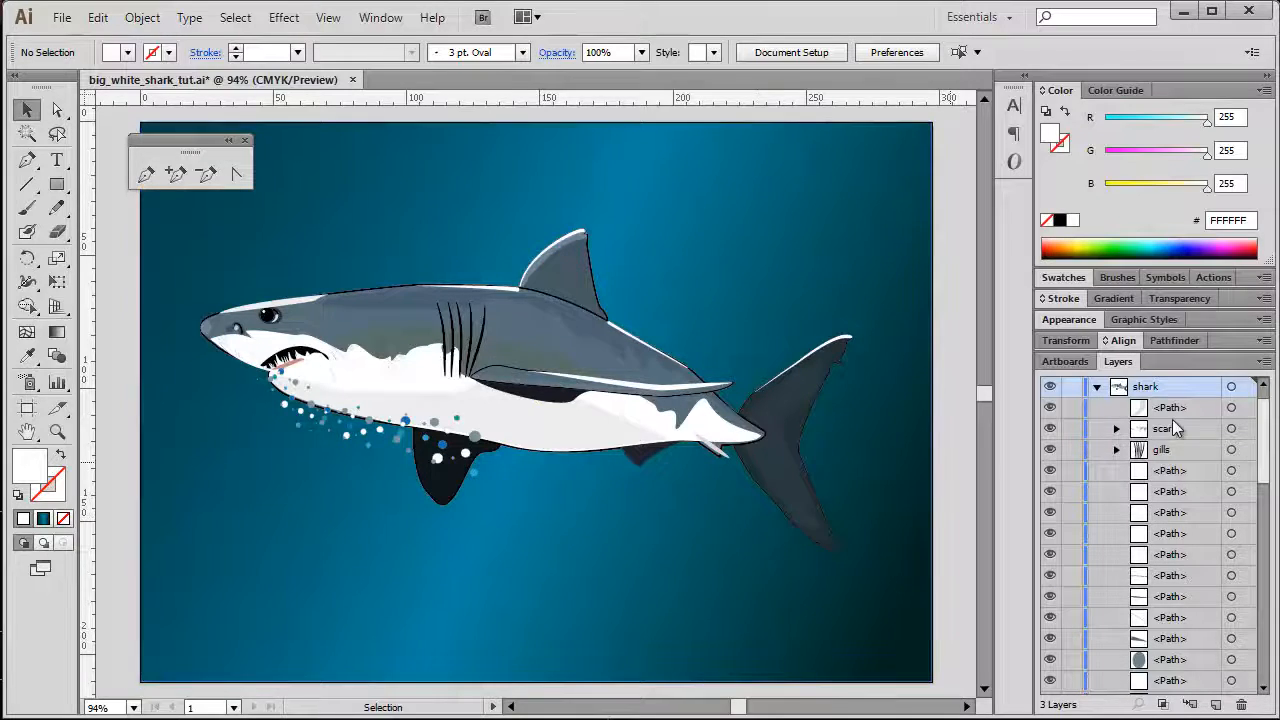
# Step: Examine the contents of the bubbles, shark and background layers for hidden or locked objects
pyautogui.click(1097, 388)
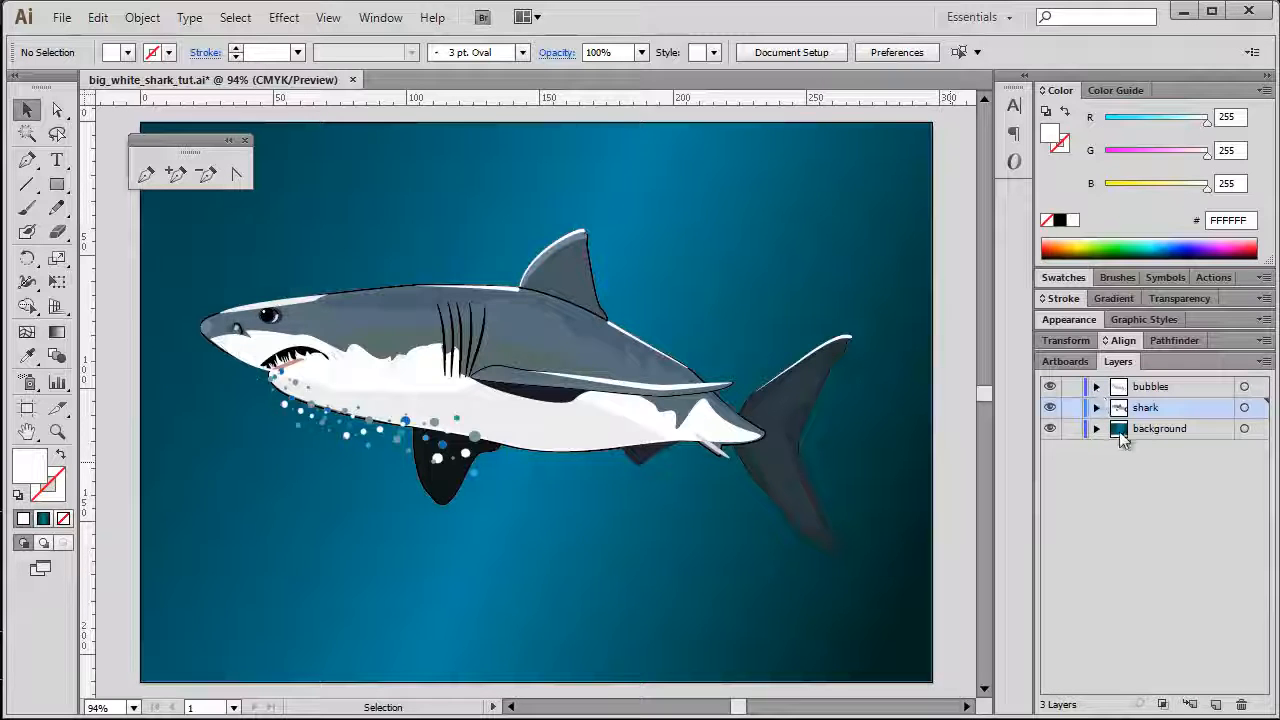
pyautogui.click(1097, 387)
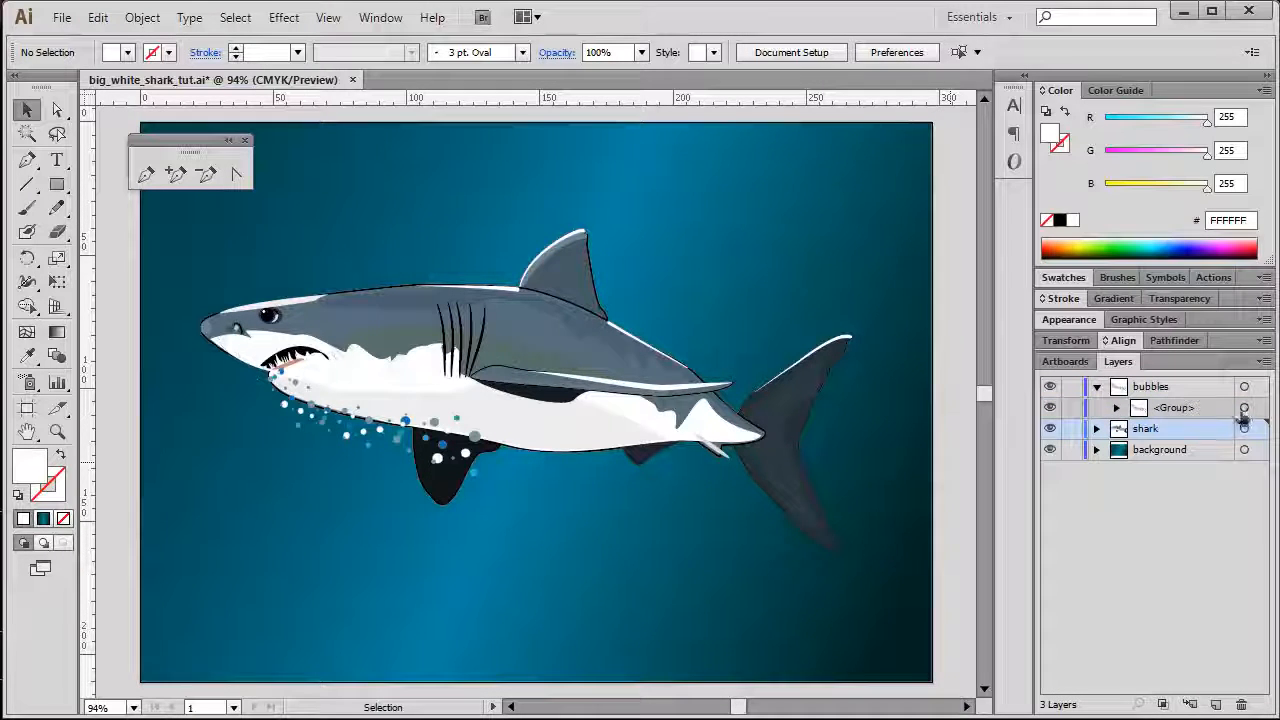
pyautogui.click(1117, 408)
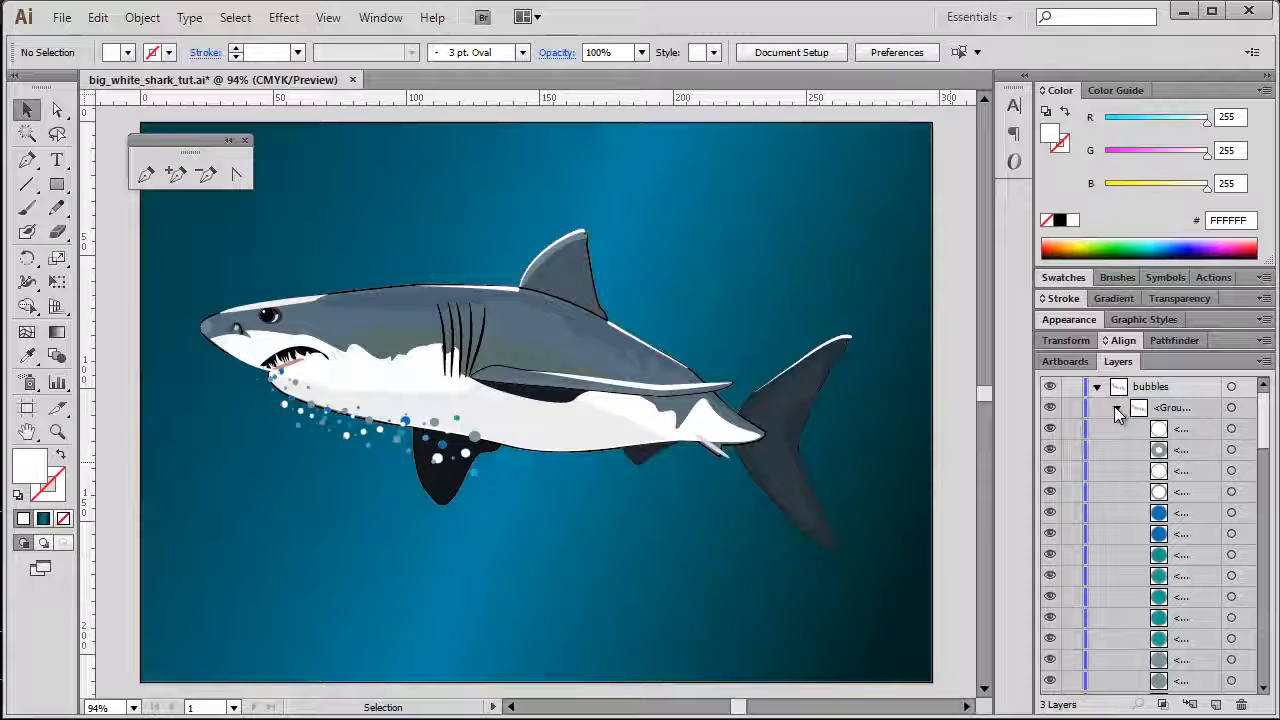
pyautogui.moveTo(1265, 436); pyautogui.dragTo(1269, 505)
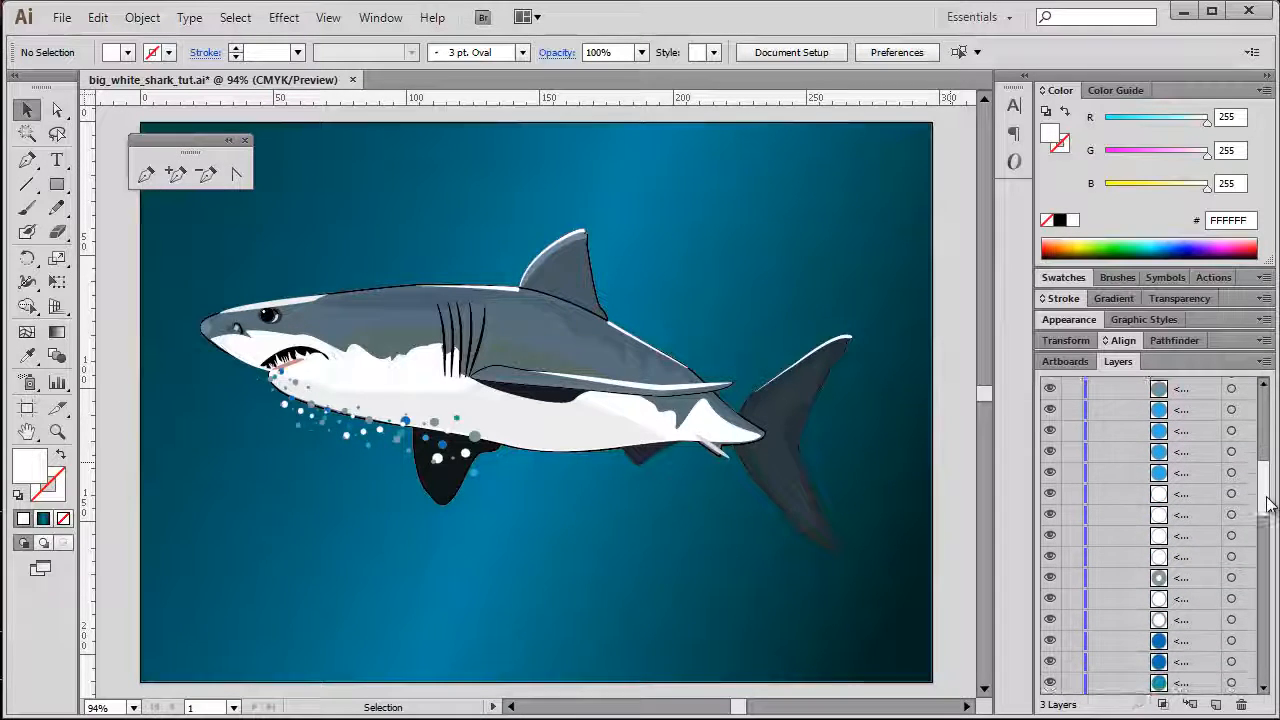
pyautogui.click(1050, 474)
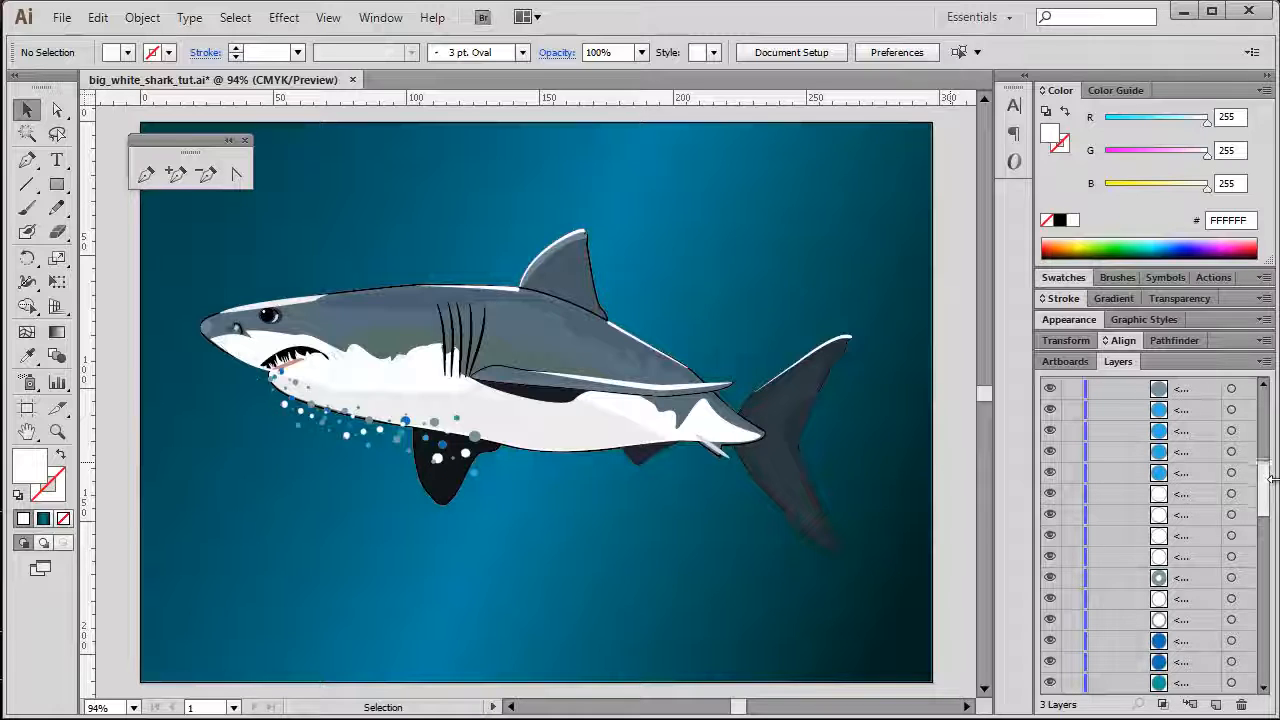
pyautogui.moveTo(1263, 490); pyautogui.dragTo(1262, 675)
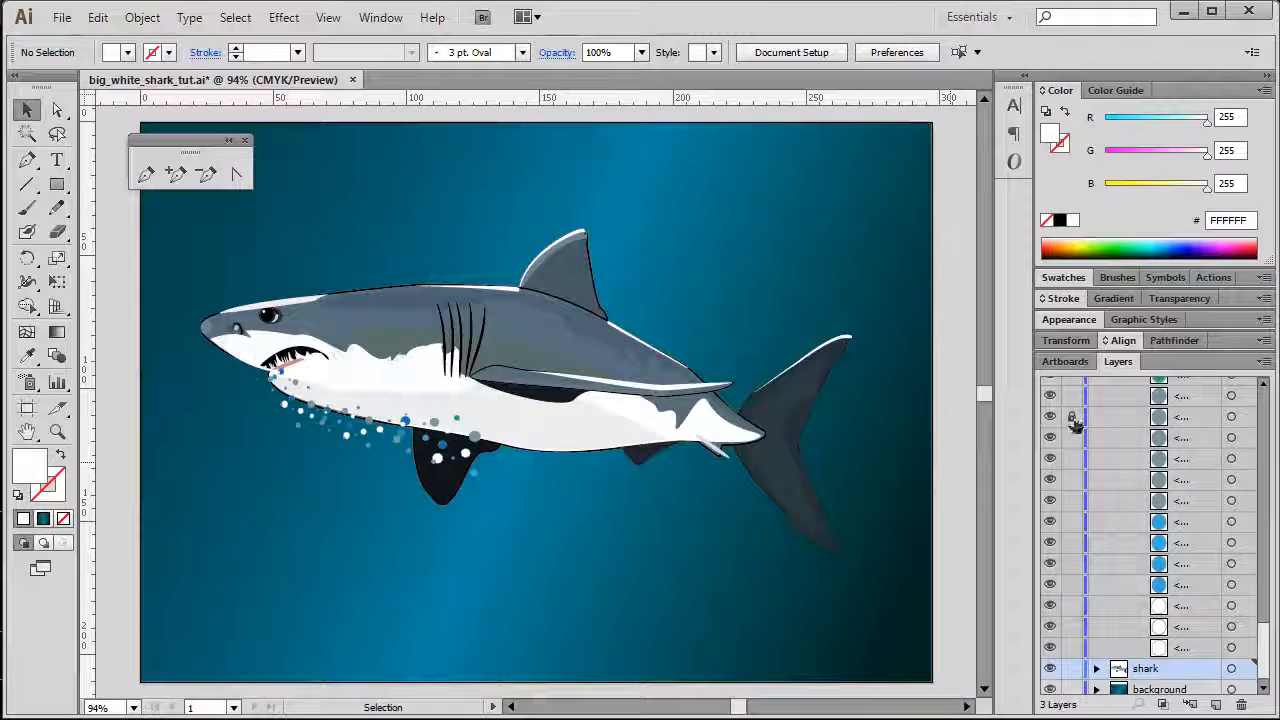
pyautogui.click(1072, 423)
pyautogui.moveTo(1264, 638); pyautogui.dragTo(1262, 662)
pyautogui.click(1097, 665)
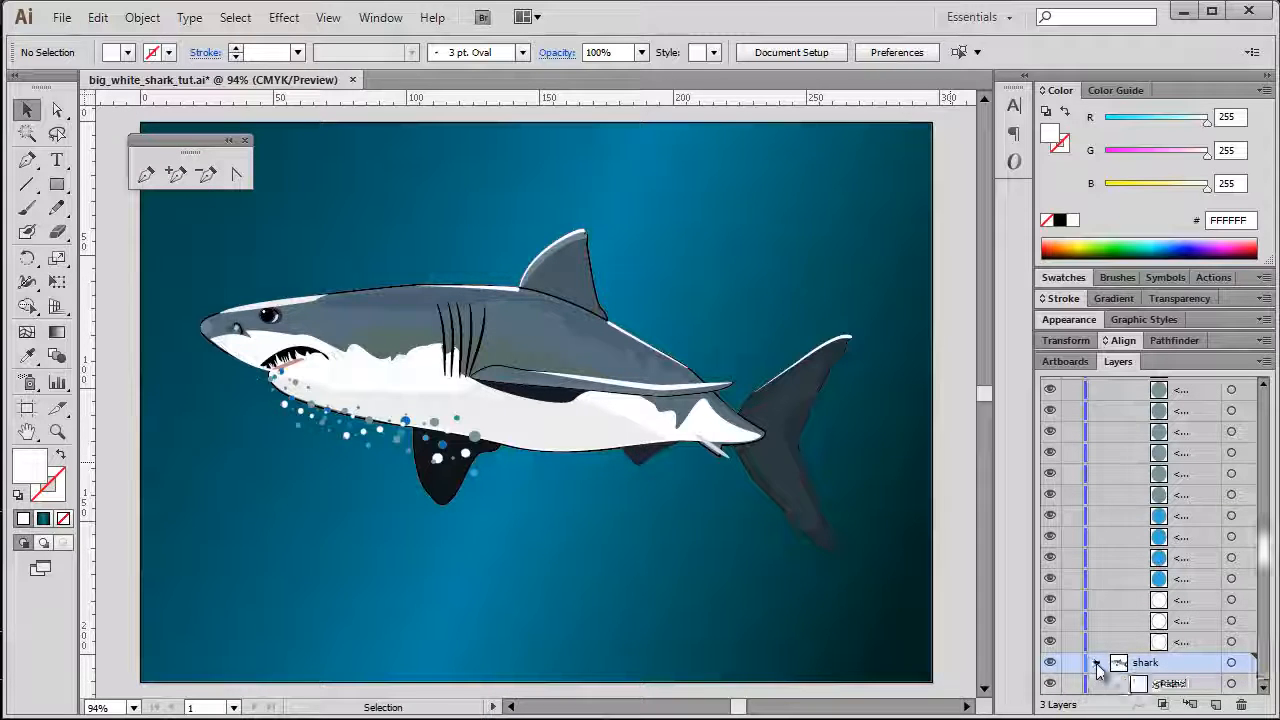
pyautogui.moveTo(1264, 562); pyautogui.dragTo(1266, 682)
pyautogui.click(1097, 683)
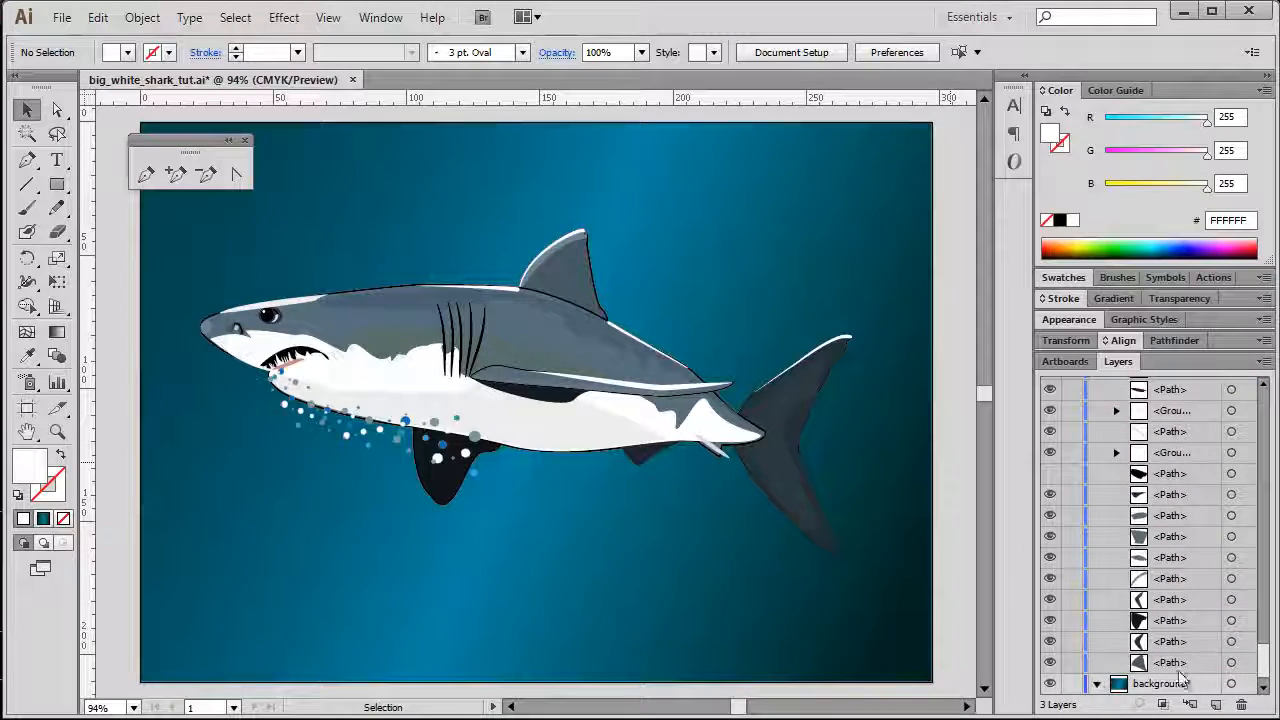
pyautogui.moveTo(1265, 668); pyautogui.dragTo(1265, 412)
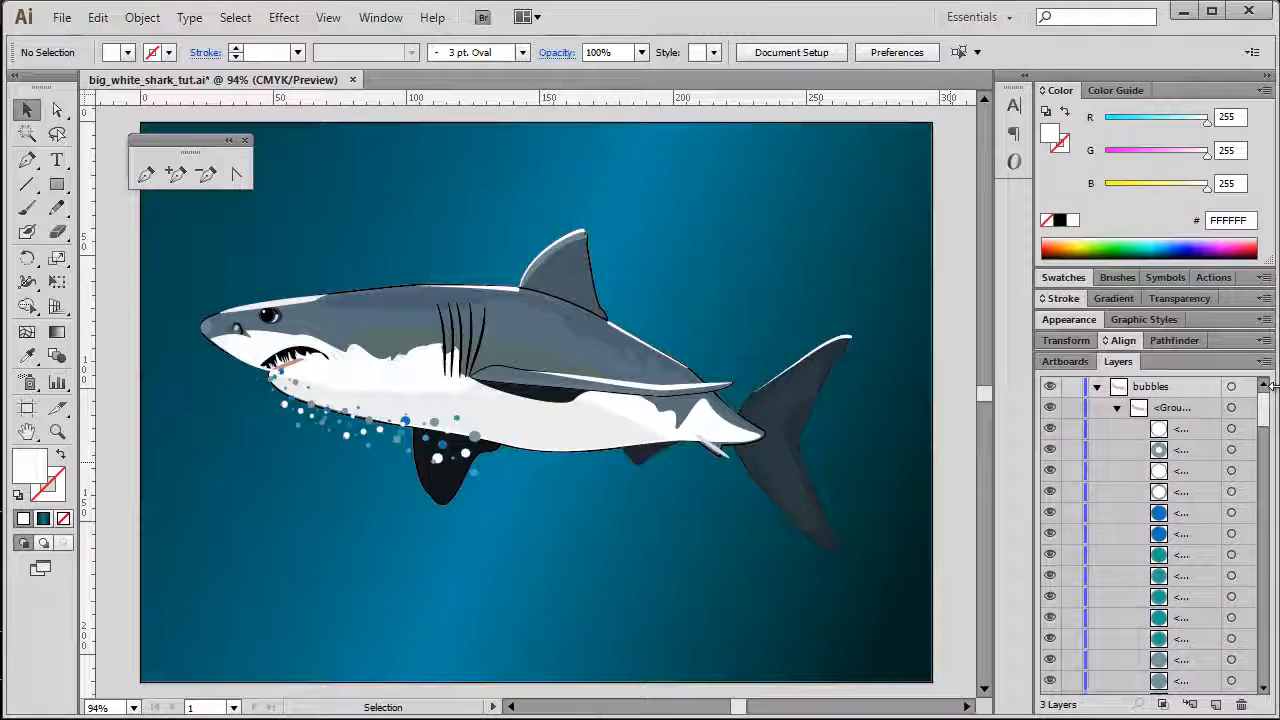
# Step: Collapse the bubbles, shark and background layers and make the background layer active
pyautogui.click(1096, 387)
pyautogui.click(1097, 408)
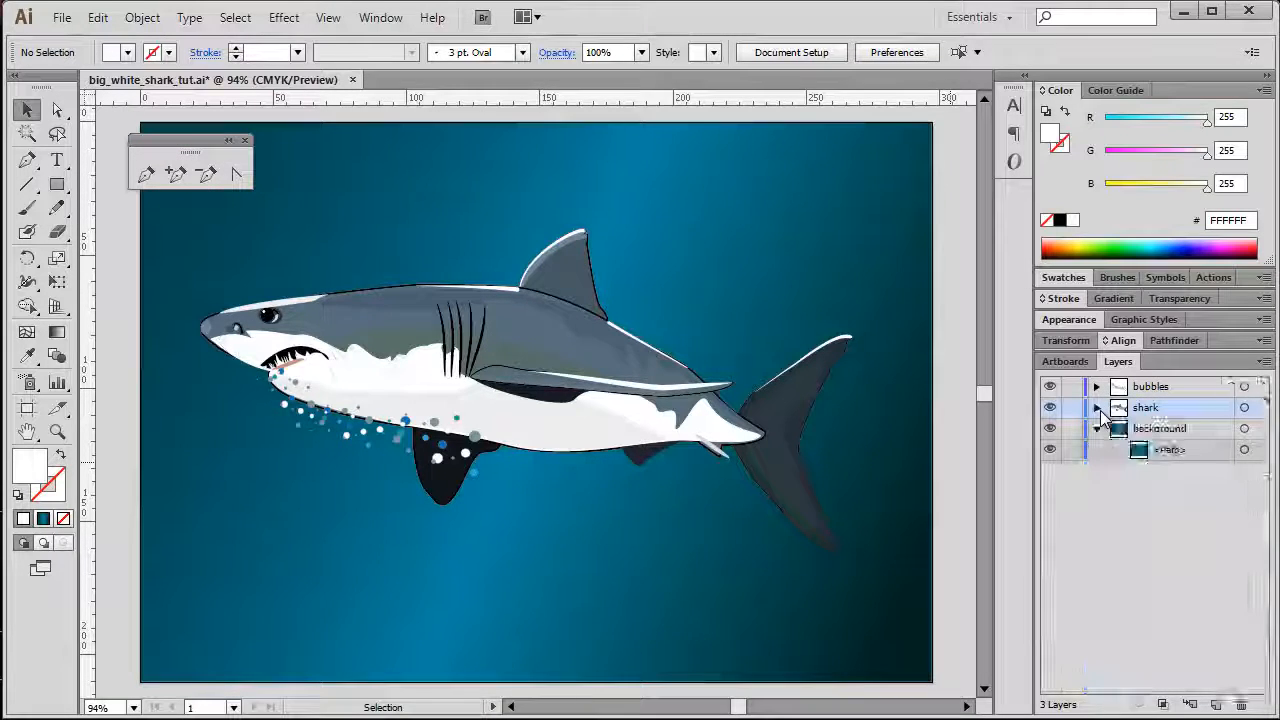
pyautogui.click(1097, 428)
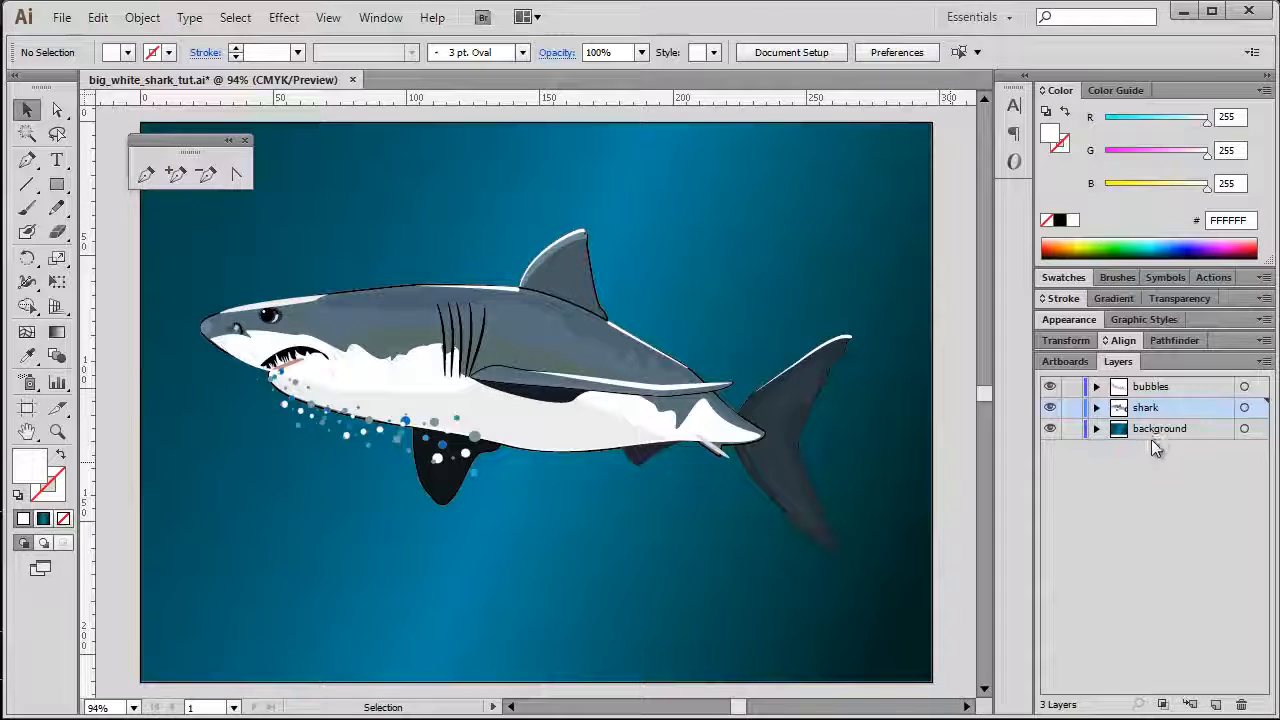
pyautogui.click(1151, 430)
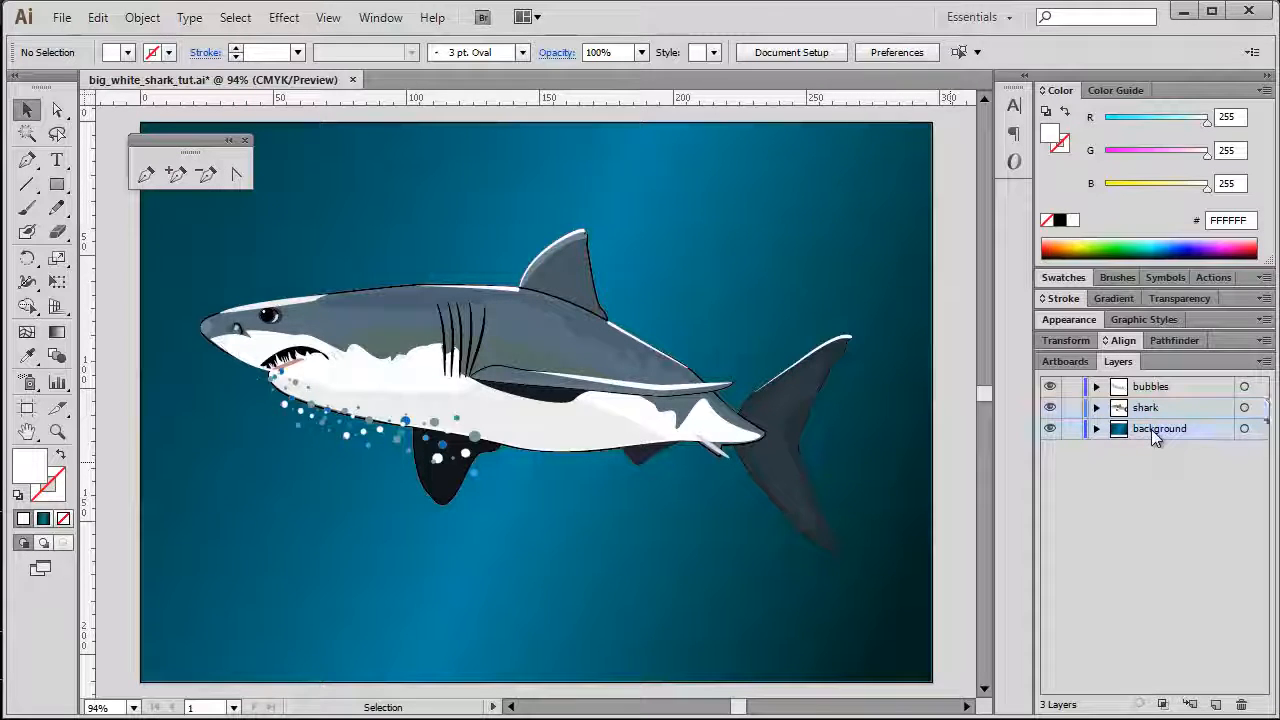
# Step: Check the contents of the background and bubbles layers by hiding and showing them, and make the shark layer active
pyautogui.click(1049, 428)
pyautogui.click(1049, 428)
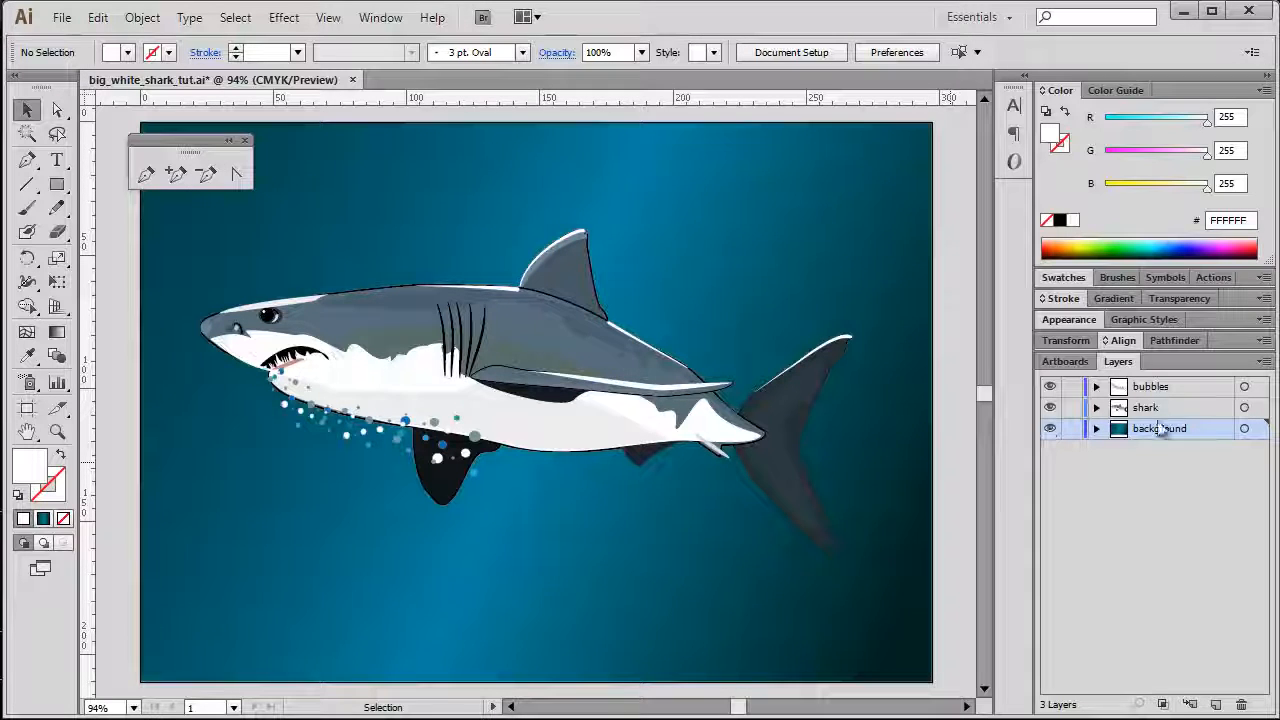
pyautogui.click(1155, 405)
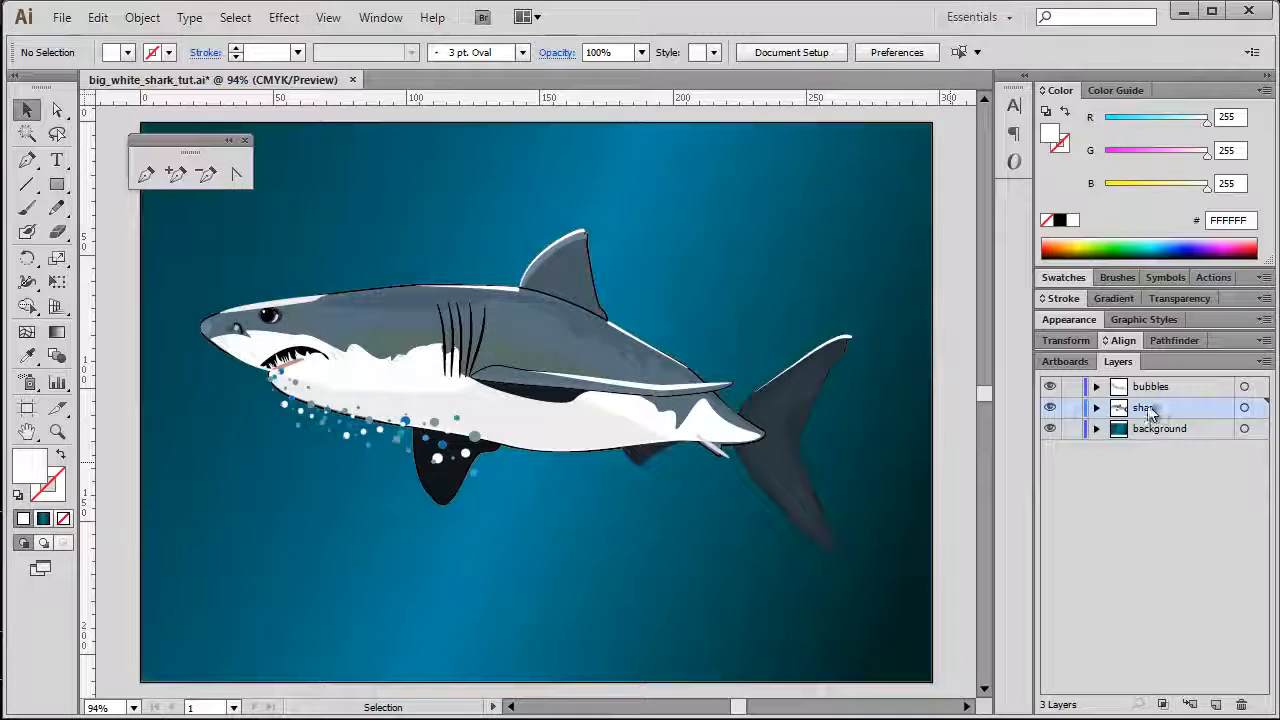
pyautogui.click(1049, 387)
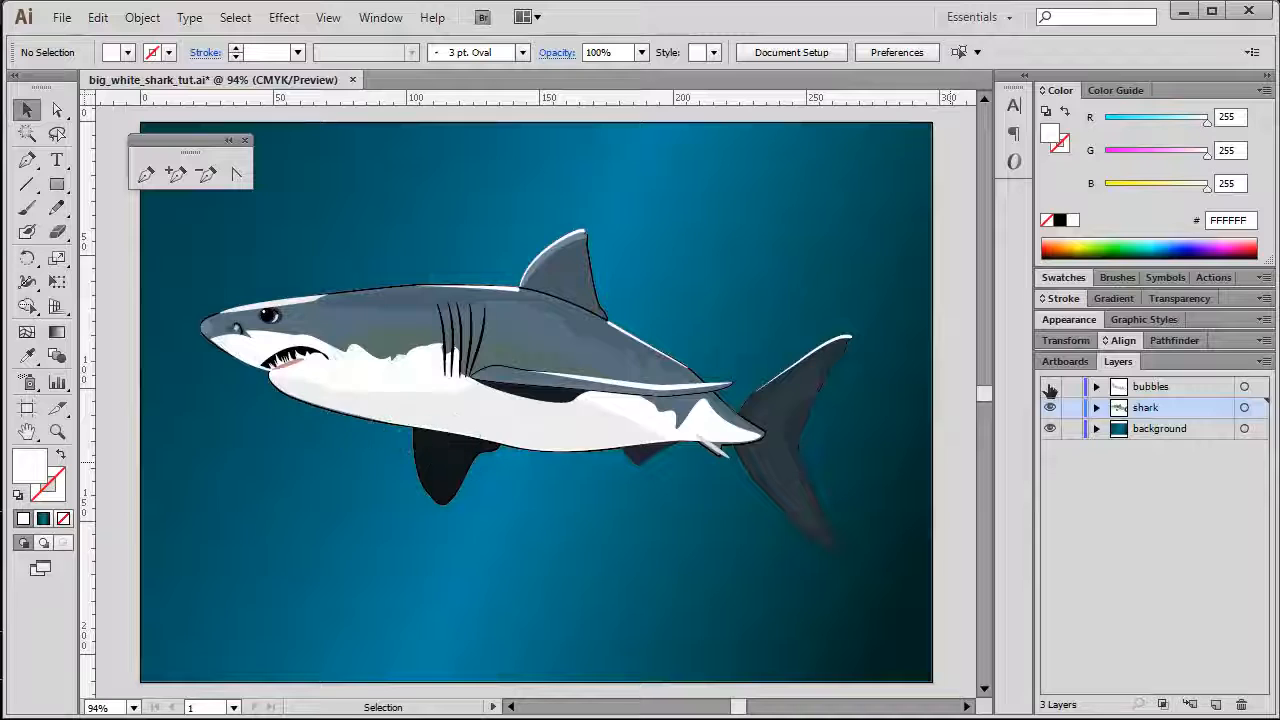
pyautogui.click(1049, 387)
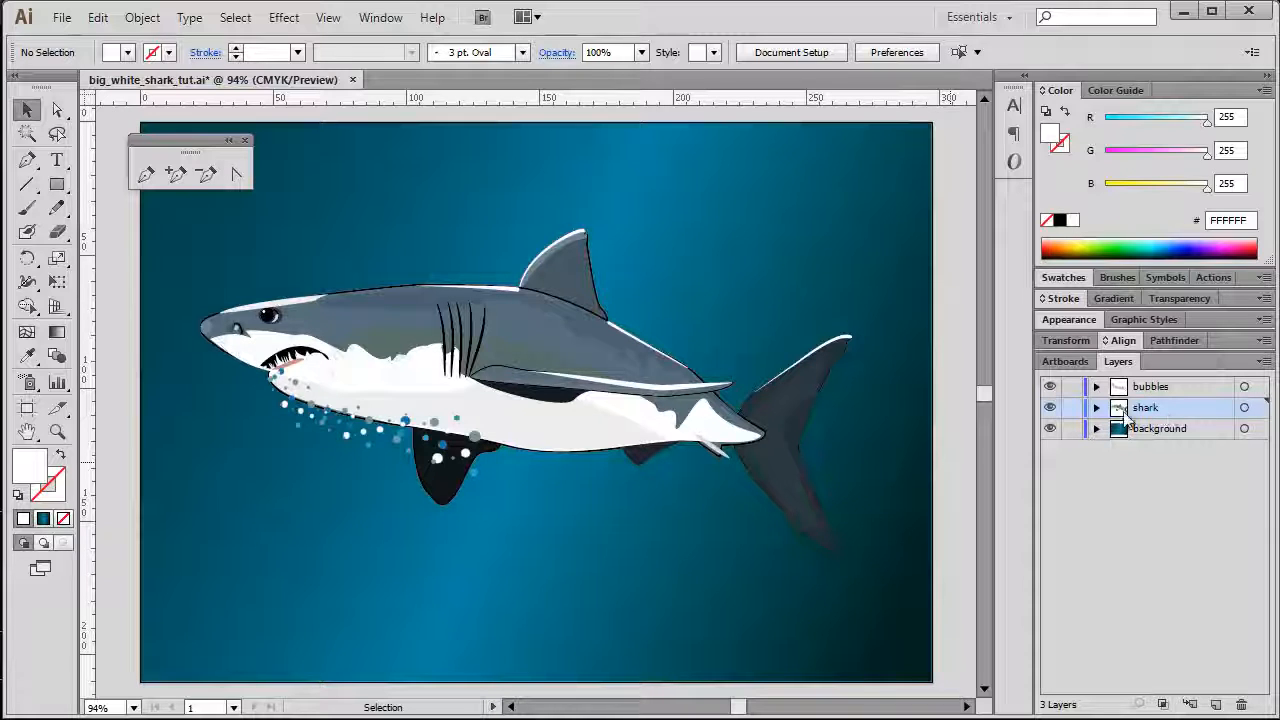
# Step: Expand the shark layer and look over its named scars and gills groups
pyautogui.click(1096, 408)
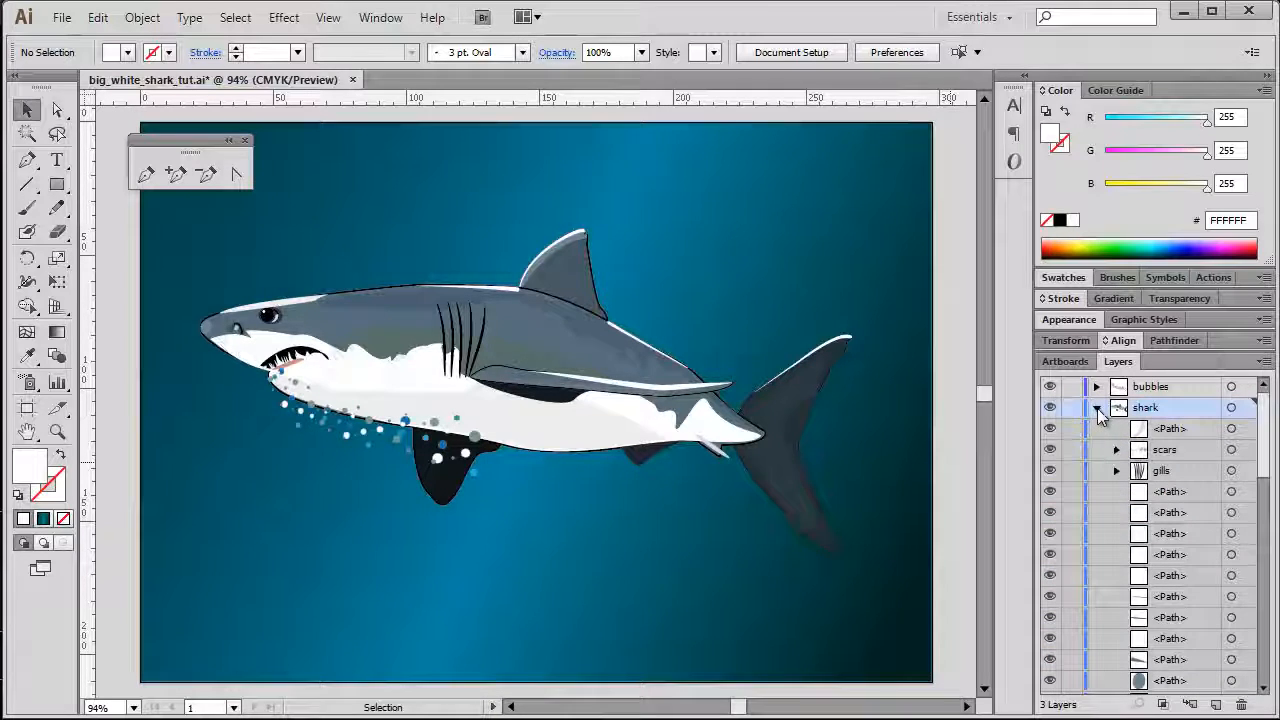
pyautogui.click(1160, 472)
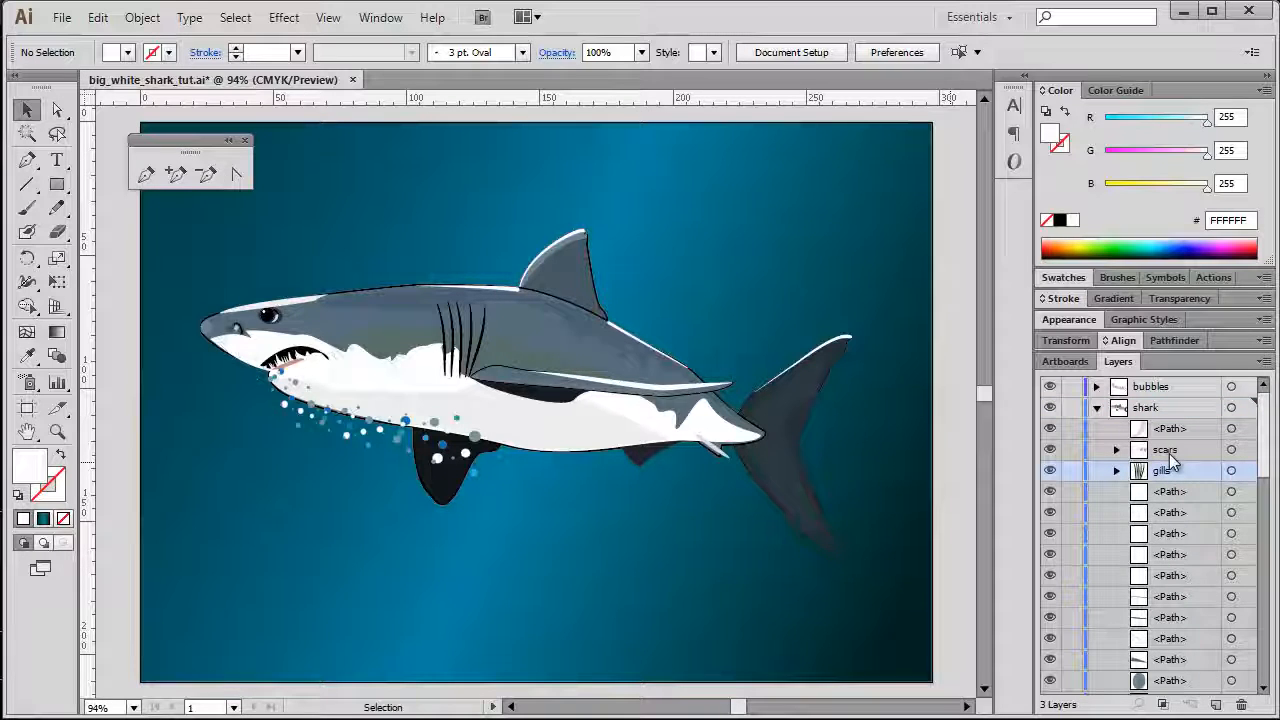
pyautogui.moveTo(1265, 485); pyautogui.dragTo(1260, 455)
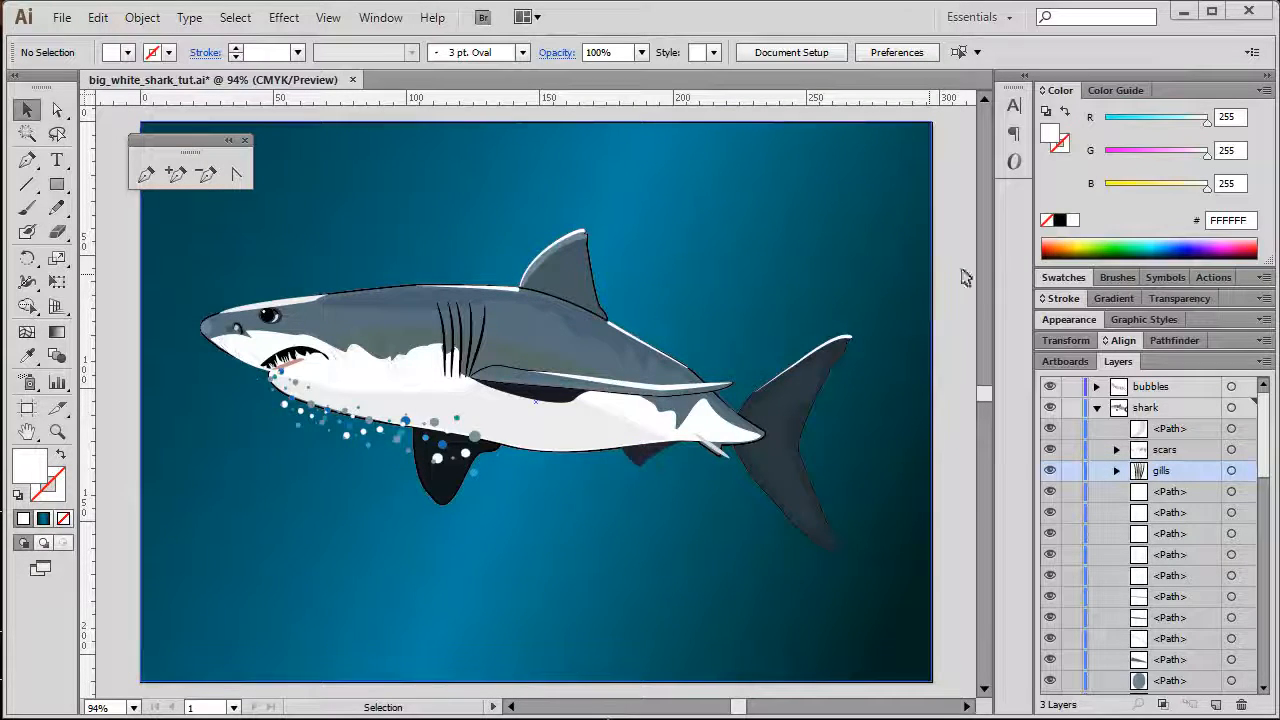
# Step: Review the document's swatches and brushes for unused items
pyautogui.click(1053, 275)
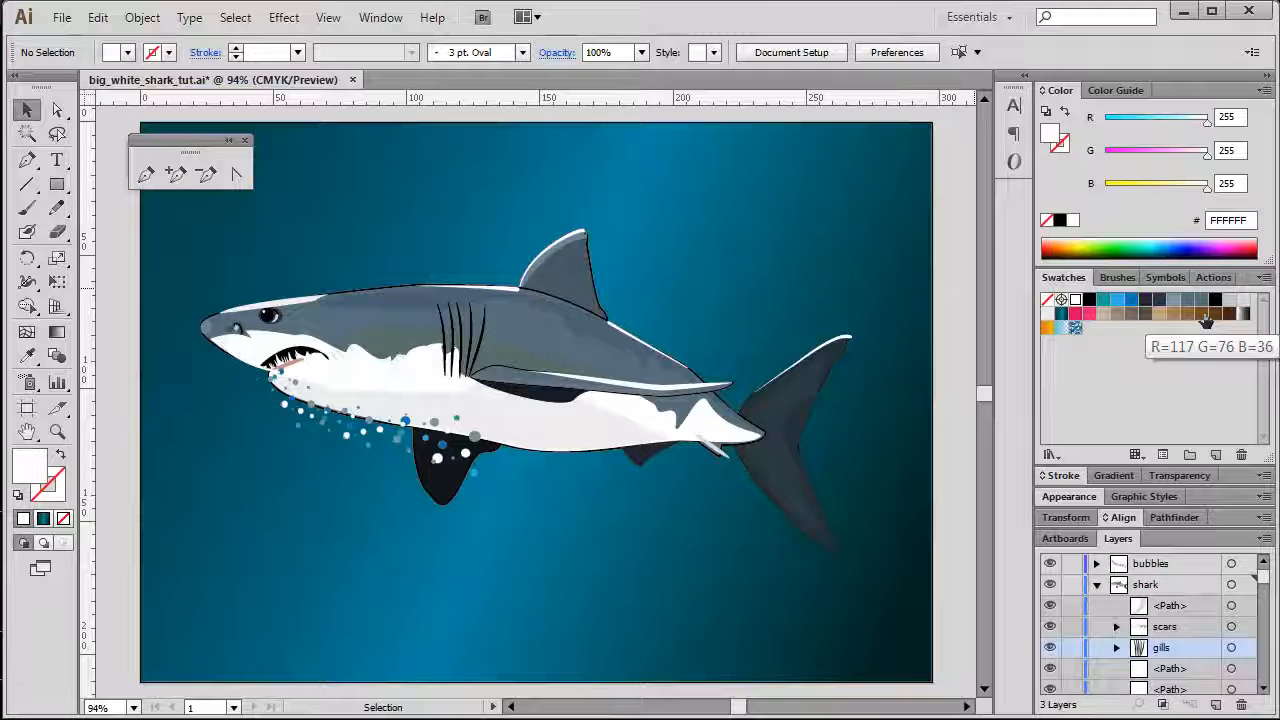
pyautogui.click(1115, 280)
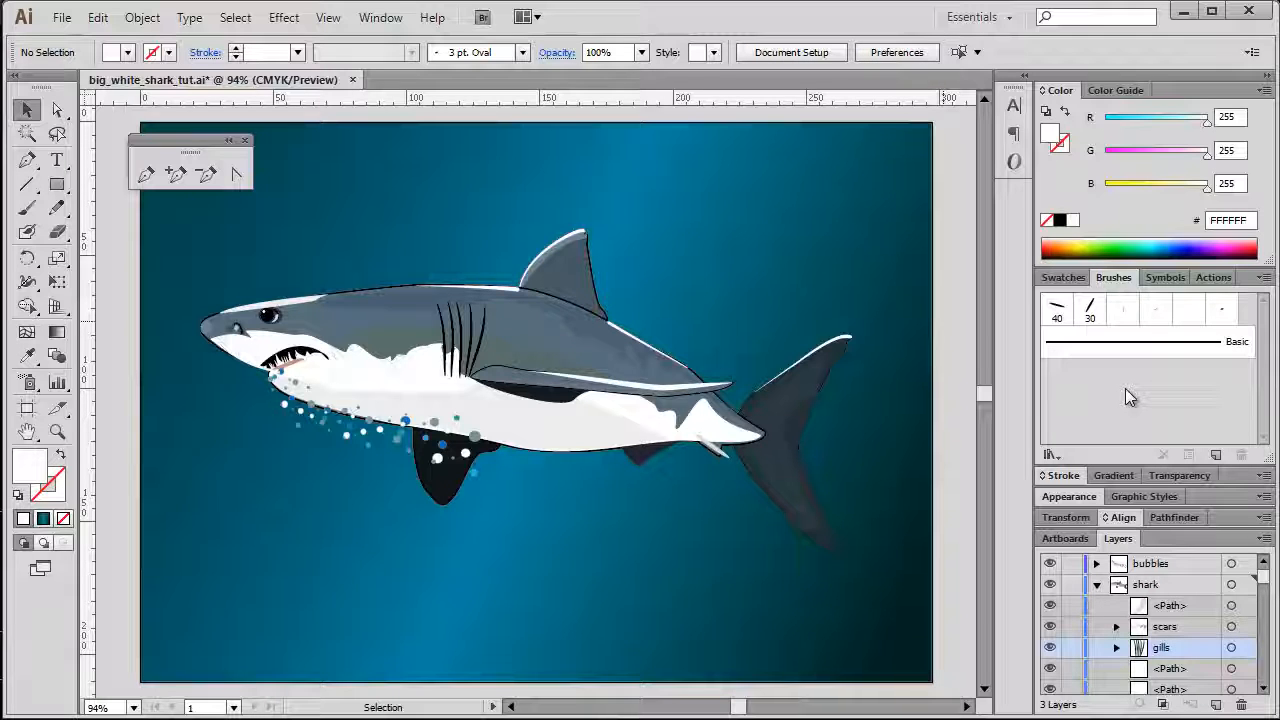
pyautogui.click(1073, 282)
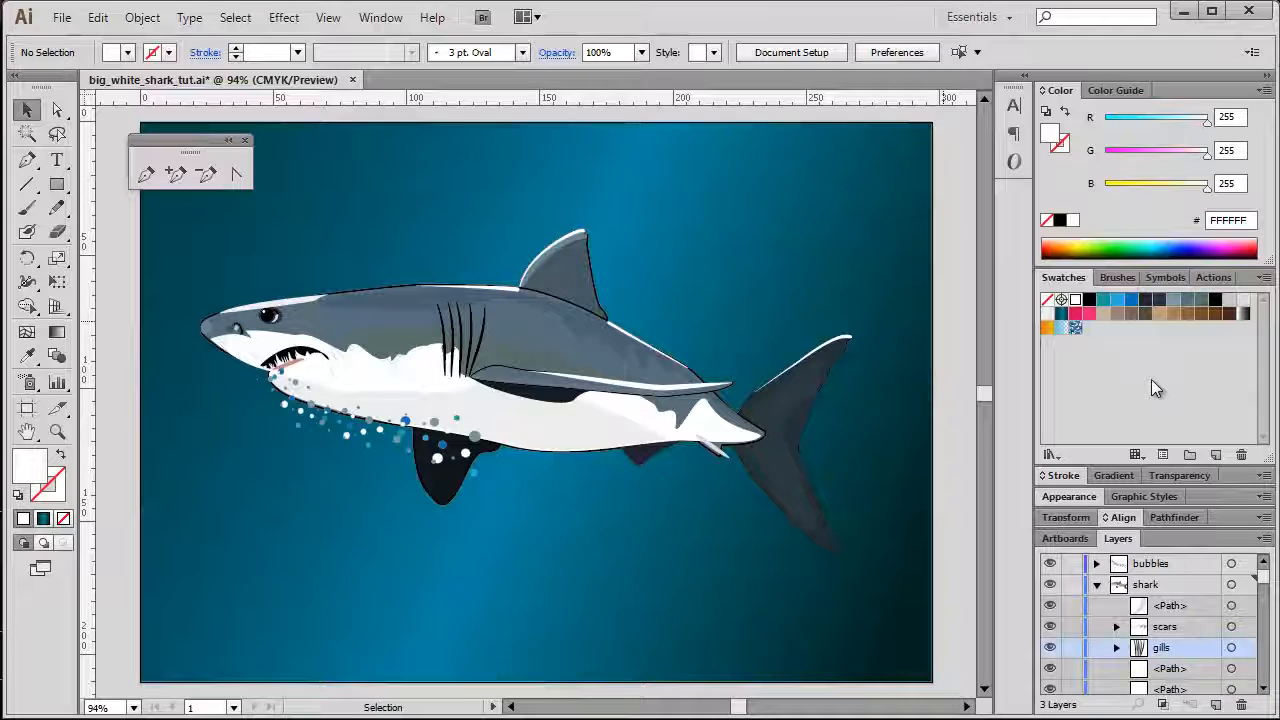
# Step: Run the default Delete Unused Panel Items action and check the remaining swatches and brushes
pyautogui.click(1208, 280)
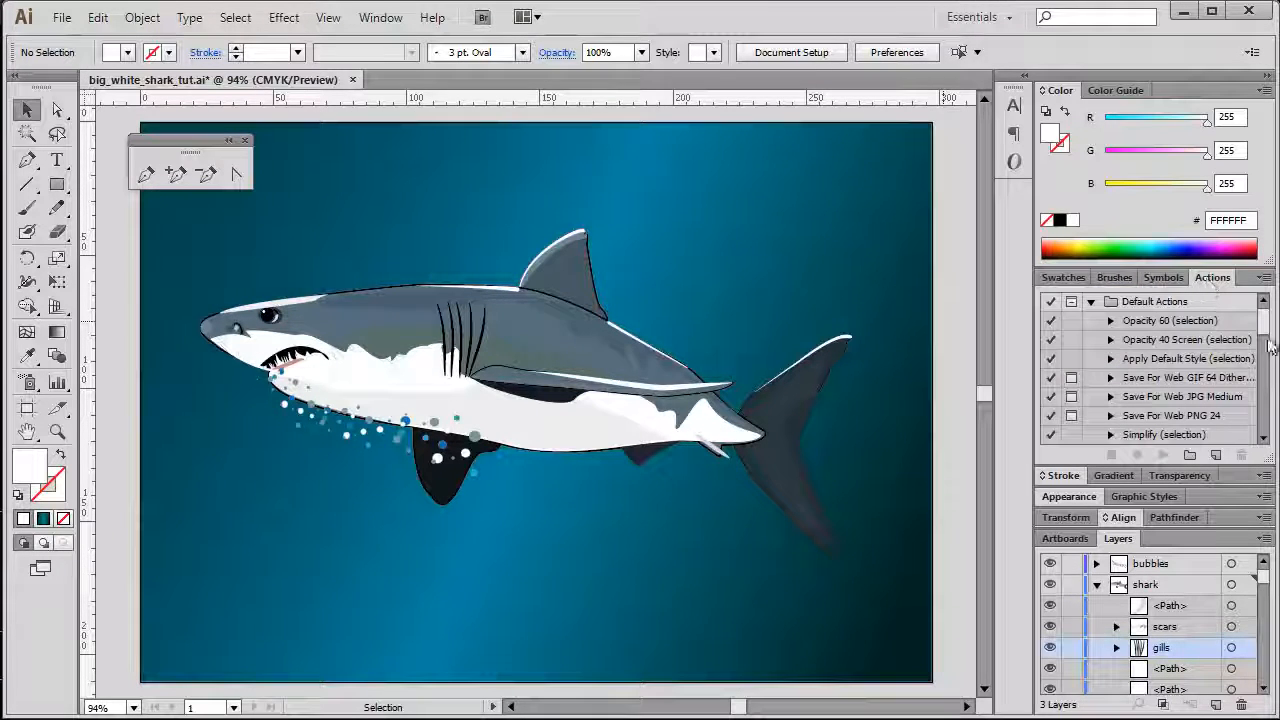
pyautogui.scroll(-5, 1267, 340)
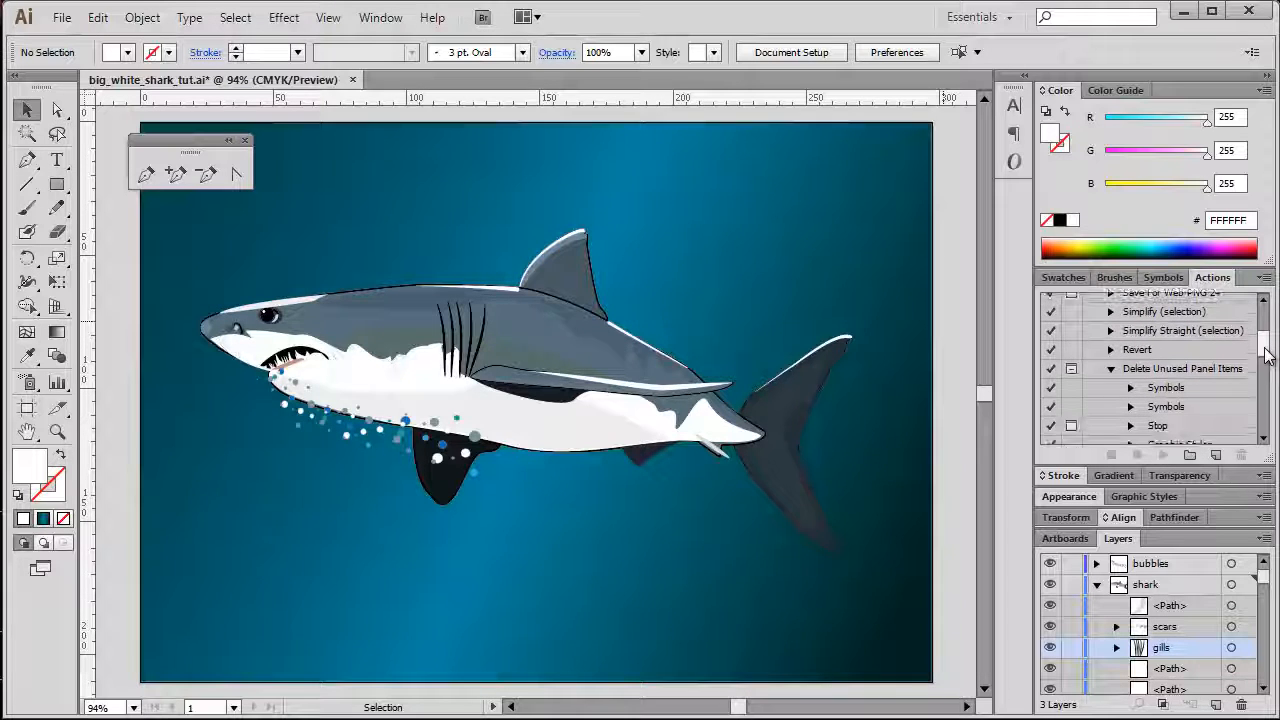
pyautogui.scroll(-2, 1267, 355)
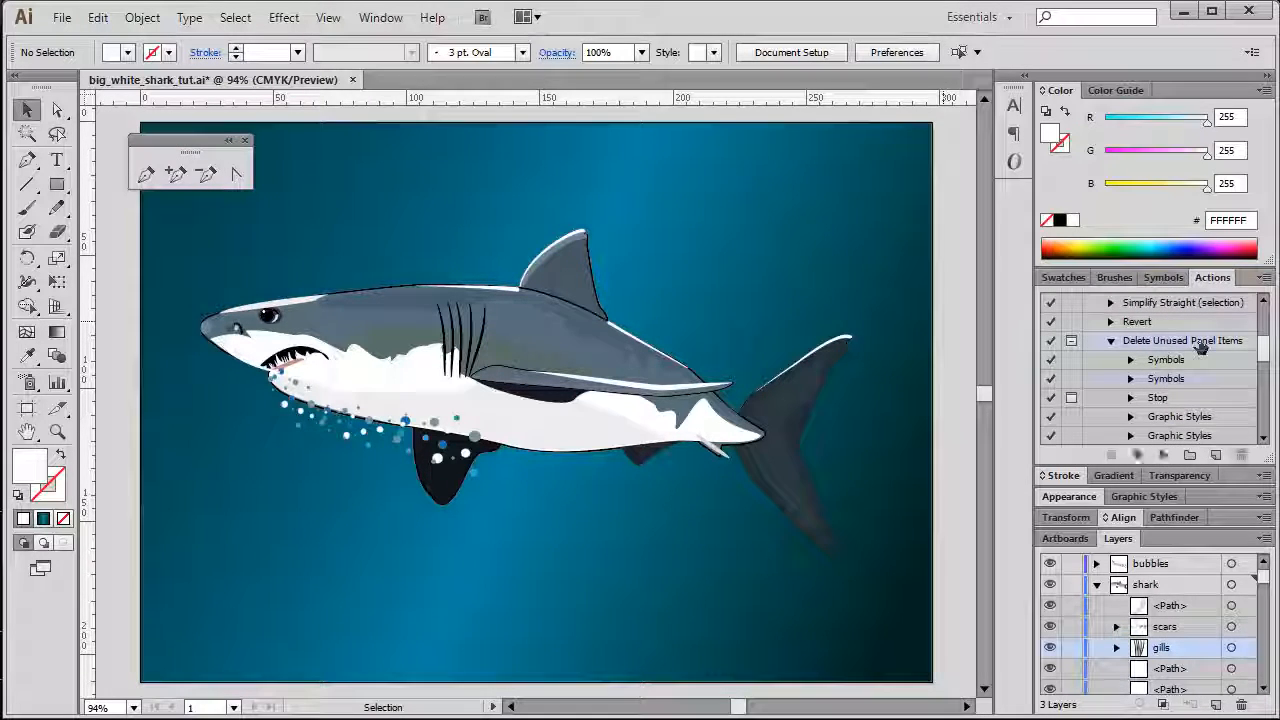
pyautogui.click(1200, 343)
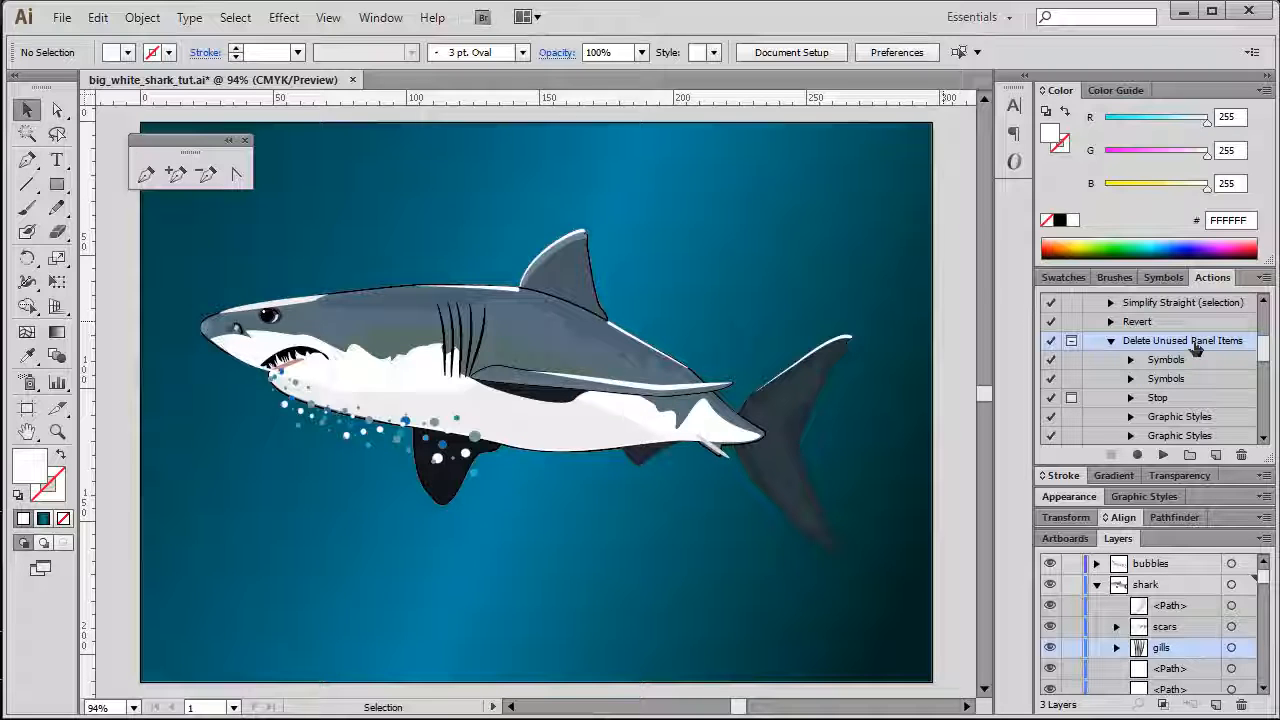
pyautogui.click(1163, 454)
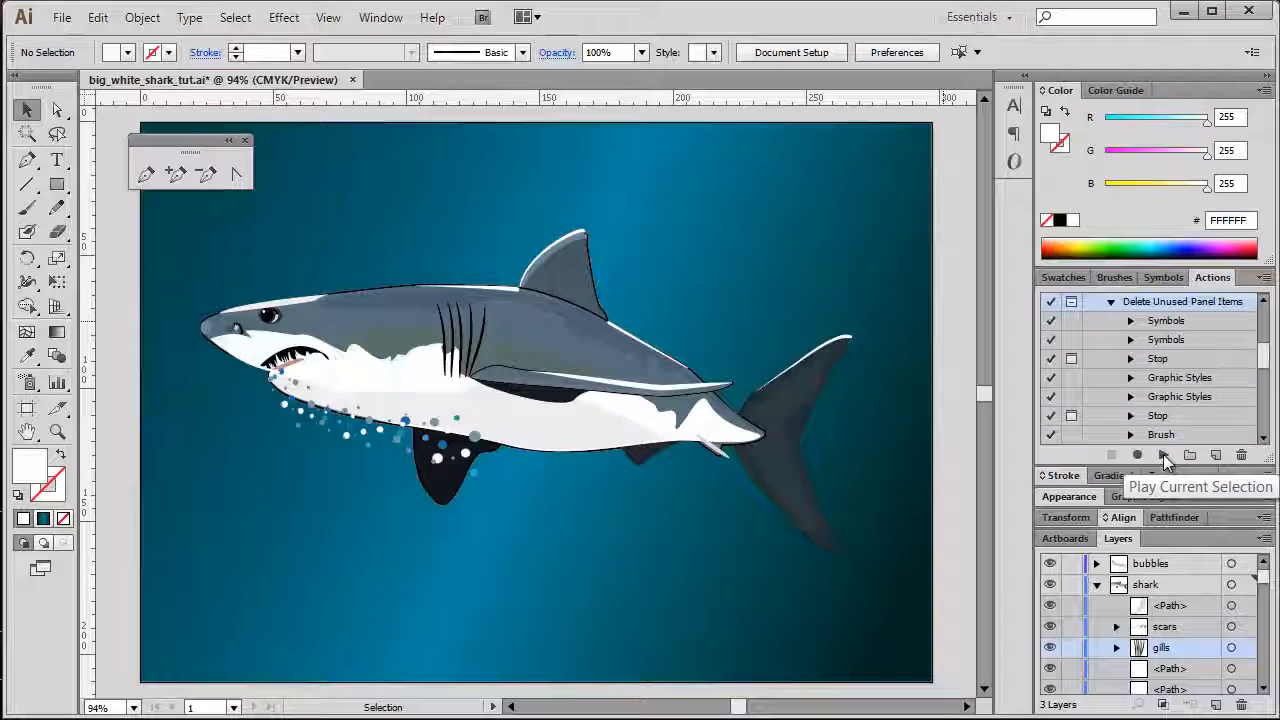
pyautogui.click(1068, 278)
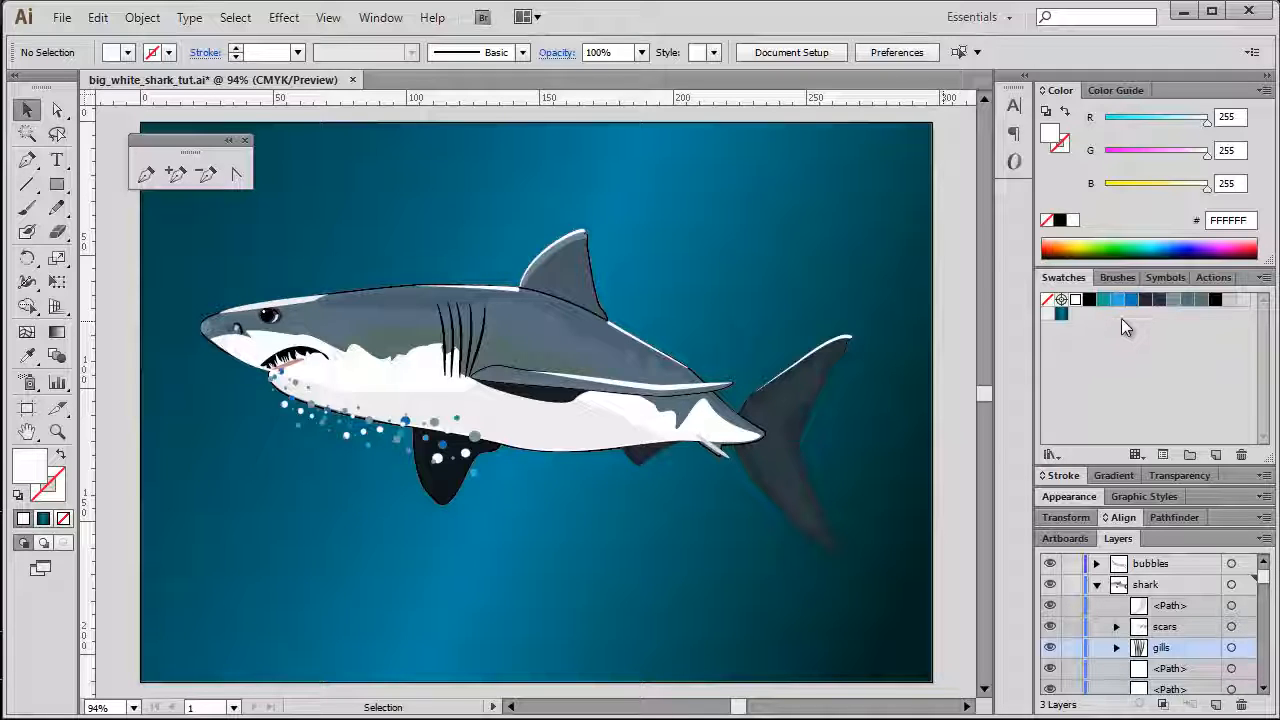
pyautogui.click(1117, 277)
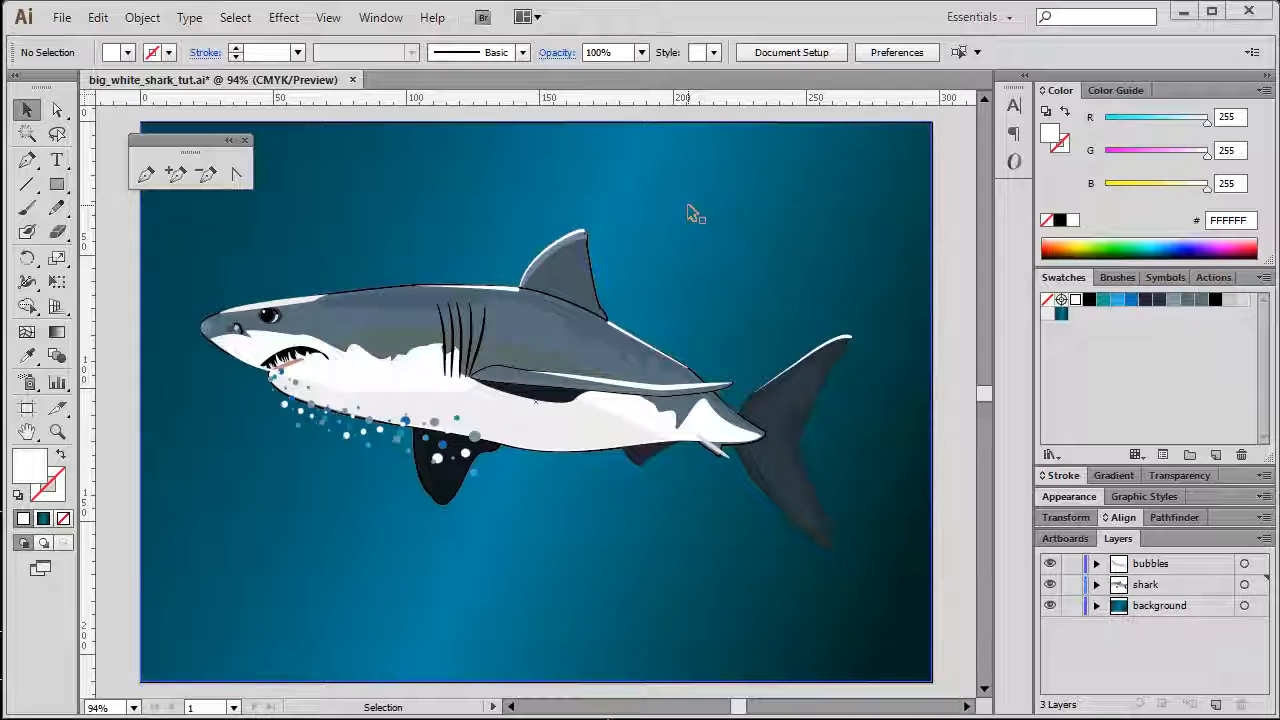
# Step: Save the AI document and start saving it as the Illustrator EPS file big_white_shark_tut.eps, replacing the existing file
pyautogui.hotkey('ctrl', 's')
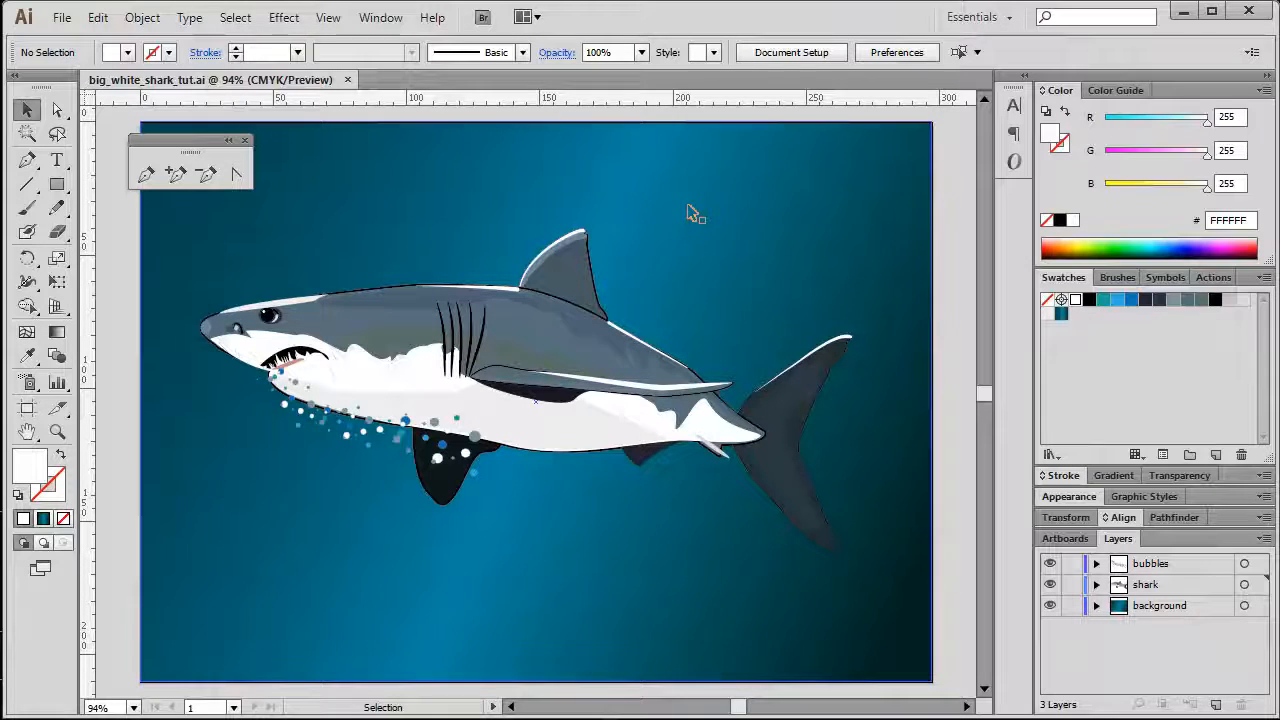
pyautogui.click(62, 18)
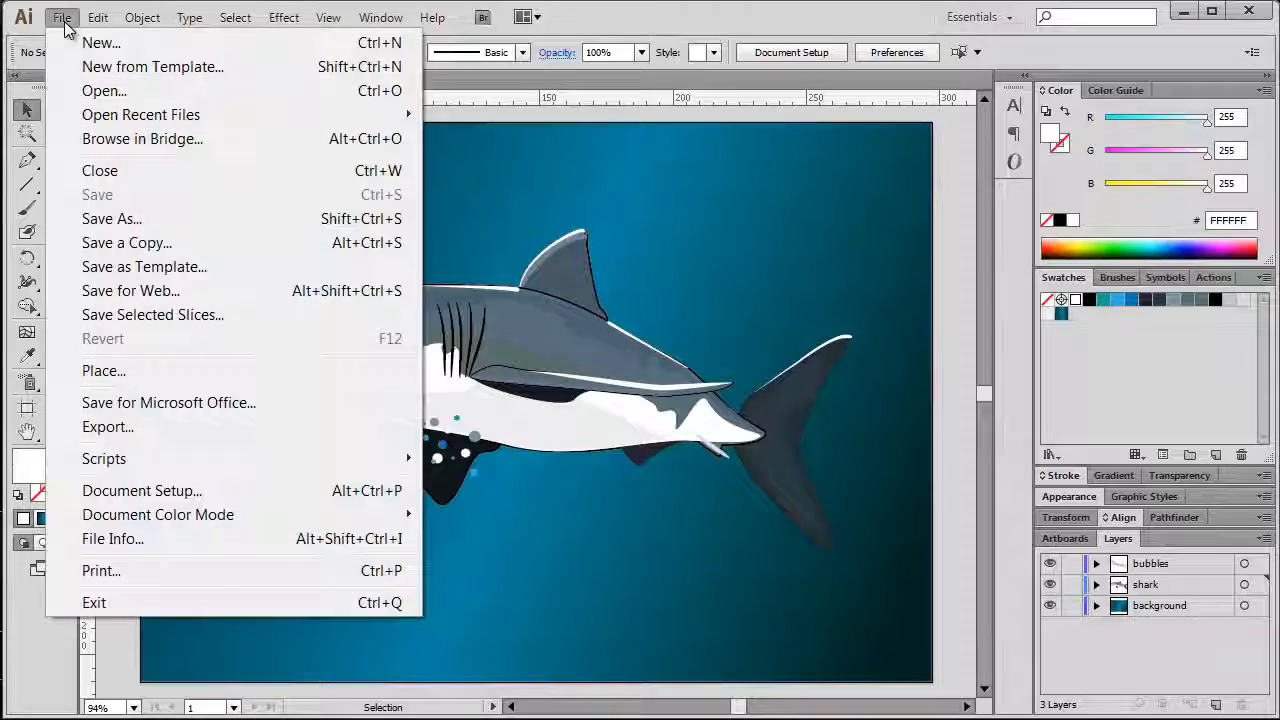
pyautogui.click(155, 222)
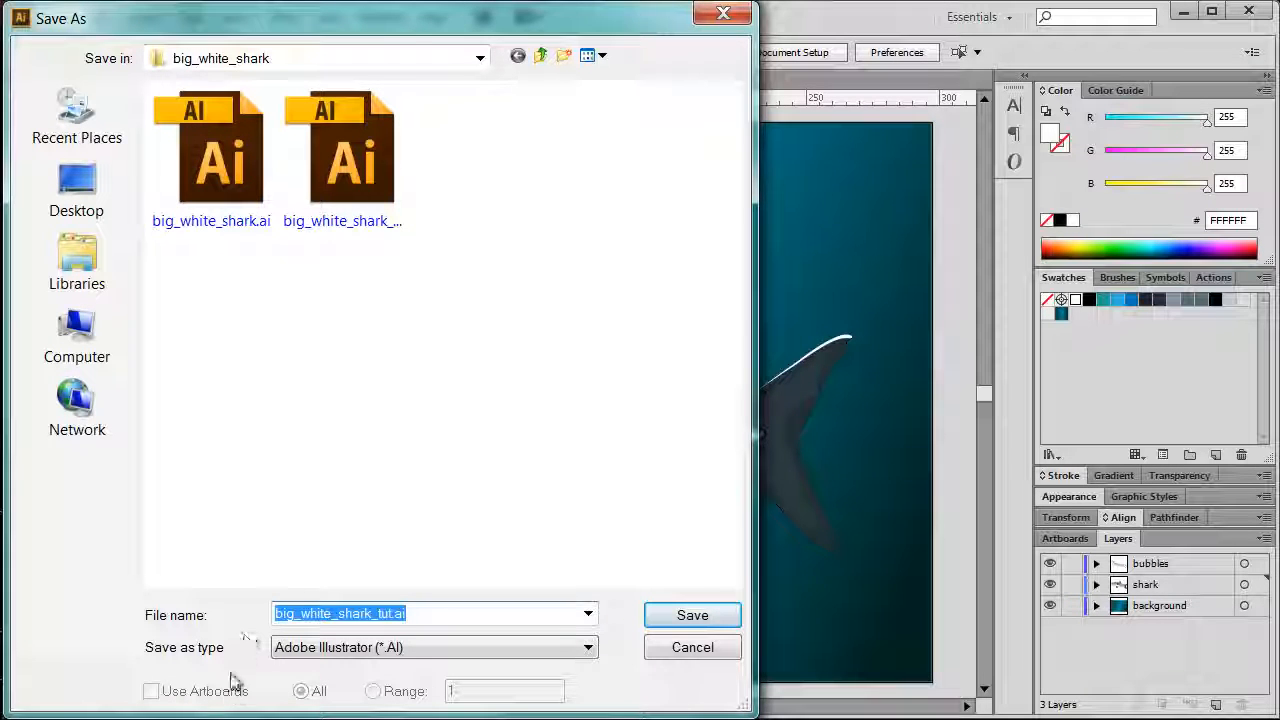
pyautogui.click(587, 649)
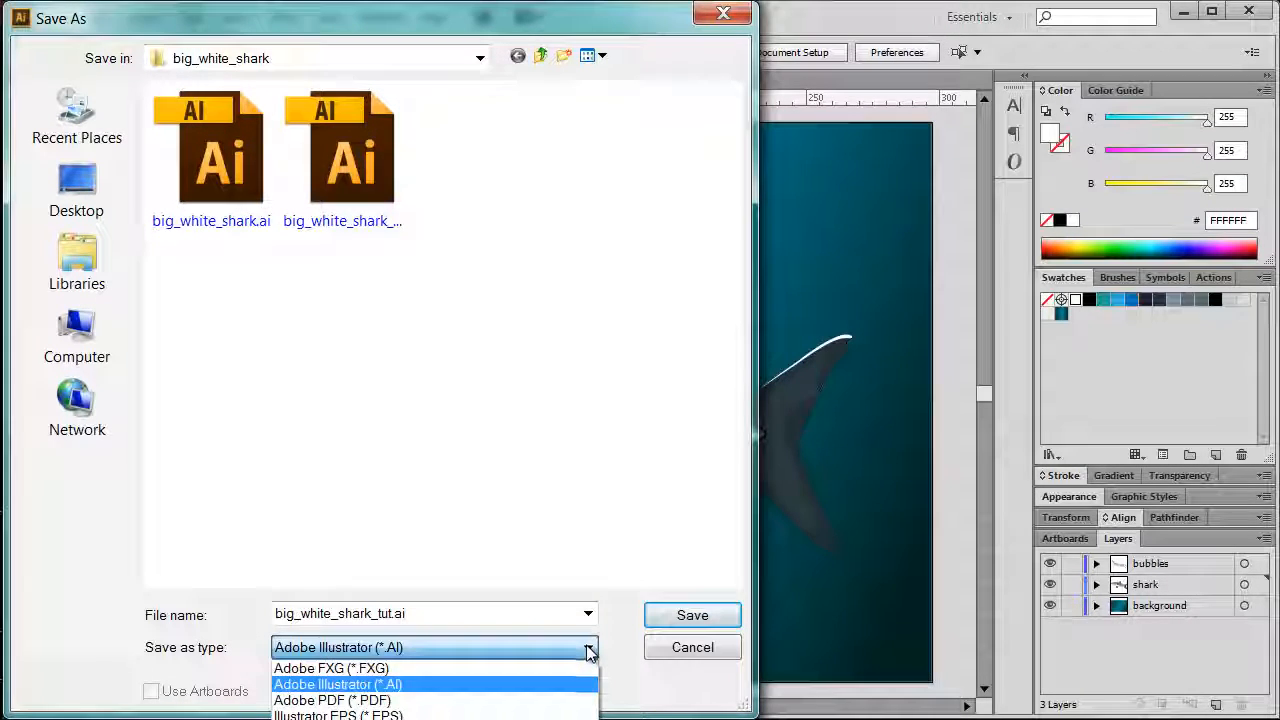
pyautogui.click(440, 714)
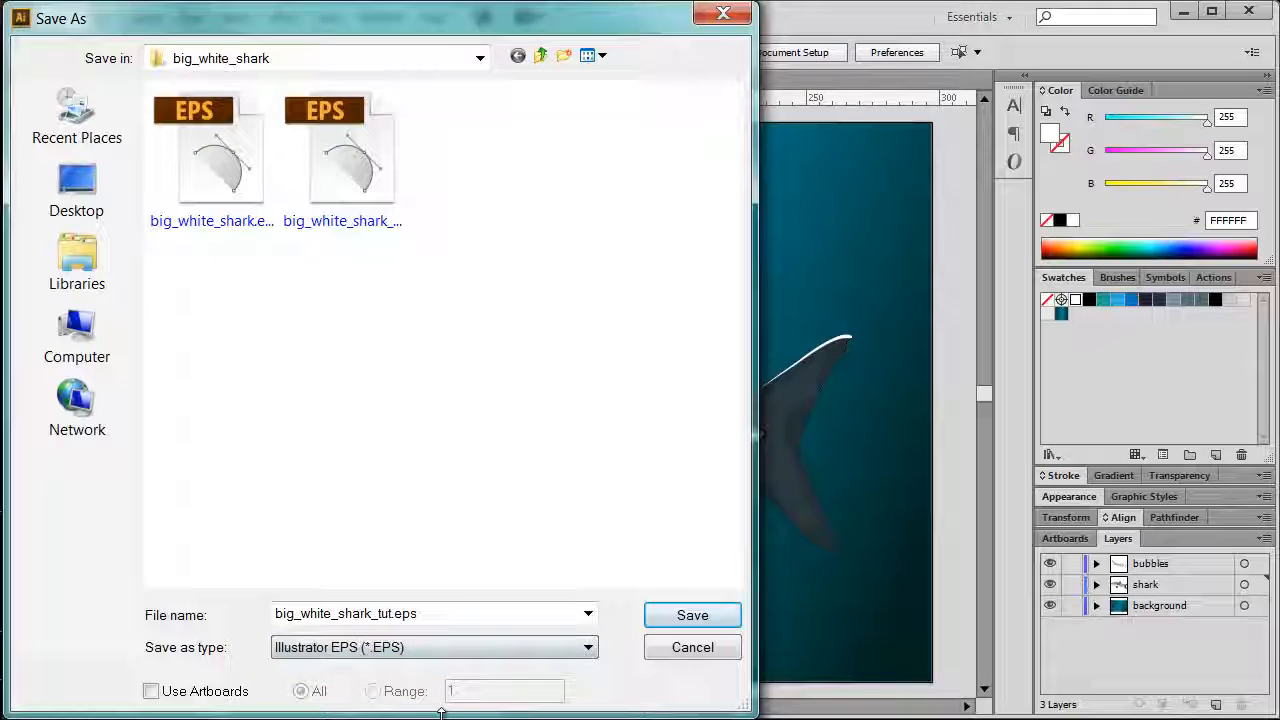
pyautogui.click(697, 619)
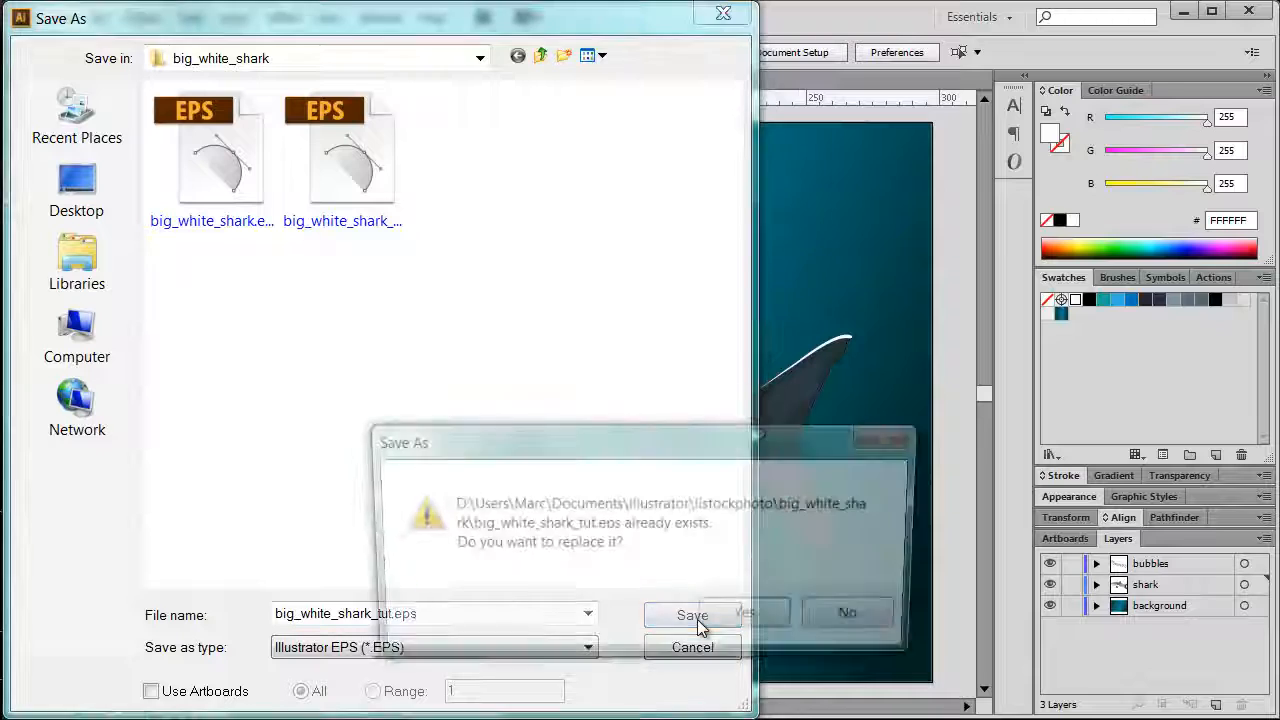
pyautogui.click(732, 619)
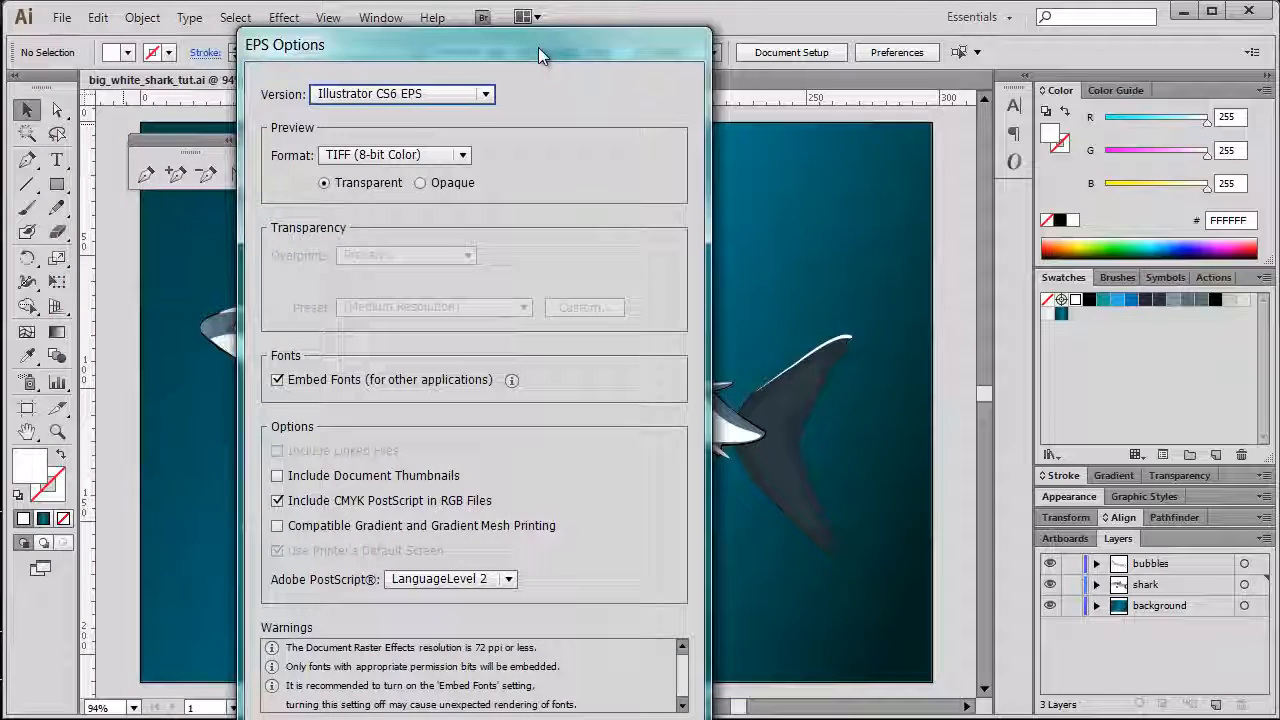
# Step: Set the EPS options to Illustrator 10 EPS with preview format None and Embed Fonts off, and complete the save in the older format
pyautogui.moveTo(542, 36); pyautogui.dragTo(547, 25)
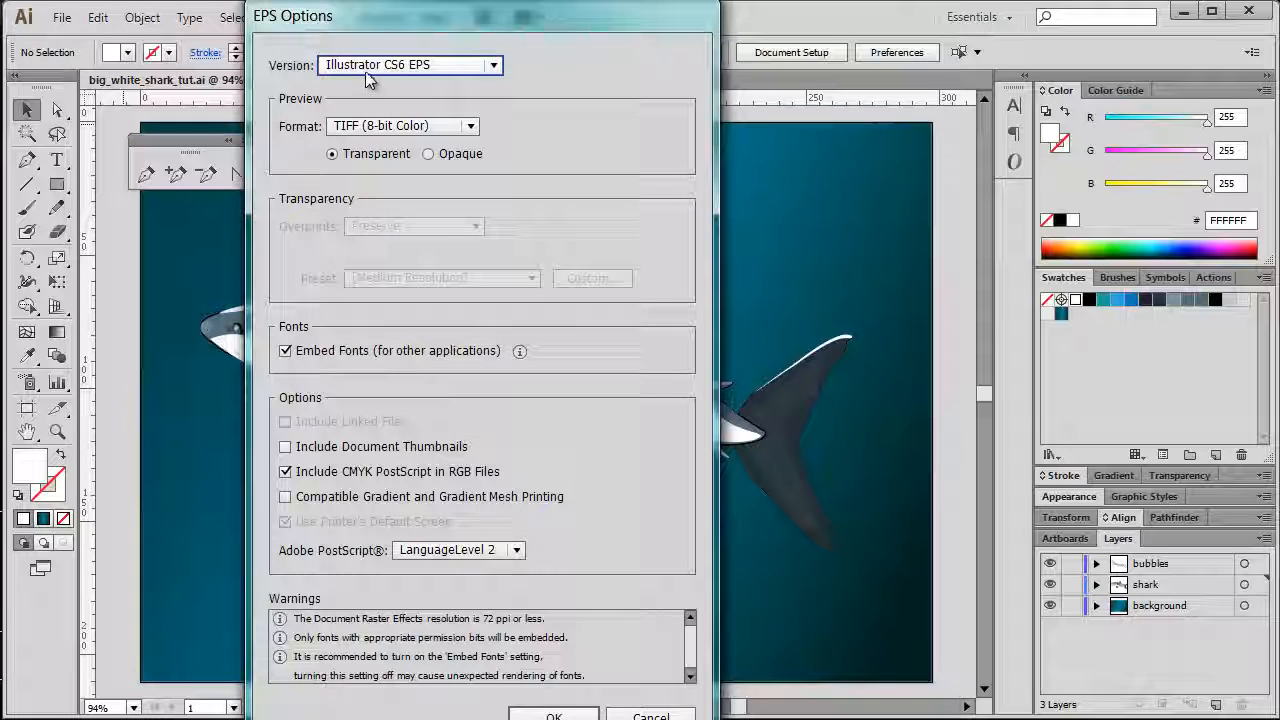
pyautogui.click(494, 68)
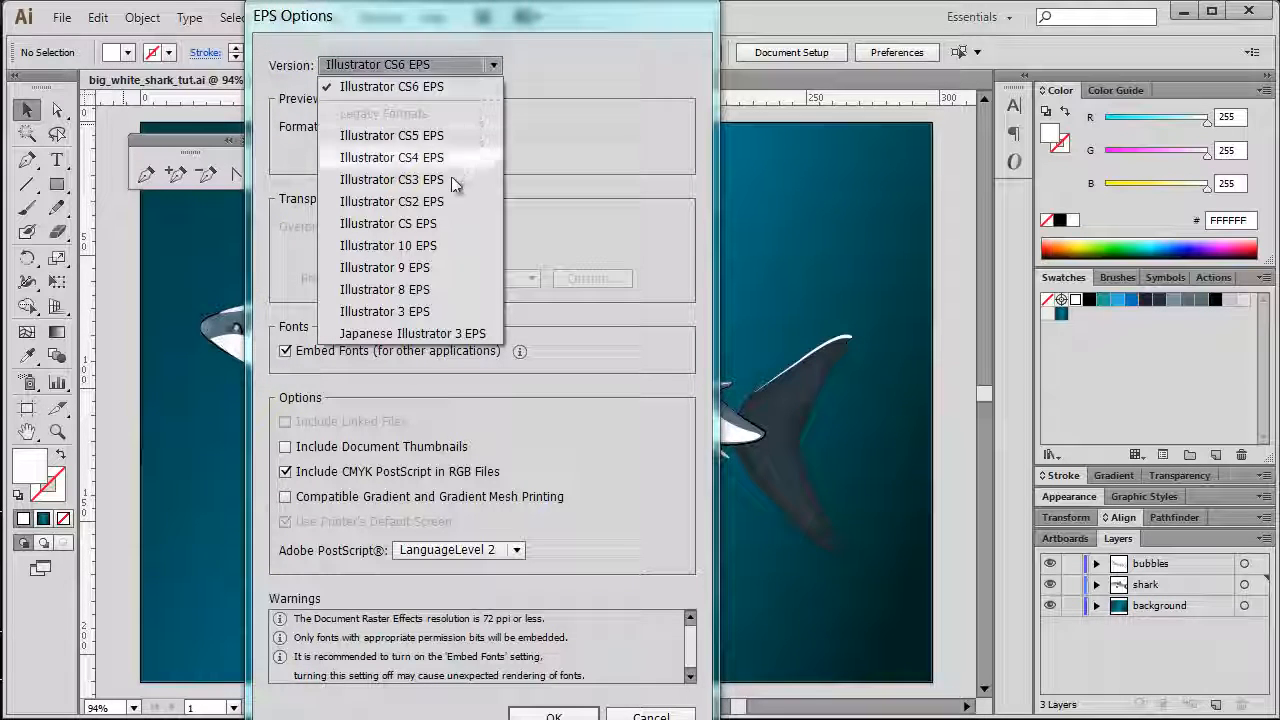
pyautogui.click(443, 245)
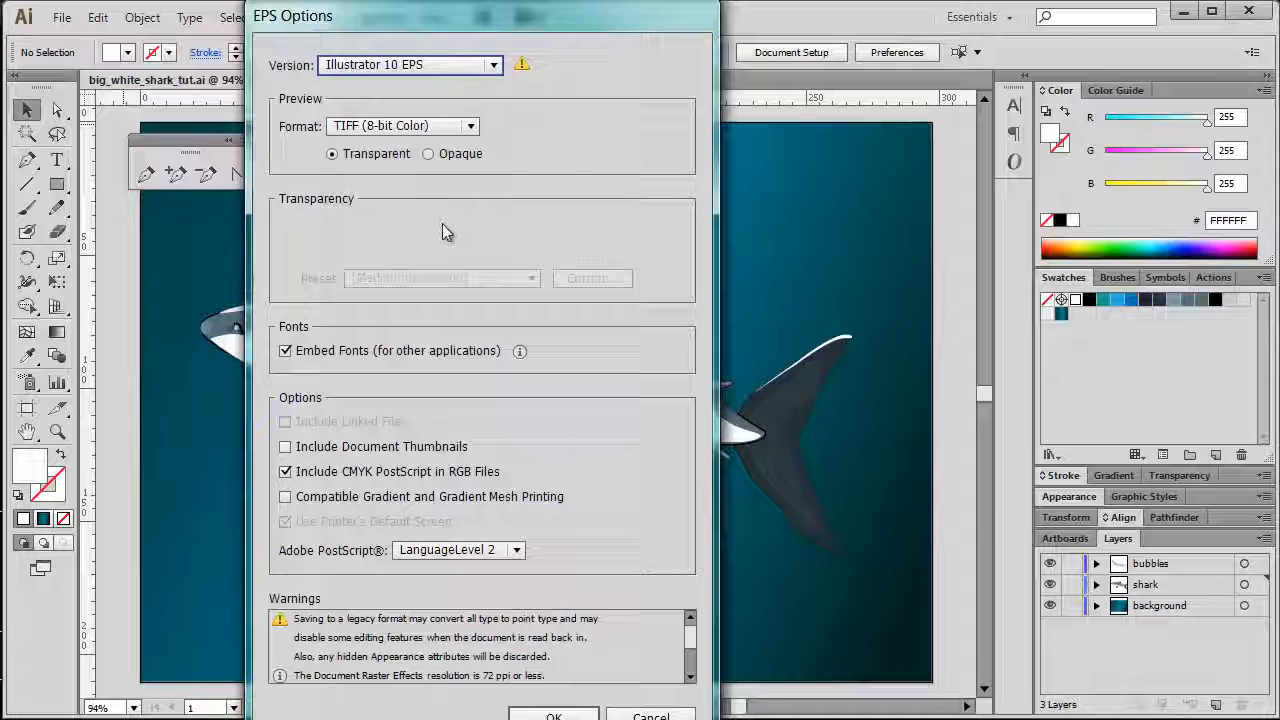
pyautogui.click(470, 130)
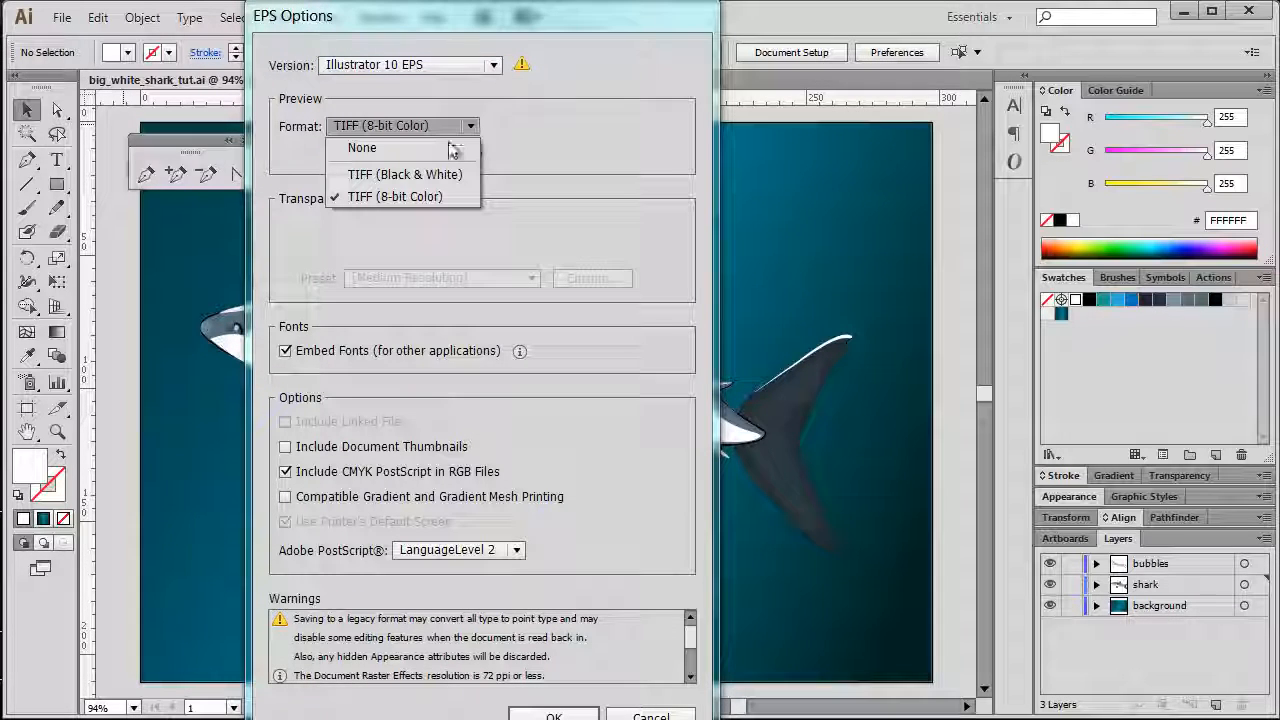
pyautogui.click(443, 147)
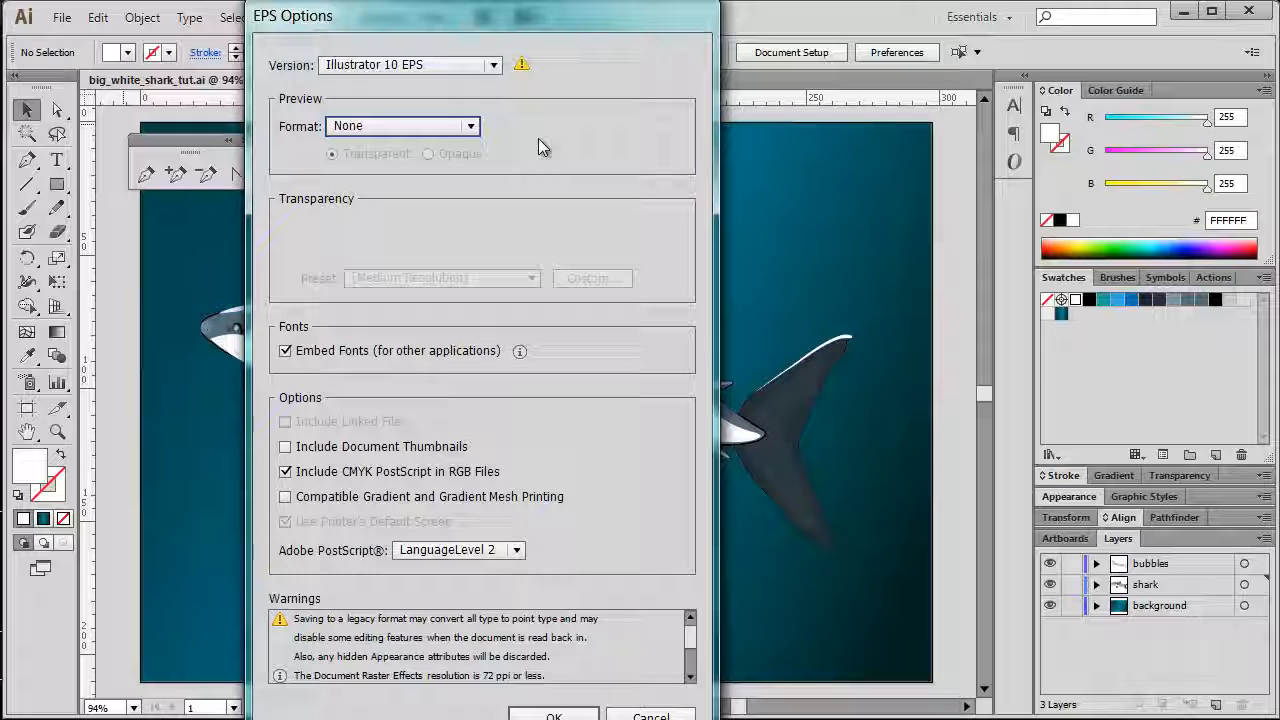
pyautogui.click(285, 352)
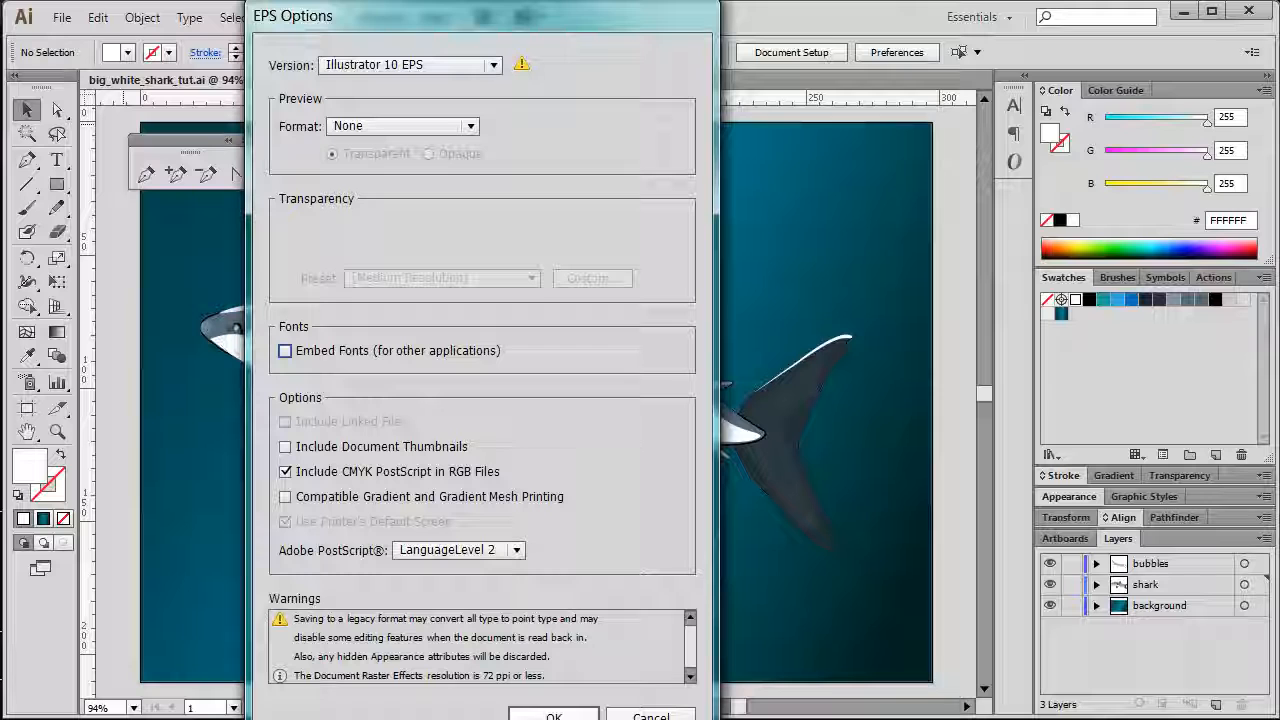
pyautogui.click(553, 716)
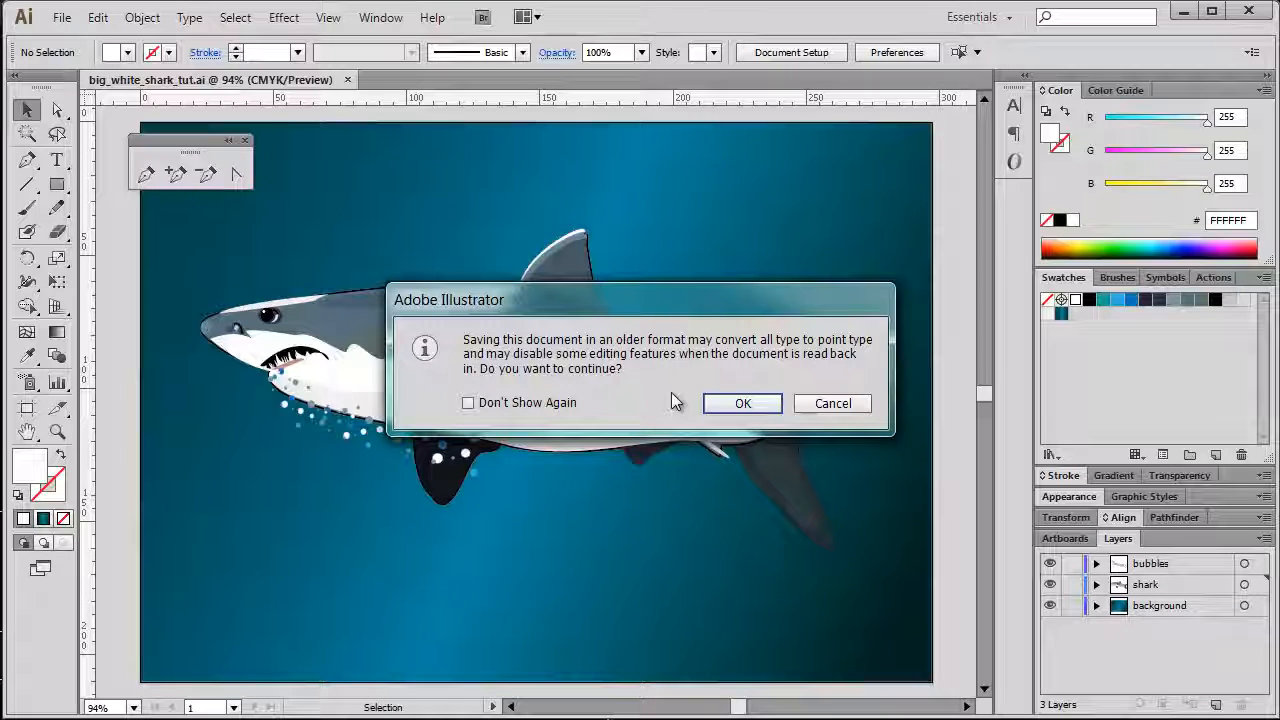
pyautogui.click(752, 406)
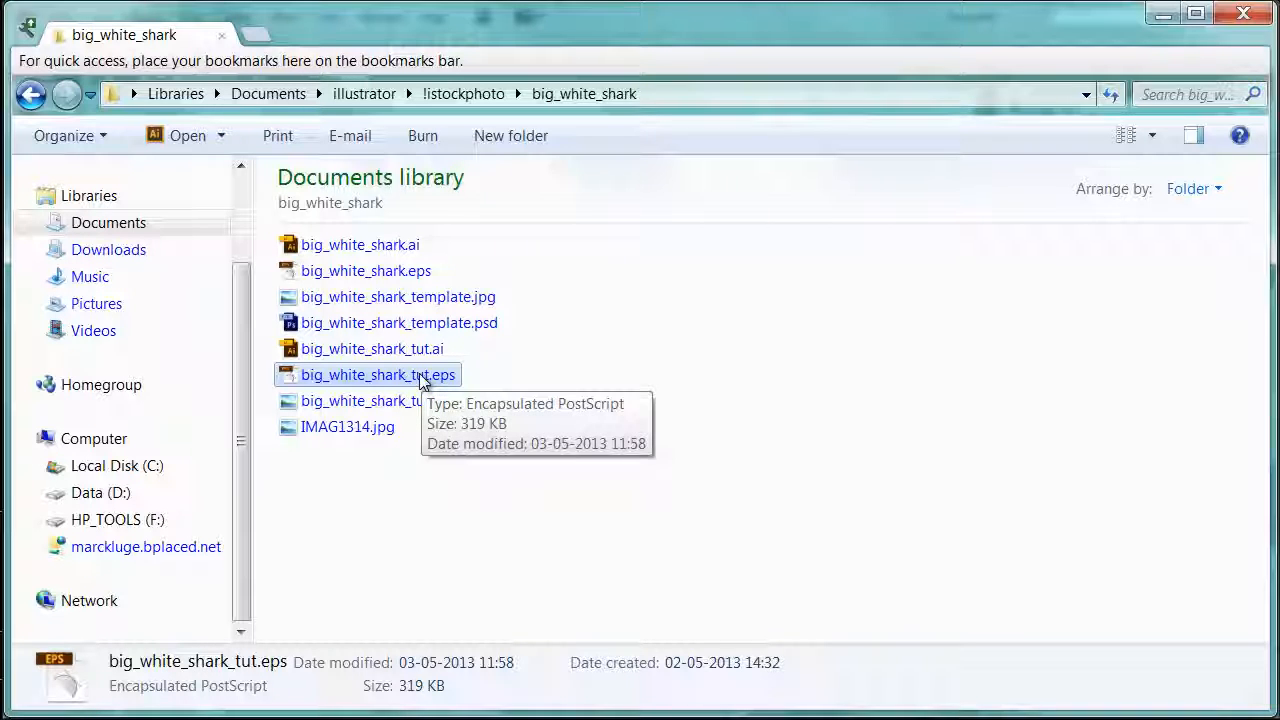
# Step: In File Explorer, compare the details of big_white_shark_tut.ai and big_white_shark_tut.eps, and open the EPS file in Notepad++
pyautogui.click(402, 352)
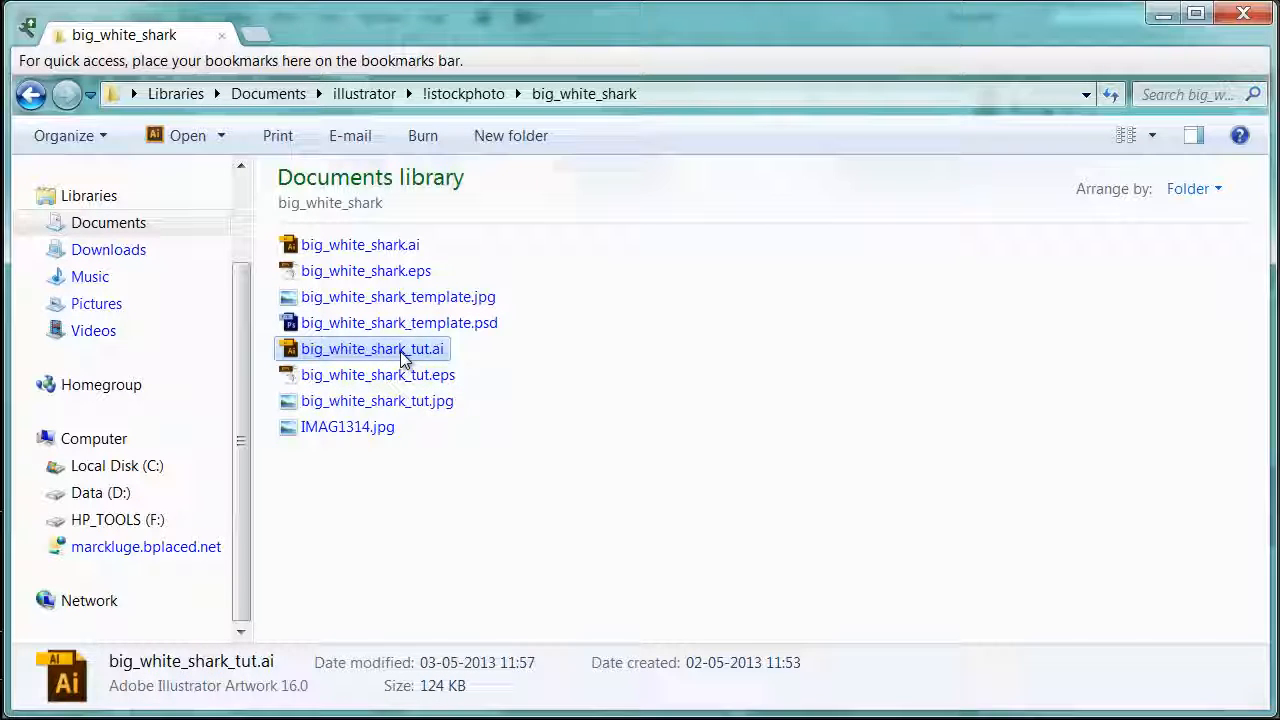
pyautogui.click(406, 380)
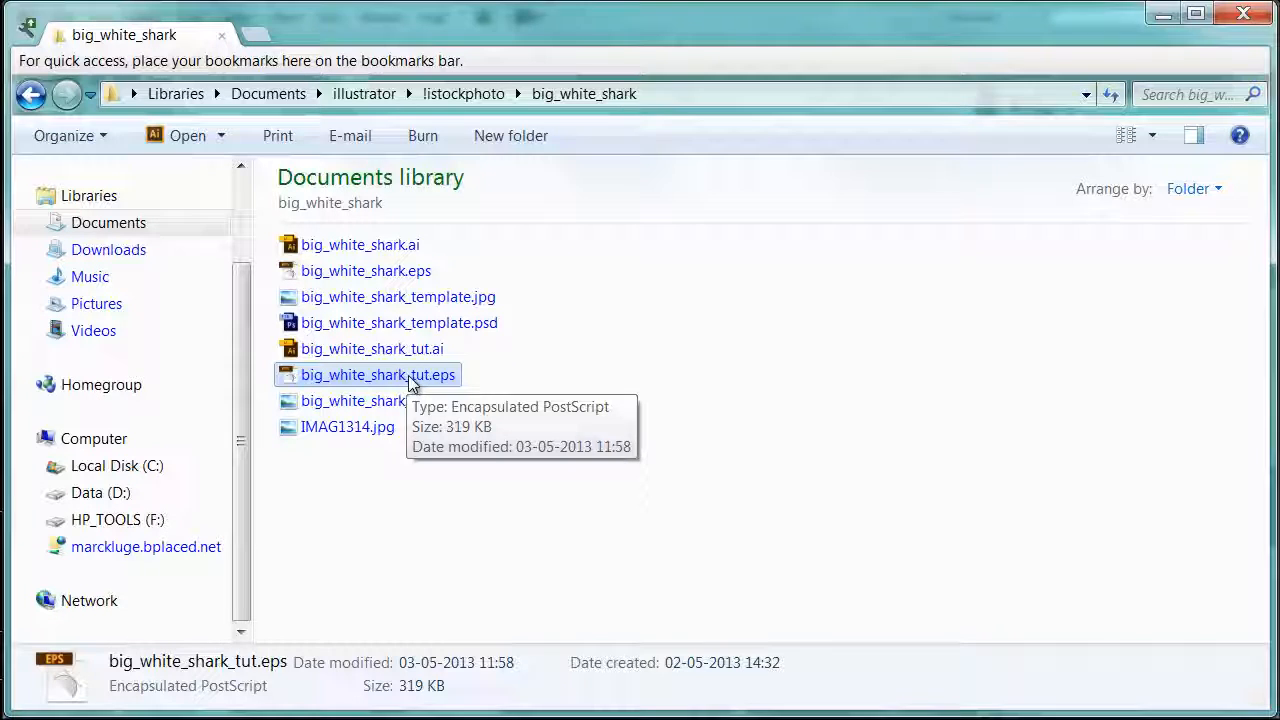
pyautogui.rightClick(412, 383)
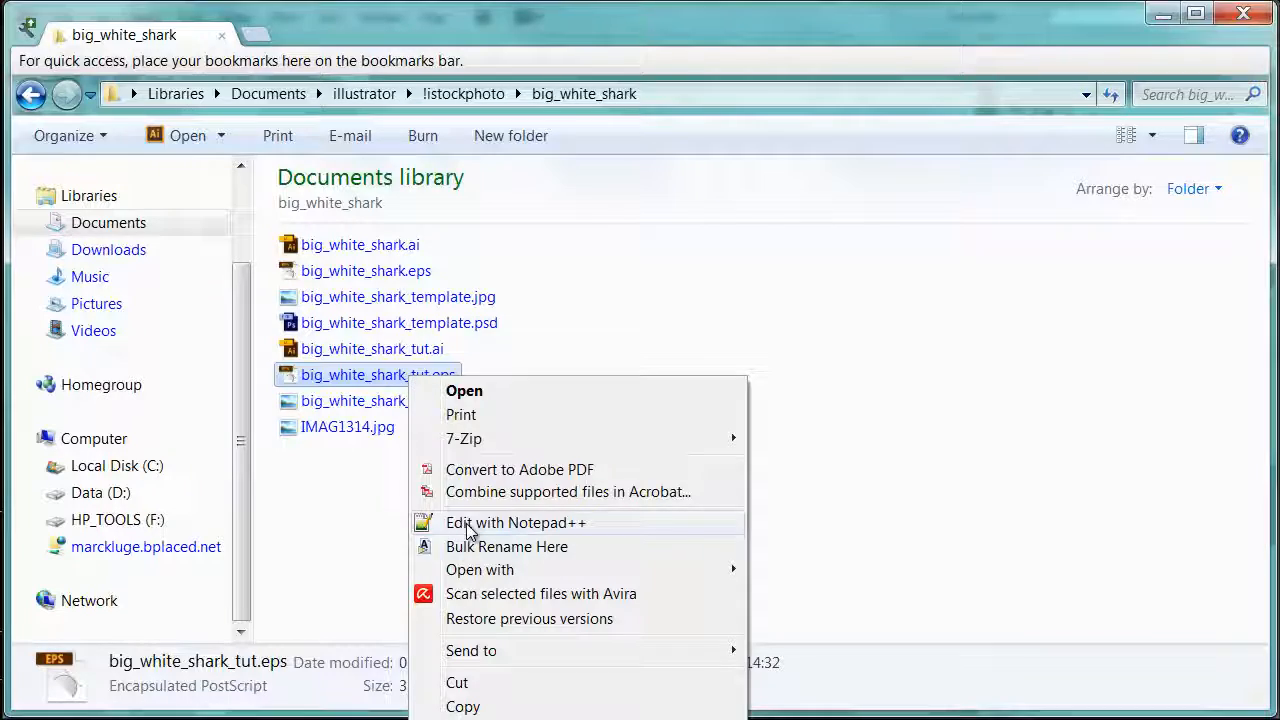
pyautogui.click(452, 523)
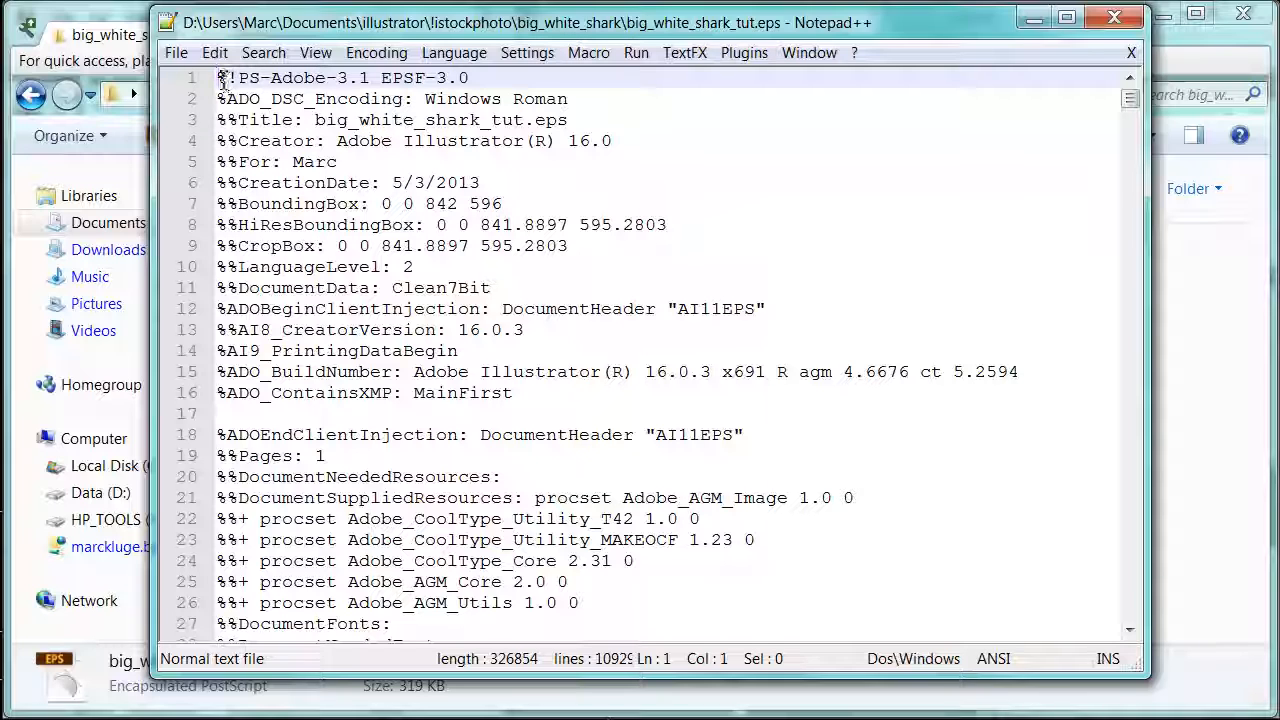
# Step: Examine the EPS file's first header line for its format version, close Notepad++ and return to Illustrator
pyautogui.moveTo(219, 78); pyautogui.dragTo(470, 80)
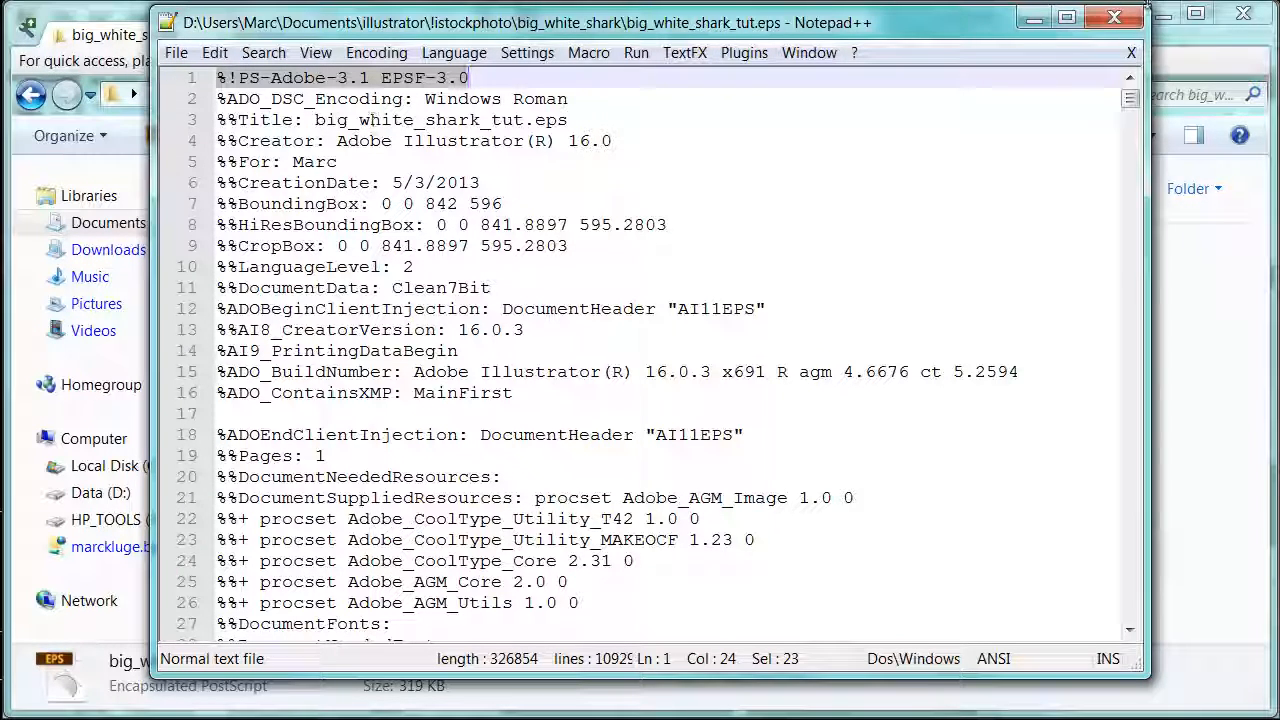
pyautogui.click(1115, 18)
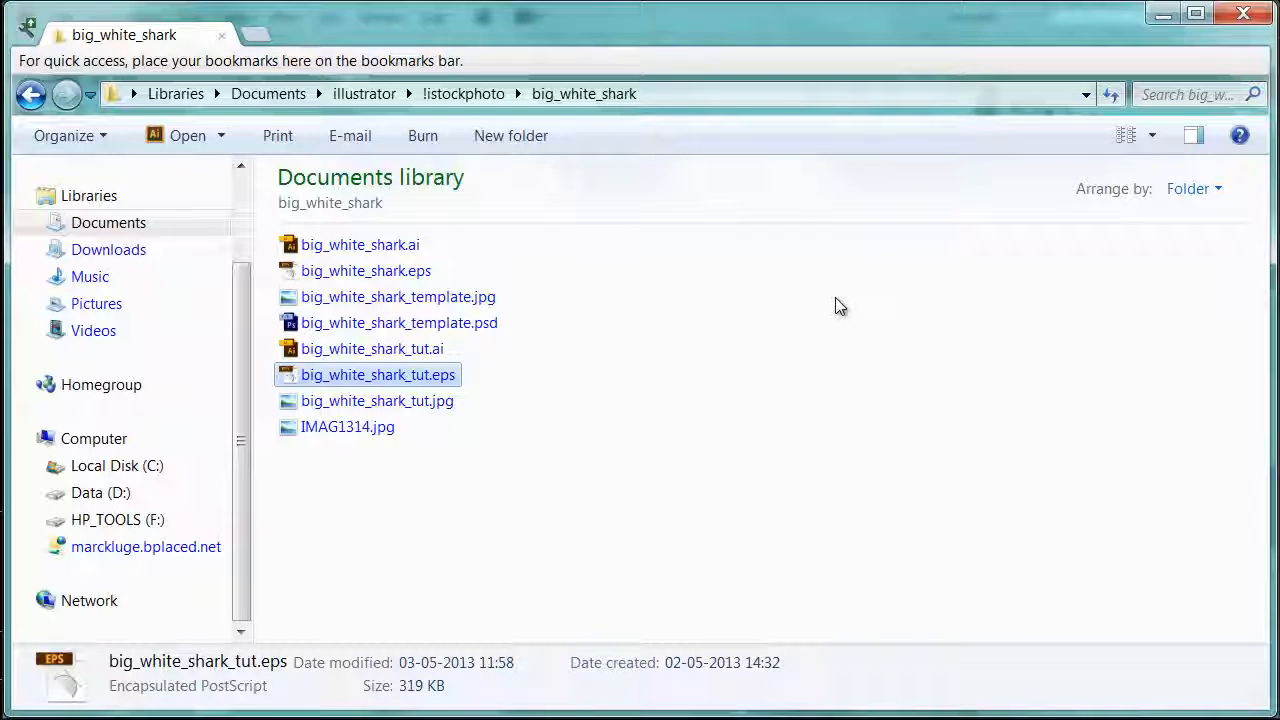
pyautogui.click(608, 718)
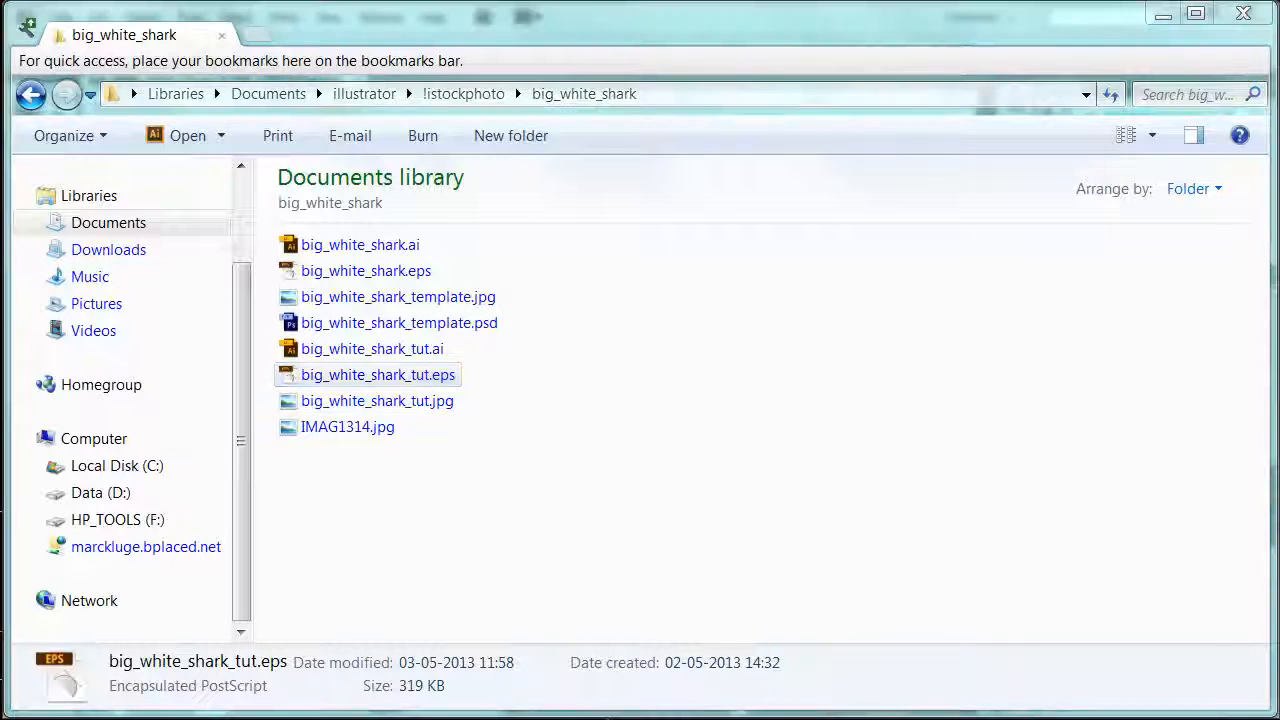
pyautogui.click(1166, 20)
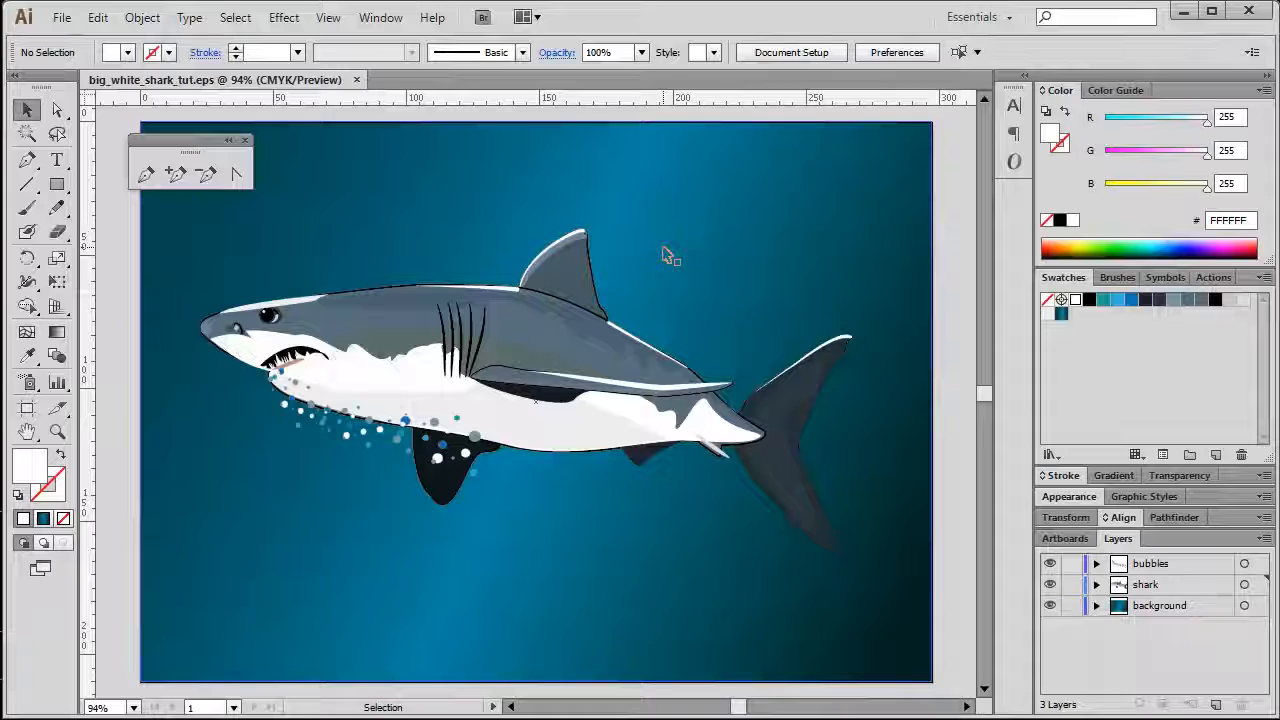